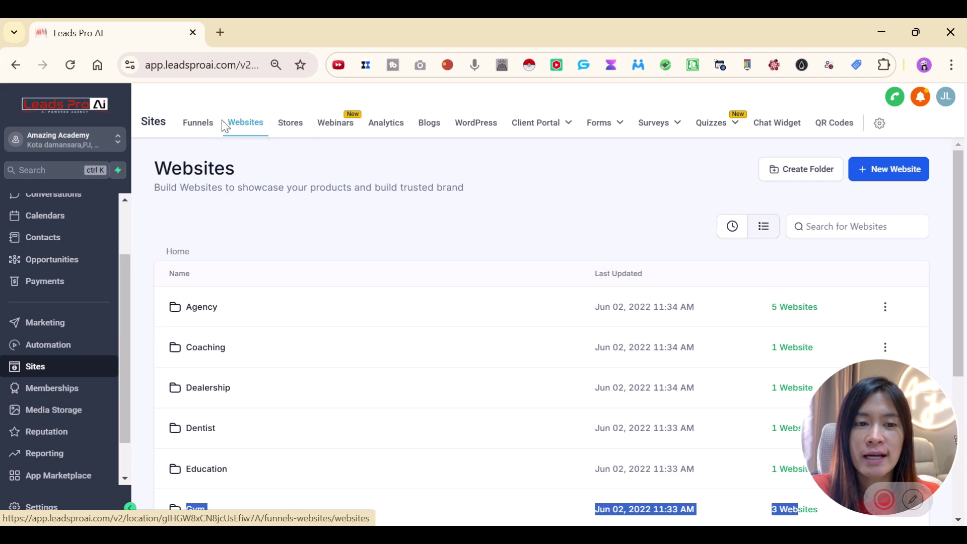
Open the Blogs dashboard listing the three blog sites and their post counts
{"action": "left_click", "coordinate": [433, 126]}
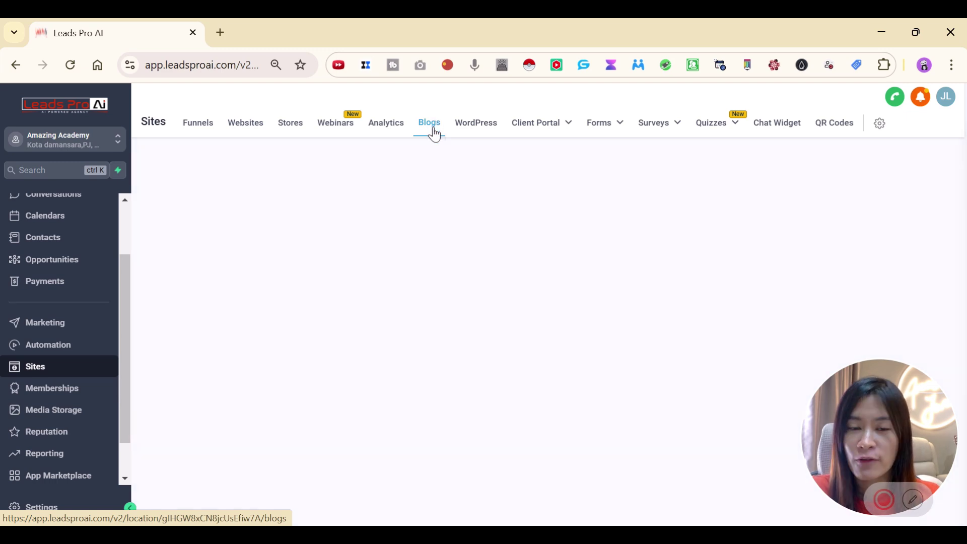
{"action": "mouse_move", "coordinate": [898, 459]}
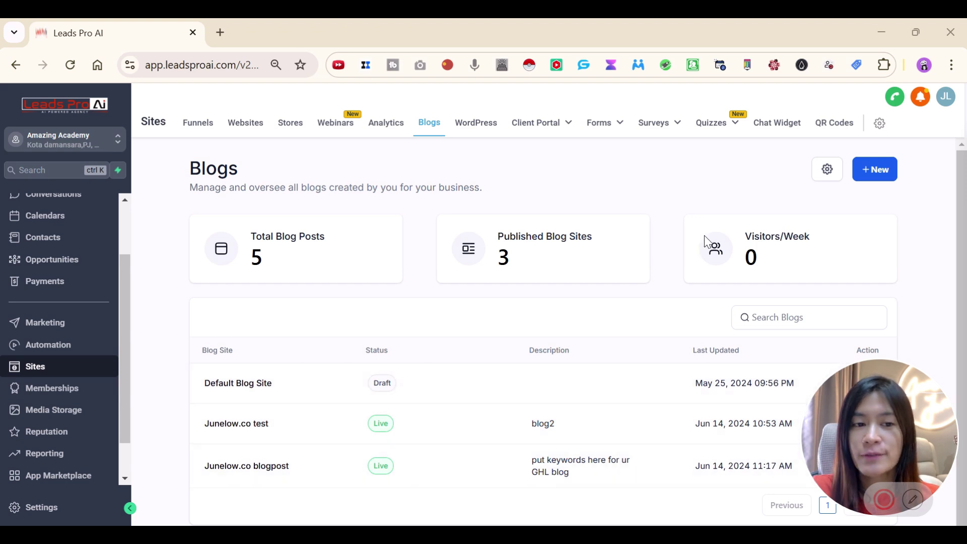
Create blog site 'June test blog 2025' on junelow.net, slug blog3, with a meta description
{"action": "left_click", "coordinate": [880, 172]}
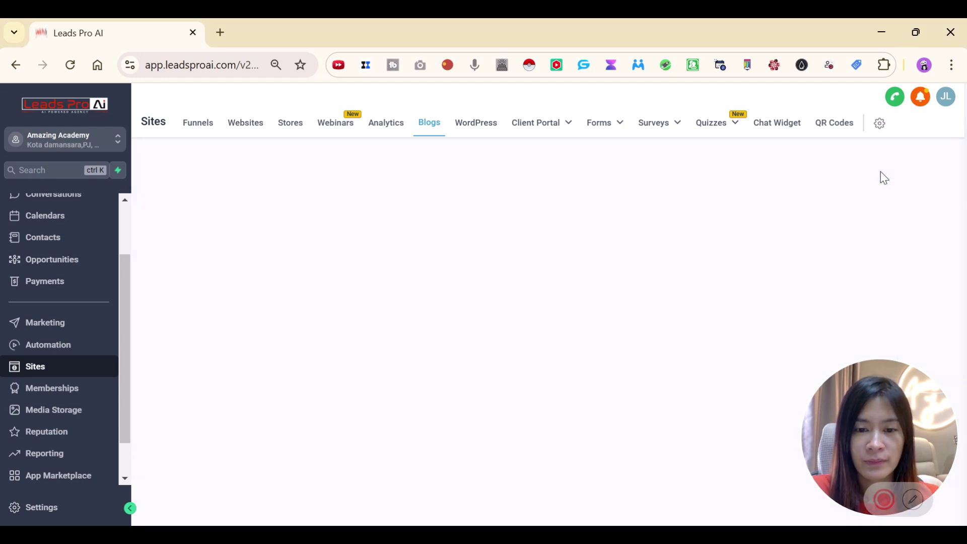
{"action": "left_click", "coordinate": [515, 246]}
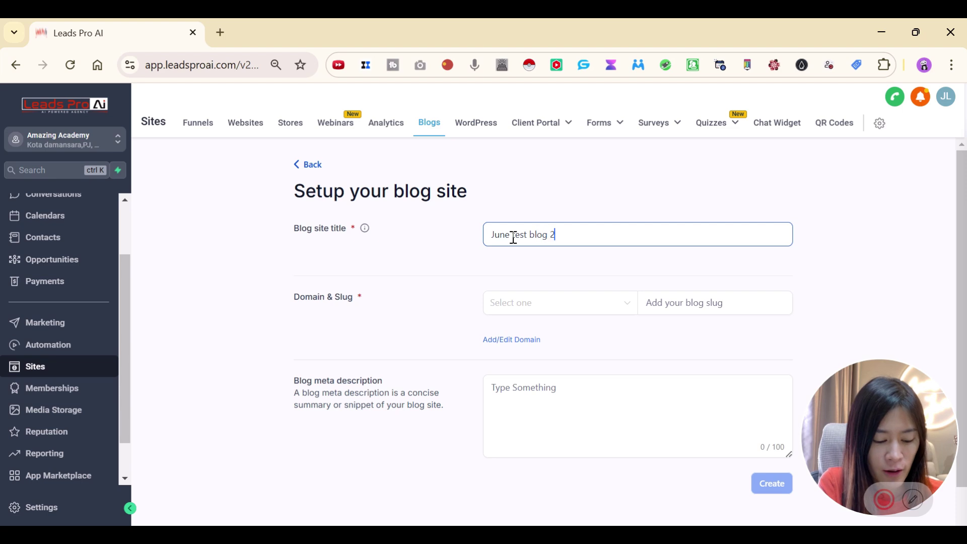
{"action": "left_click", "coordinate": [612, 316]}
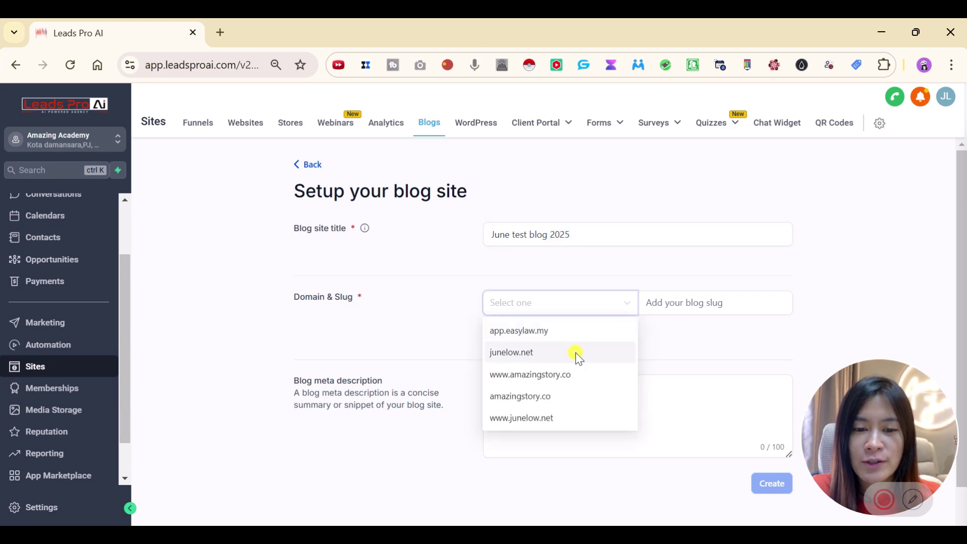
{"action": "left_click", "coordinate": [578, 354]}
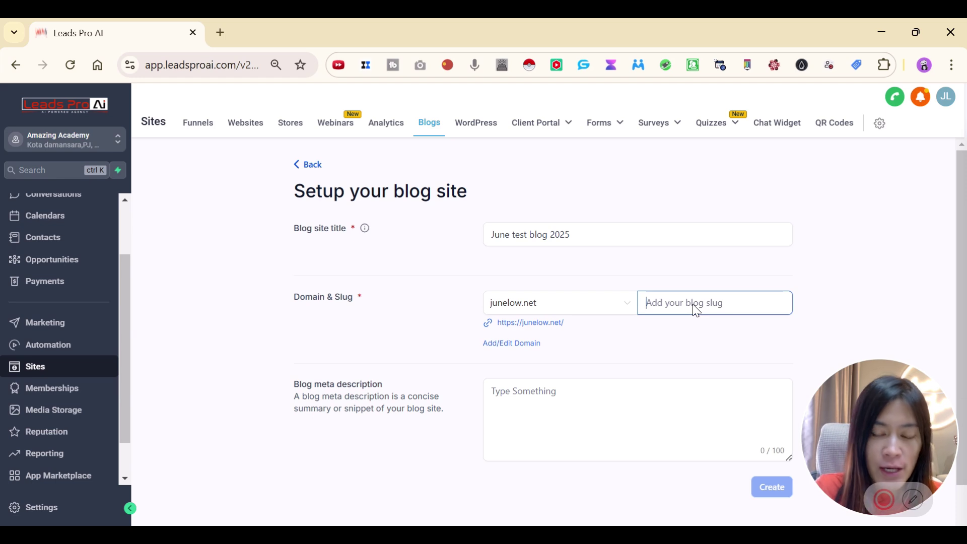
{"action": "type", "text": "blog3"}
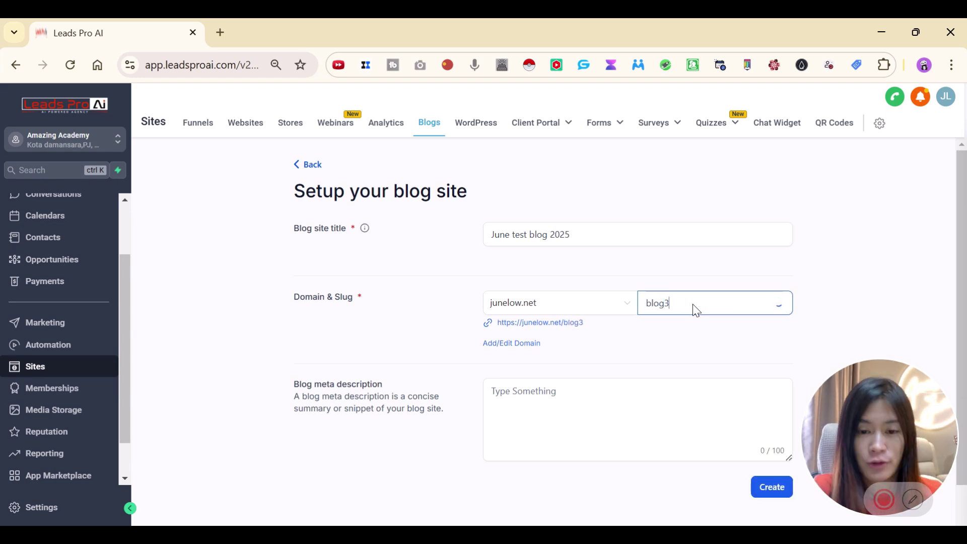
{"action": "left_click", "coordinate": [641, 401]}
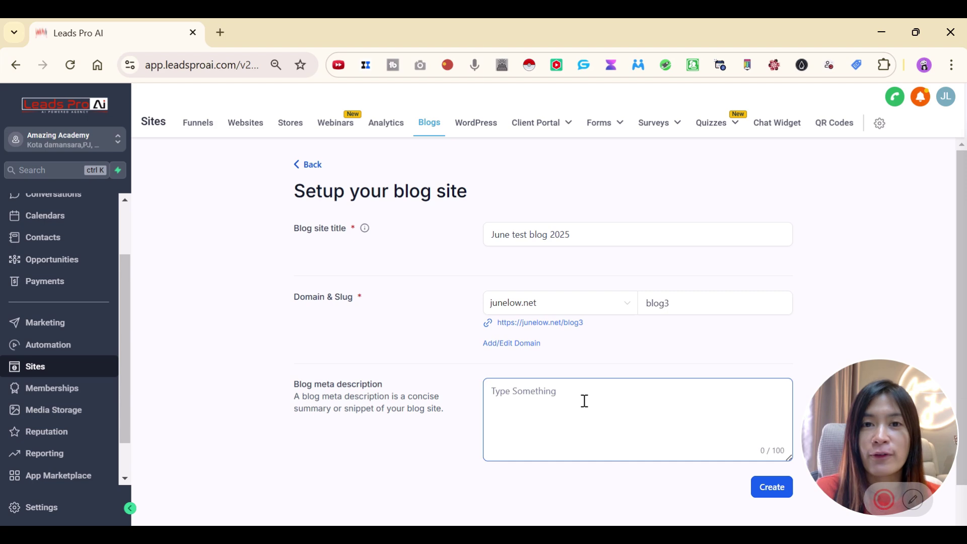
{"action": "type", "text": "meta descirptions"}
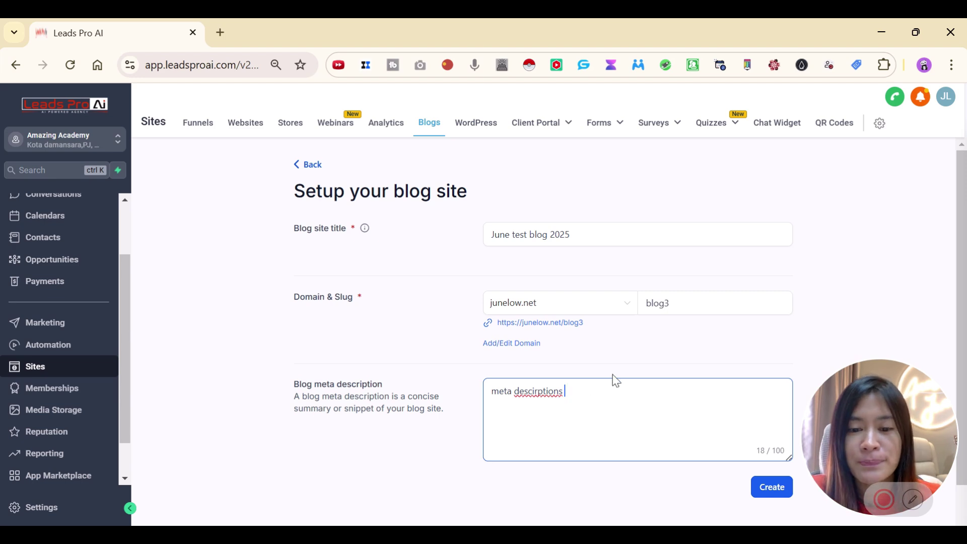
{"action": "scroll", "coordinate": [554, 363], "scroll_direction": "down", "scroll_amount": 2}
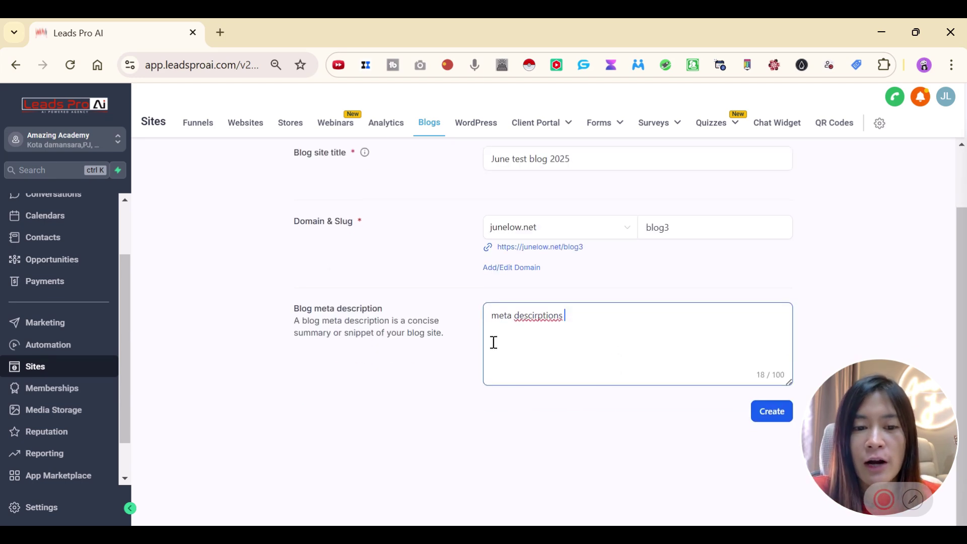
{"action": "left_click", "coordinate": [775, 419]}
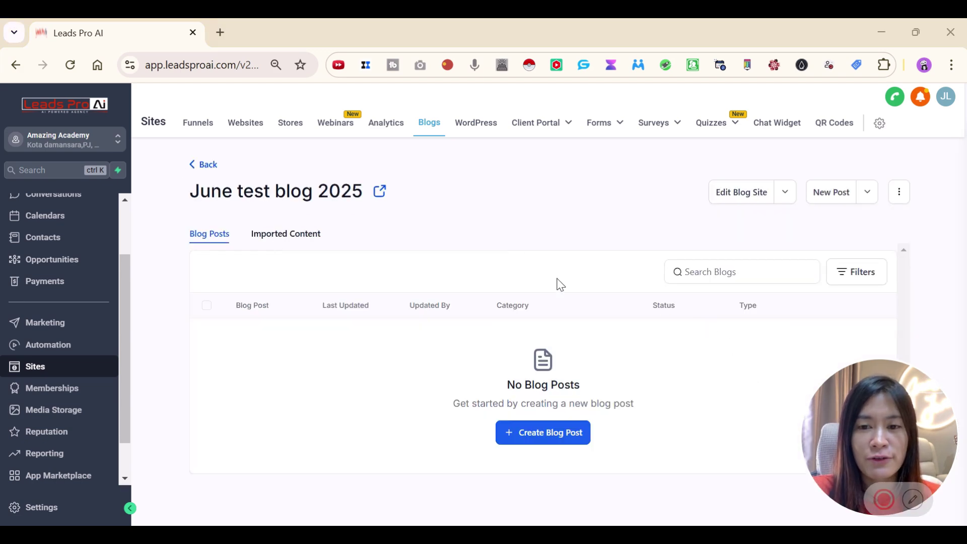
Start a post titled 'Blog post title' with description 'also post descriotsoin' and open the cover image library
{"action": "left_click", "coordinate": [556, 441]}
{"action": "left_click", "coordinate": [486, 252]}
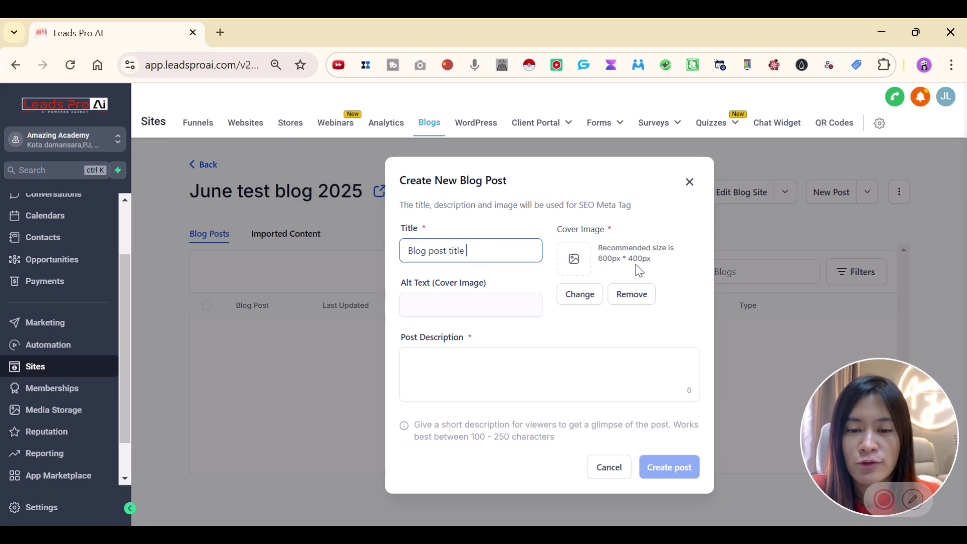
{"action": "left_click", "coordinate": [489, 373]}
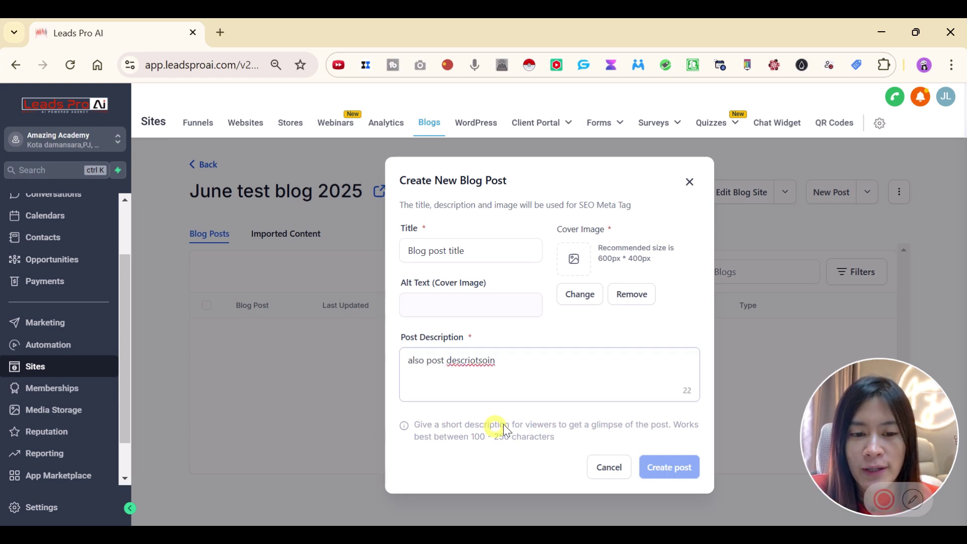
{"action": "left_click", "coordinate": [591, 301]}
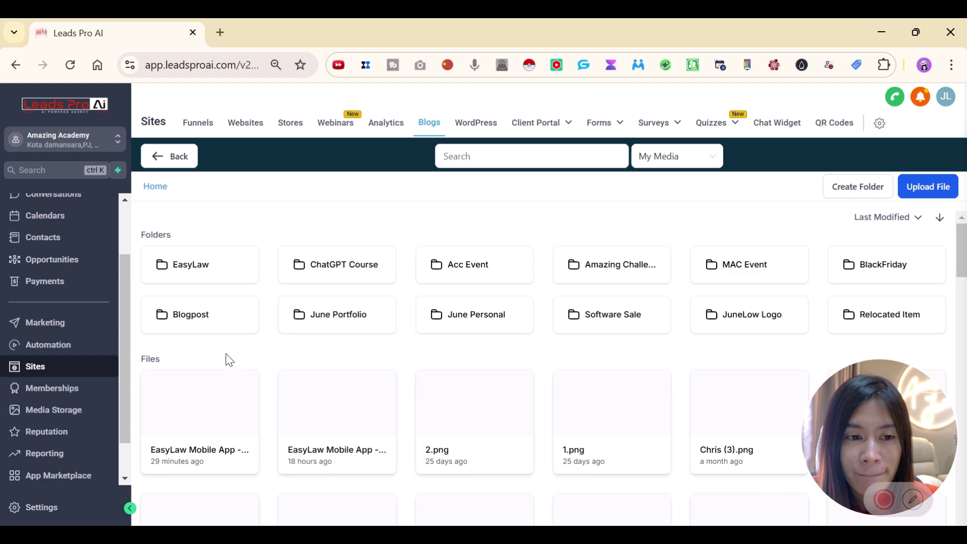
Use the woman's photo as cover image with alt text 'june' and create the post
{"action": "scroll", "coordinate": [423, 463], "scroll_direction": "down", "scroll_amount": 6}
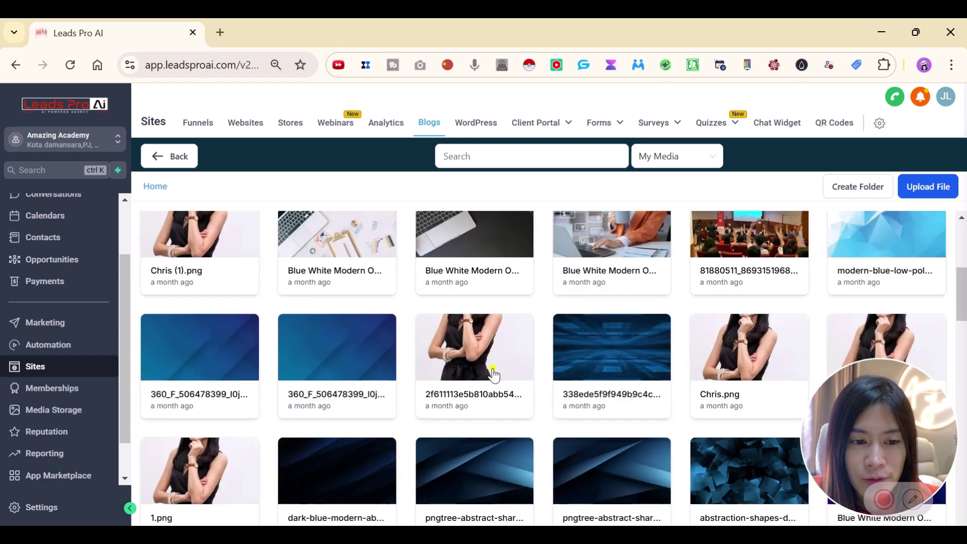
{"action": "left_click", "coordinate": [485, 384]}
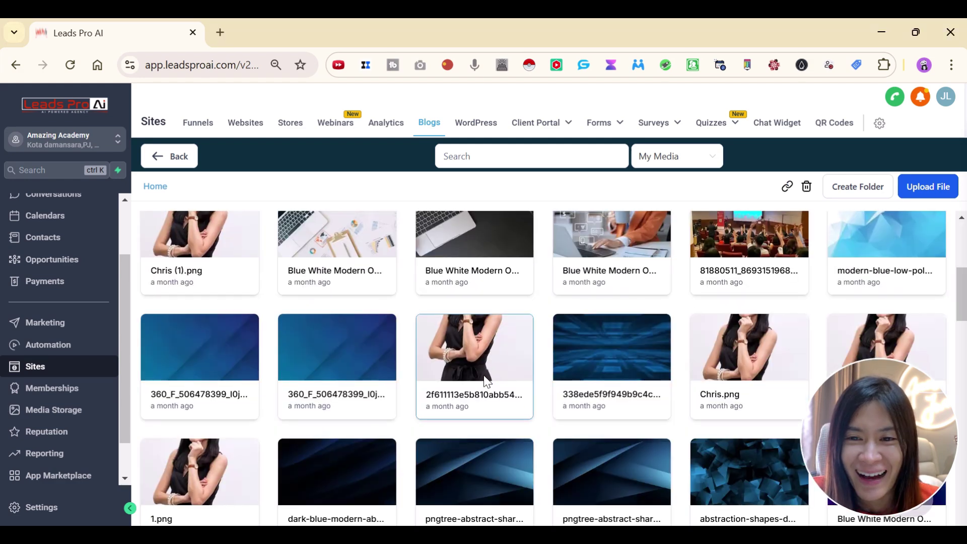
{"action": "double_click", "coordinate": [485, 375]}
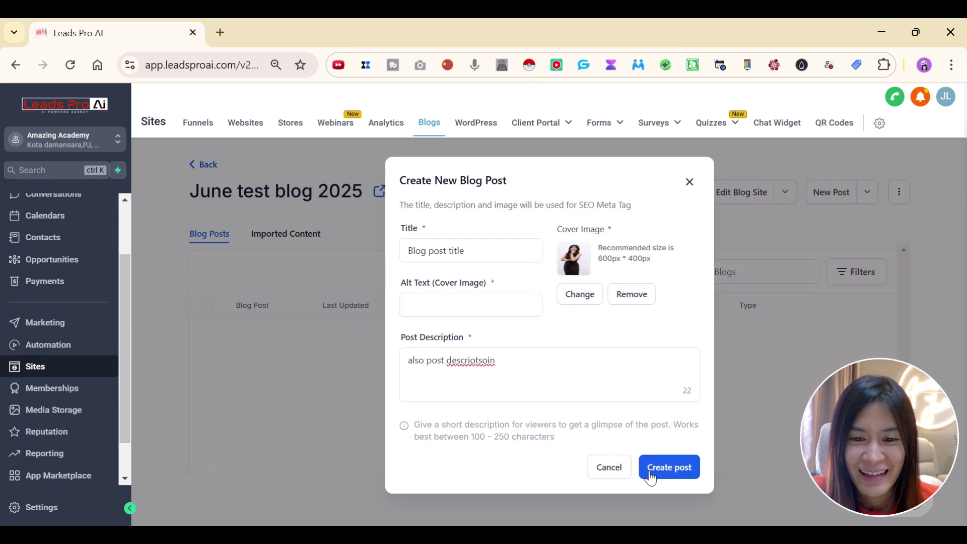
{"action": "left_click", "coordinate": [655, 471]}
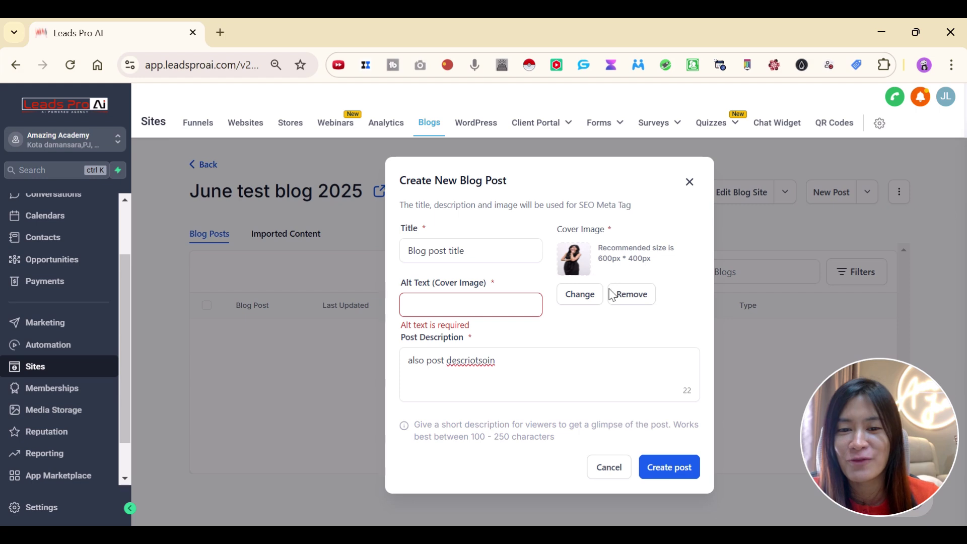
{"action": "left_click", "coordinate": [501, 309]}
{"action": "type", "text": "june"}
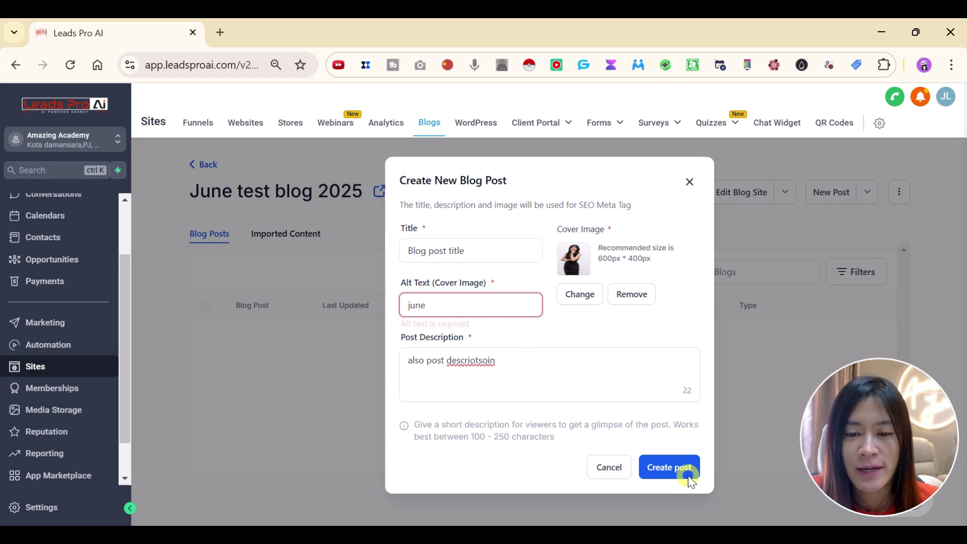
{"action": "left_click", "coordinate": [687, 479]}
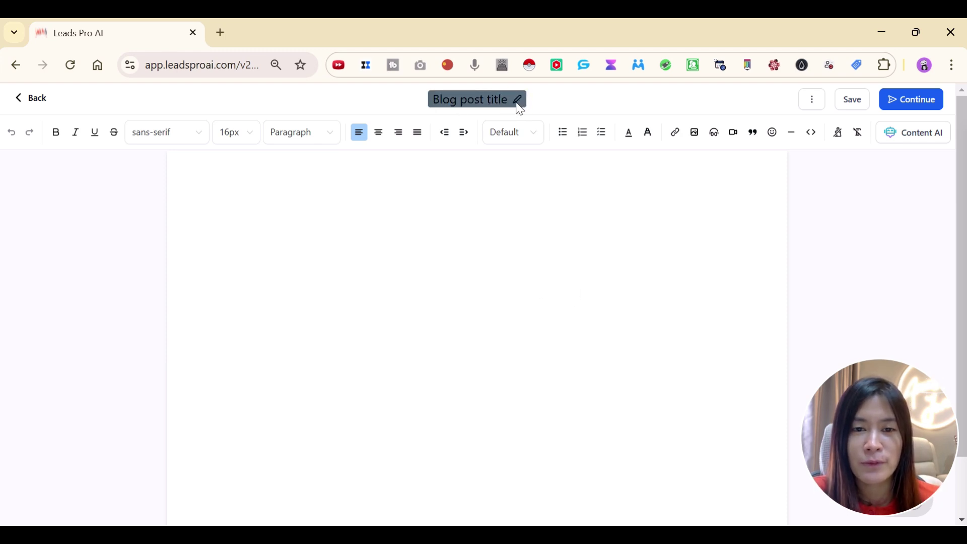
Place the cursor on the first line of the empty post body
{"action": "left_click", "coordinate": [347, 212]}
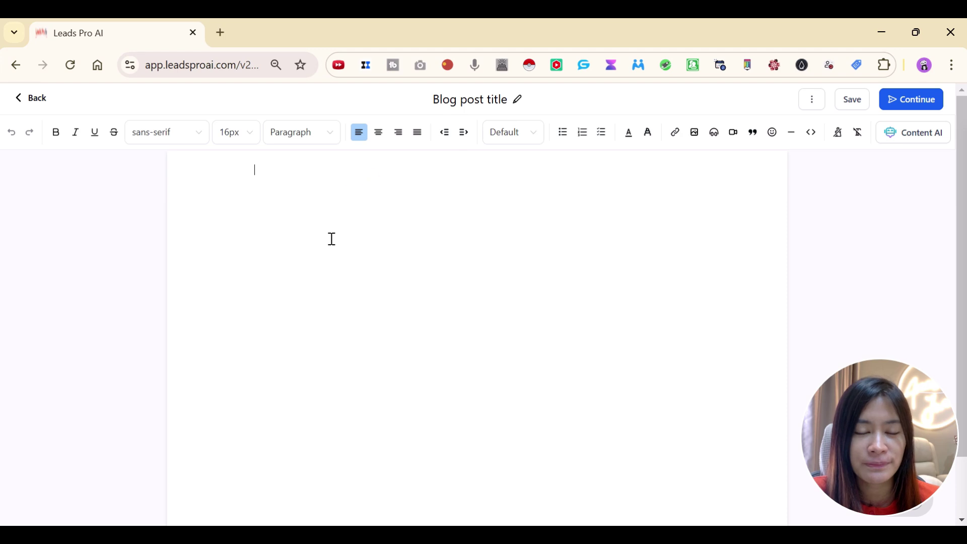
In Content AI, choose the Section content type and fill in title, description and keywords
{"action": "left_click", "coordinate": [914, 136]}
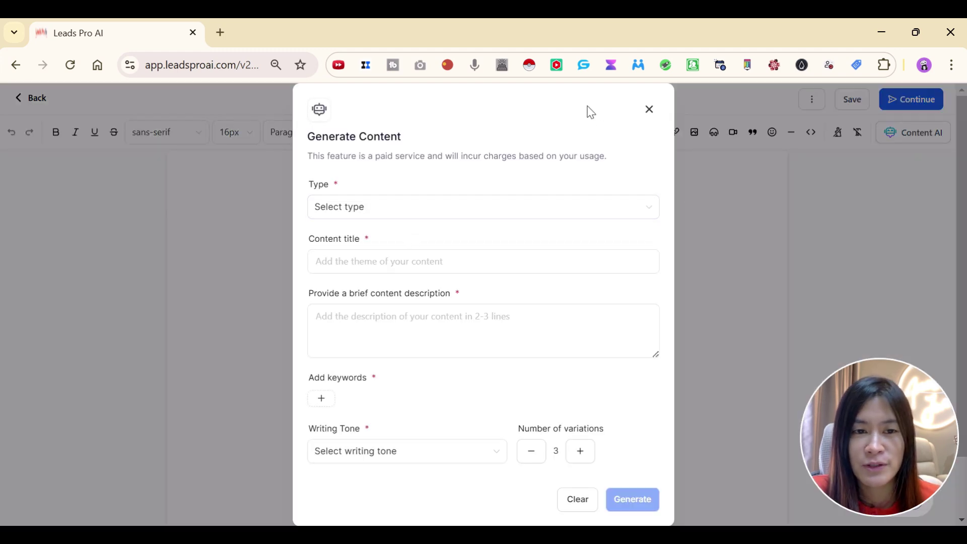
{"action": "left_click", "coordinate": [649, 110]}
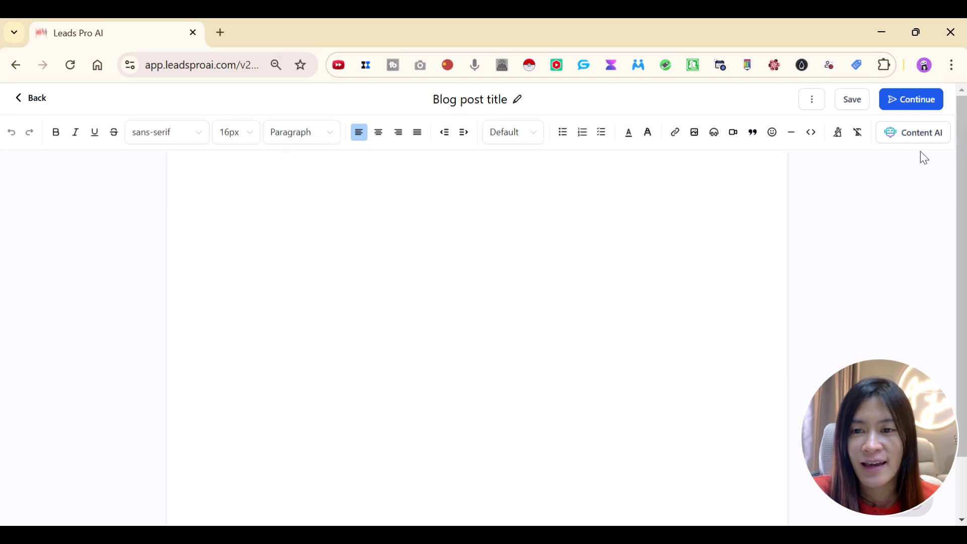
{"action": "left_click", "coordinate": [921, 144]}
{"action": "left_click", "coordinate": [404, 210]}
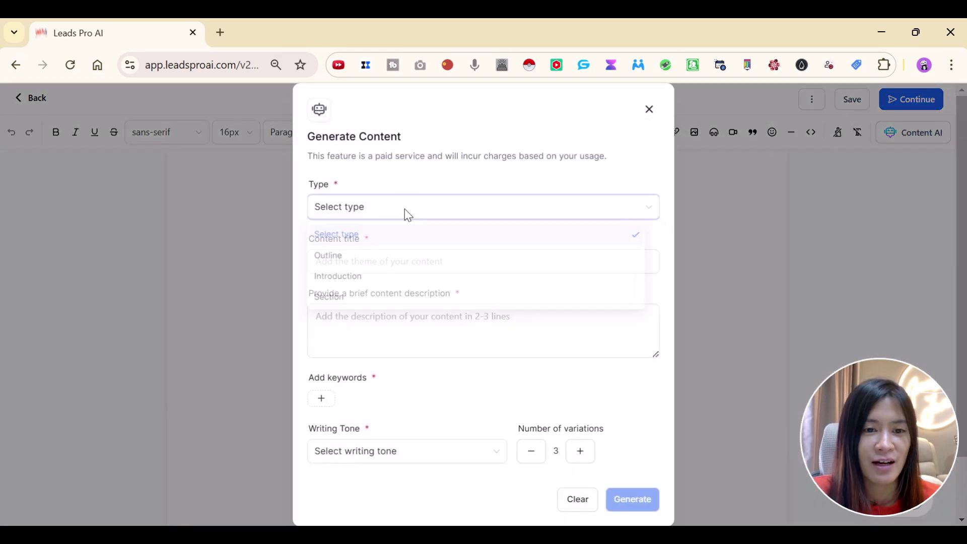
{"action": "left_click", "coordinate": [362, 300]}
{"action": "left_click", "coordinate": [371, 265]}
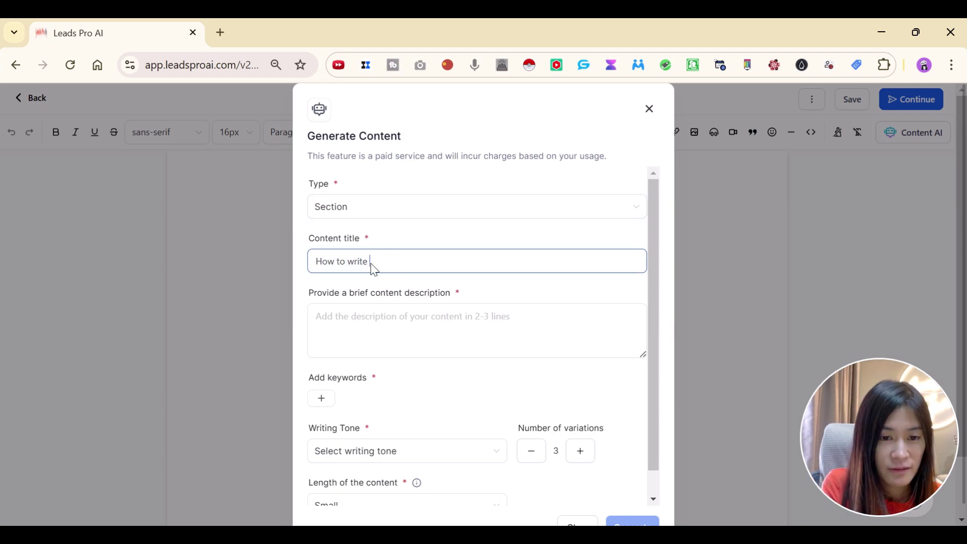
{"action": "key", "text": "ctrl+a"}
{"action": "left_click", "coordinate": [367, 335]}
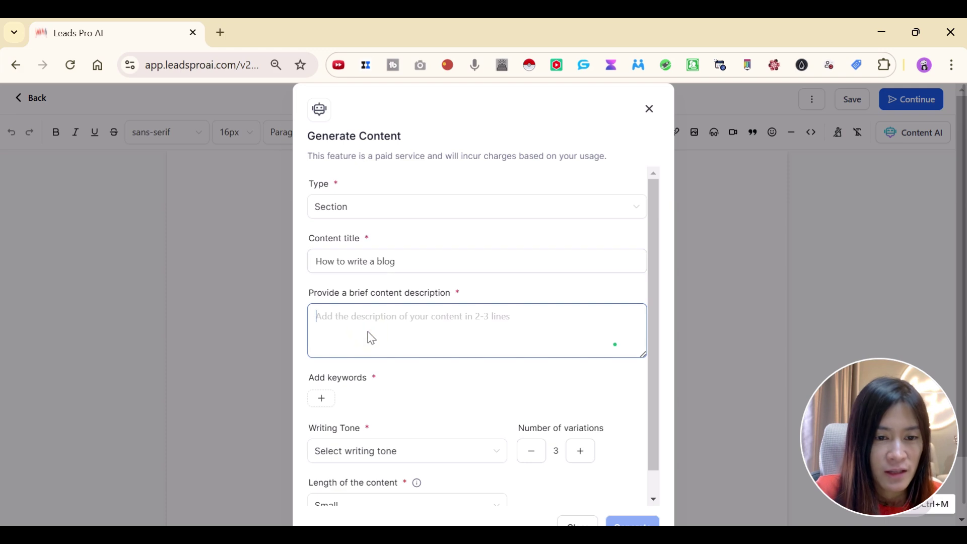
{"action": "type", "text": "Gl"}
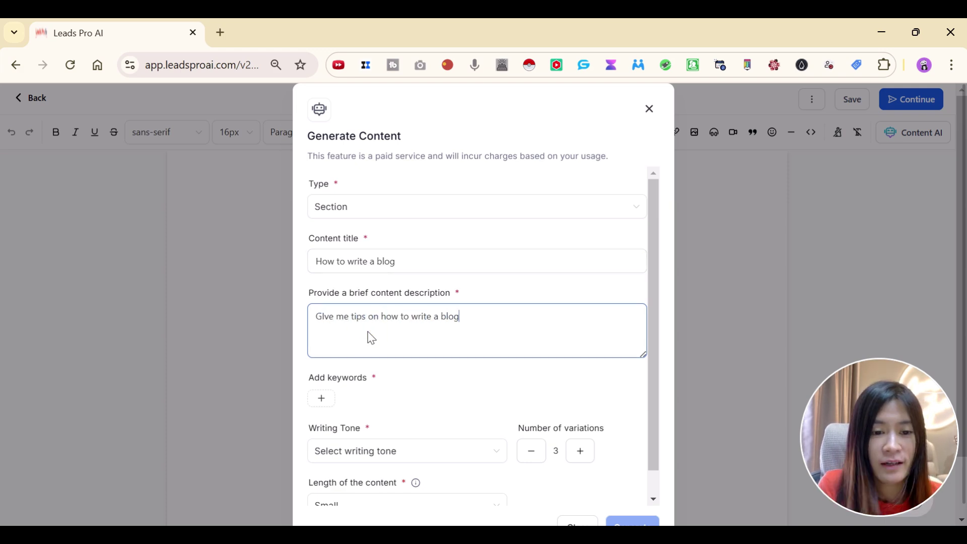
{"action": "scroll", "coordinate": [355, 443], "scroll_direction": "down", "scroll_amount": 1}
{"action": "left_click", "coordinate": [330, 372]}
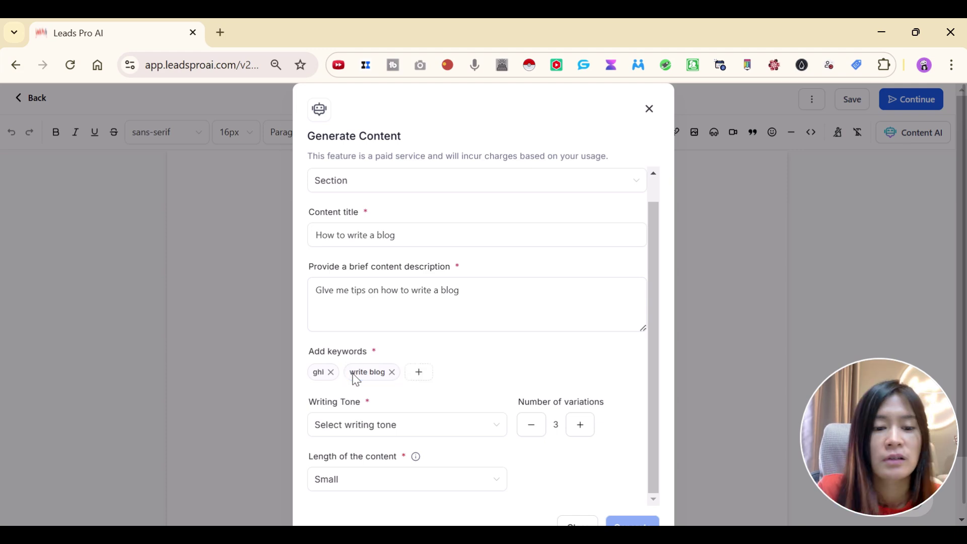
{"action": "left_click", "coordinate": [431, 375]}
{"action": "type", "text": "blog"}
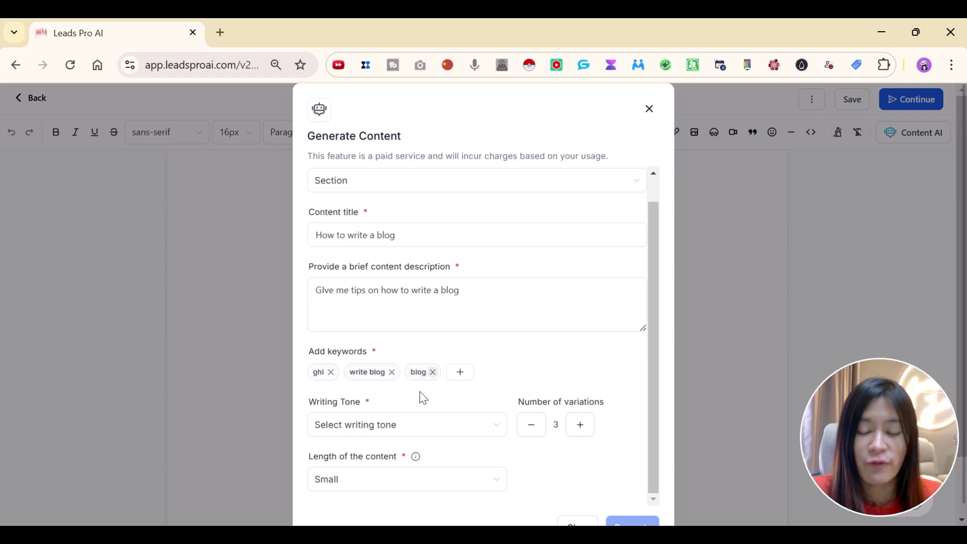
Set Casual writing tone and Medium content length, then generate the variations
{"action": "left_click", "coordinate": [412, 434]}
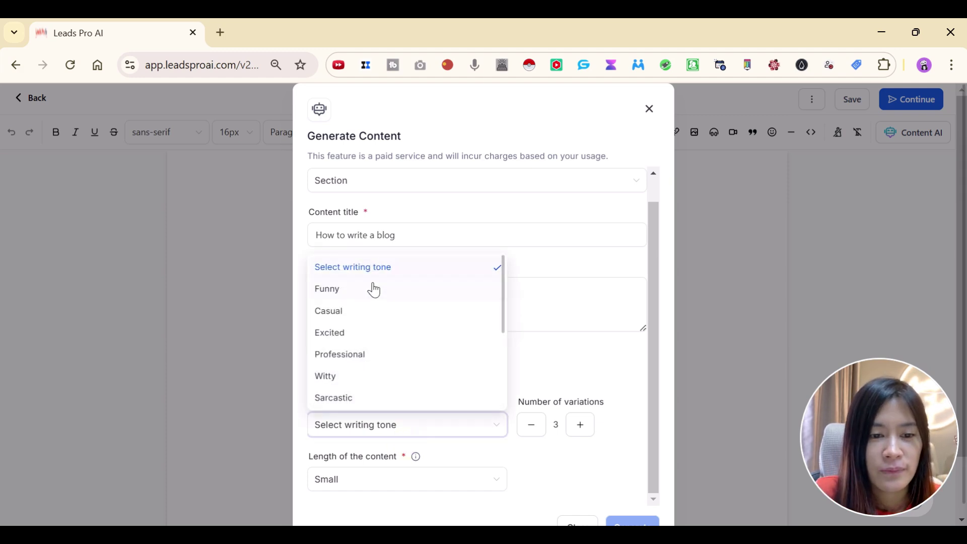
{"action": "left_click", "coordinate": [371, 312]}
{"action": "scroll", "coordinate": [451, 500], "scroll_direction": "down", "scroll_amount": 1}
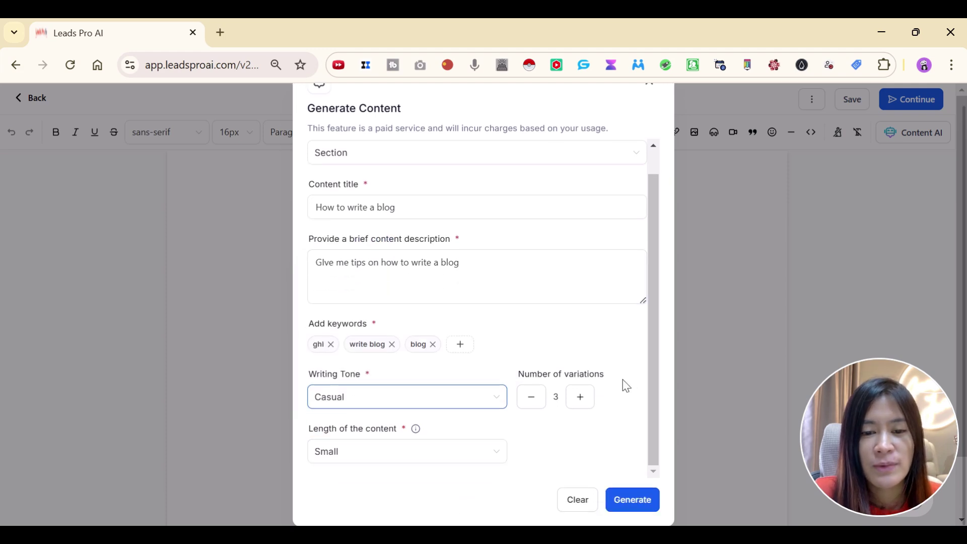
{"action": "left_click", "coordinate": [479, 449]}
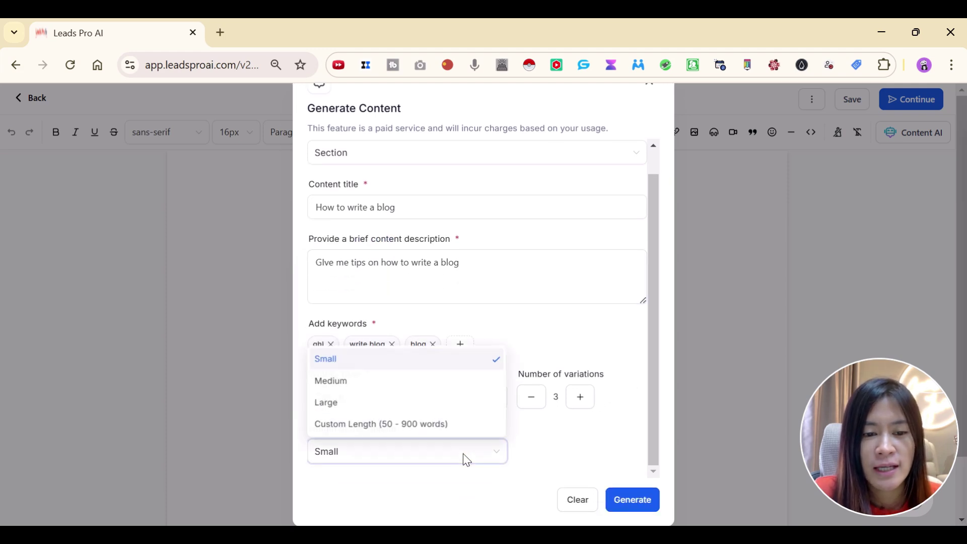
{"action": "left_click", "coordinate": [361, 383]}
{"action": "left_click", "coordinate": [642, 502]}
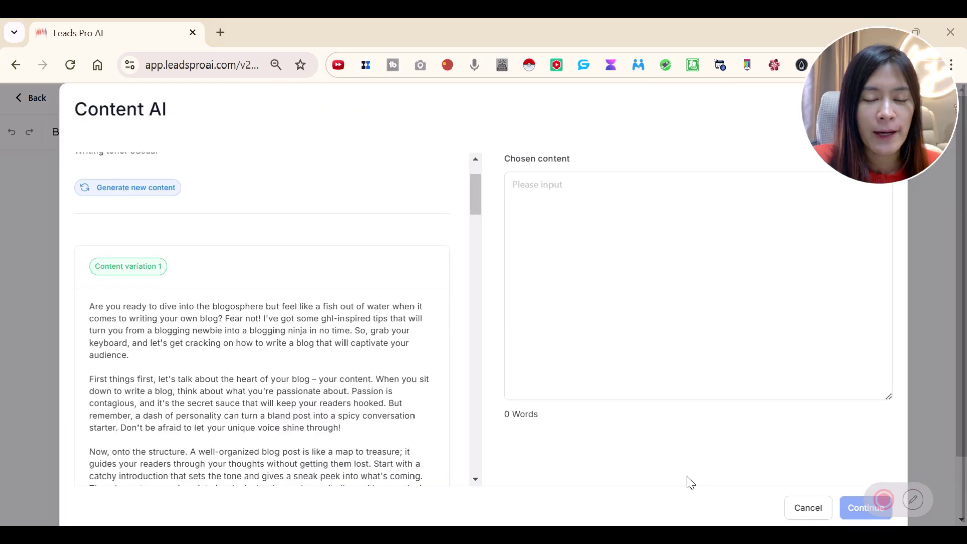
Copy the 568-word second variation and insert it into the post body
{"action": "scroll", "coordinate": [687, 476], "scroll_direction": "down", "scroll_amount": 1}
{"action": "scroll", "coordinate": [182, 345], "scroll_direction": "down", "scroll_amount": 5}
{"action": "scroll", "coordinate": [177, 330], "scroll_direction": "up", "scroll_amount": 5}
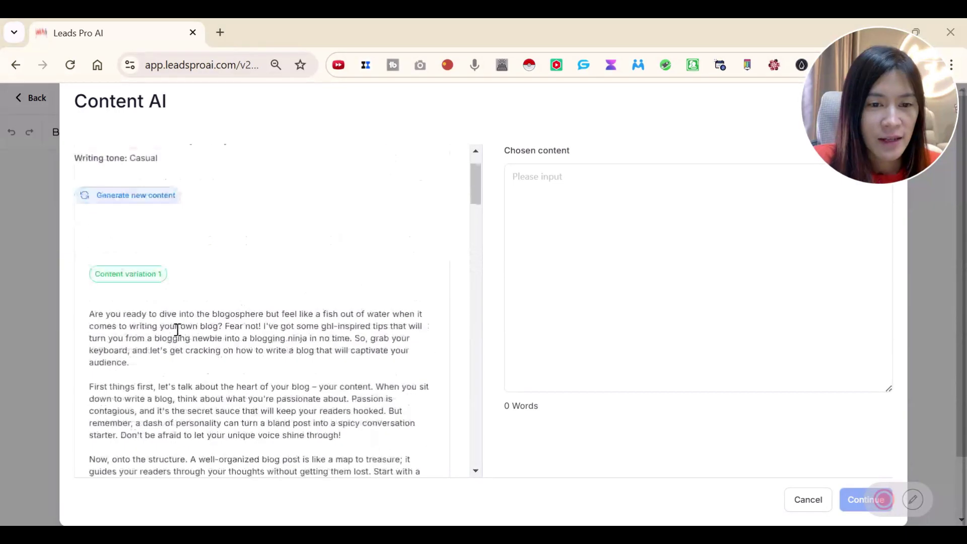
{"action": "scroll", "coordinate": [177, 329], "scroll_direction": "up", "scroll_amount": 1}
{"action": "scroll", "coordinate": [196, 337], "scroll_direction": "down", "scroll_amount": 15}
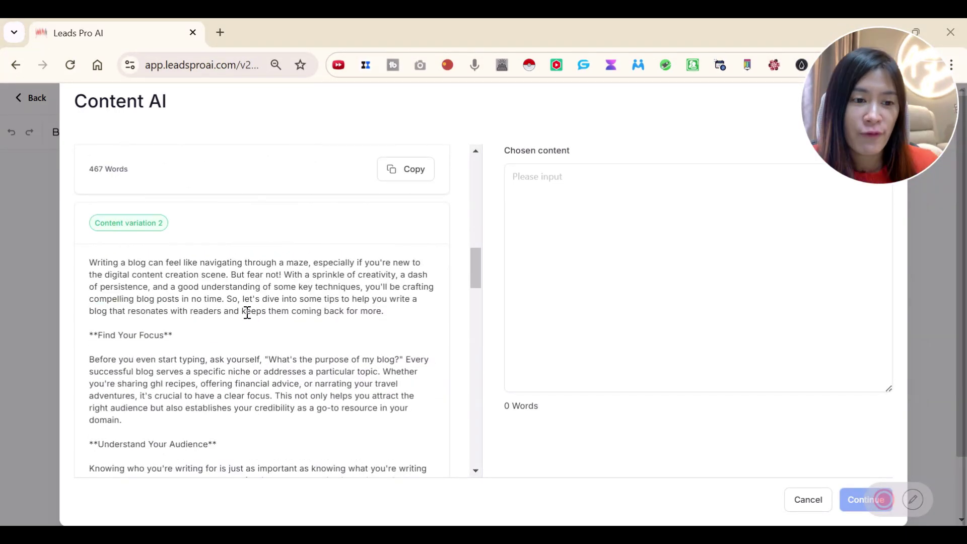
{"action": "scroll", "coordinate": [247, 312], "scroll_direction": "up", "scroll_amount": 12}
{"action": "scroll", "coordinate": [247, 313], "scroll_direction": "down", "scroll_amount": 13}
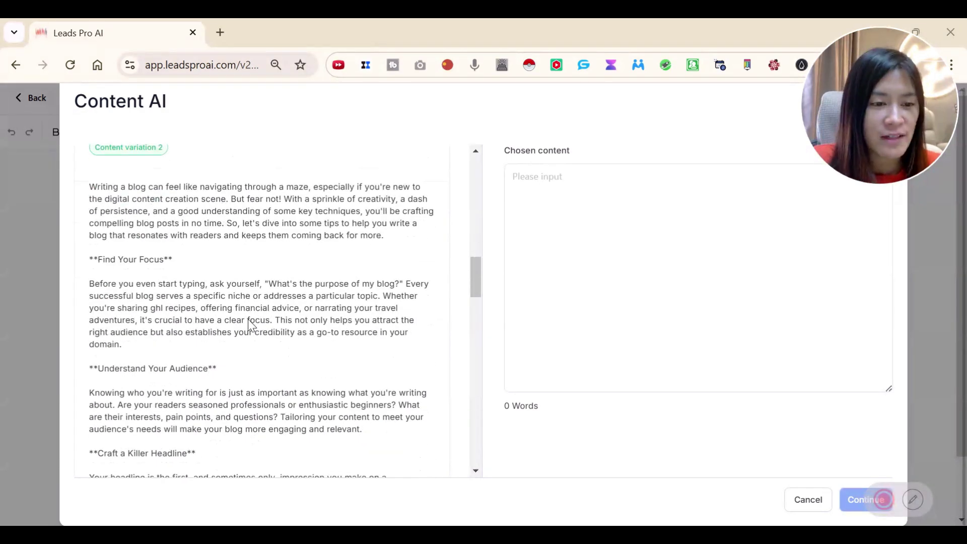
{"action": "scroll", "coordinate": [249, 322], "scroll_direction": "up", "scroll_amount": 2}
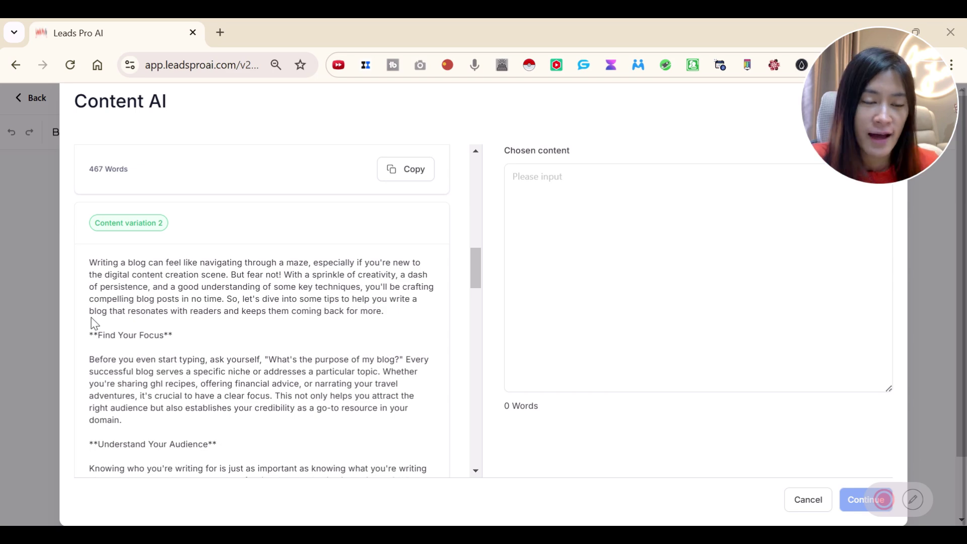
{"action": "scroll", "coordinate": [108, 338], "scroll_direction": "down", "scroll_amount": 2}
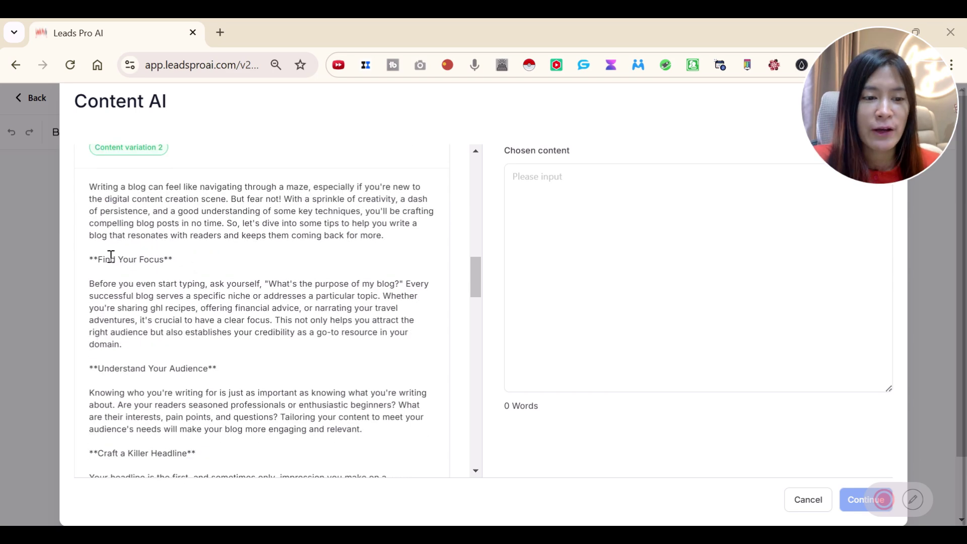
{"action": "scroll", "coordinate": [145, 383], "scroll_direction": "down", "scroll_amount": 4}
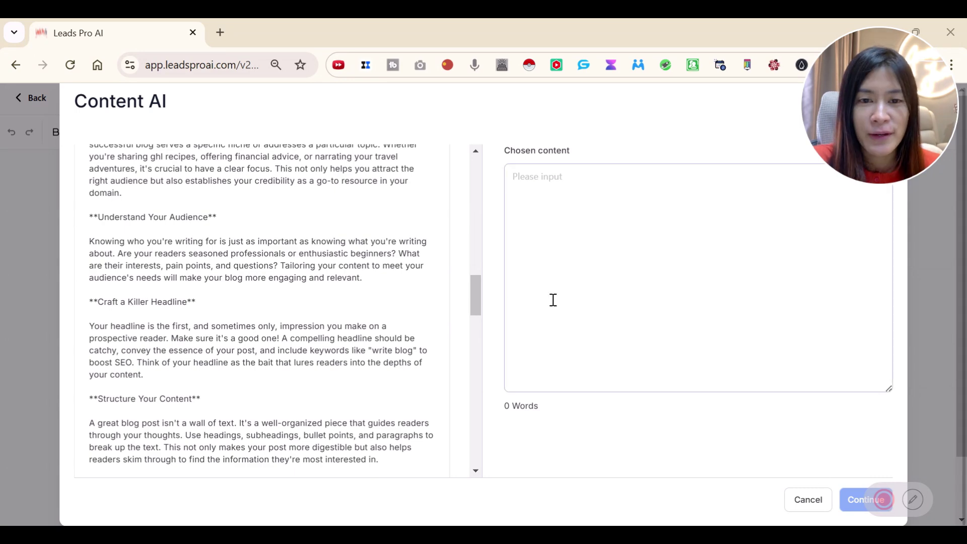
{"action": "scroll", "coordinate": [358, 406], "scroll_direction": "down", "scroll_amount": 4}
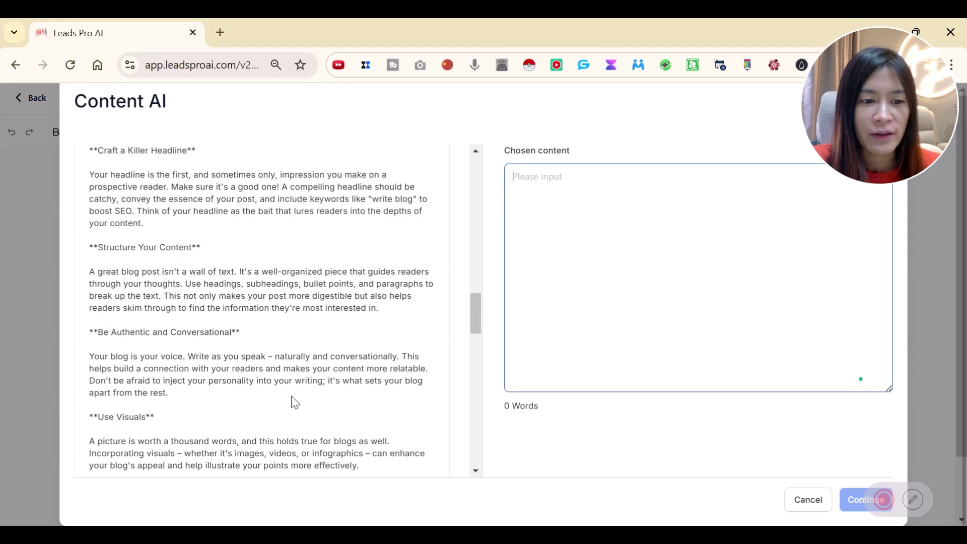
{"action": "scroll", "coordinate": [293, 402], "scroll_direction": "up", "scroll_amount": 10}
{"action": "scroll", "coordinate": [295, 401], "scroll_direction": "up", "scroll_amount": 2}
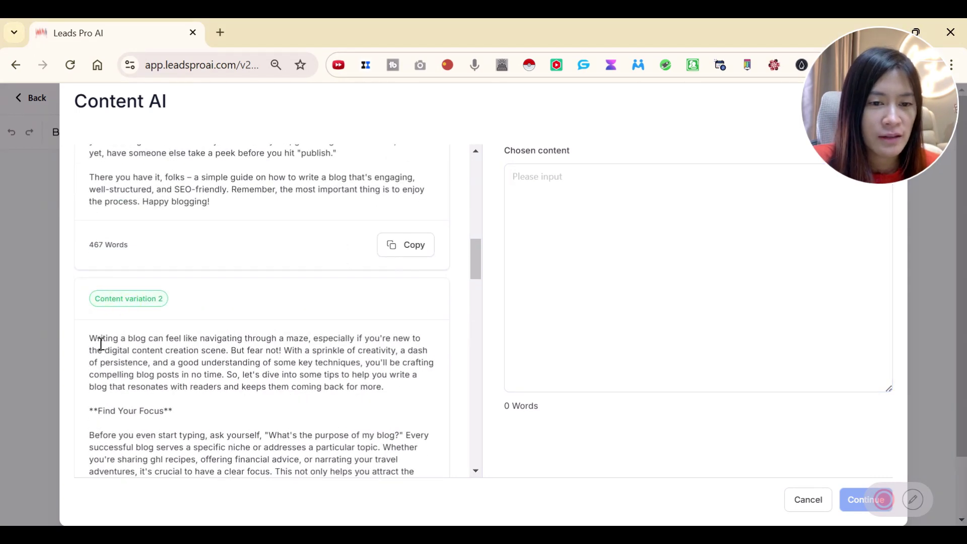
{"action": "scroll", "coordinate": [335, 360], "scroll_direction": "down", "scroll_amount": 20}
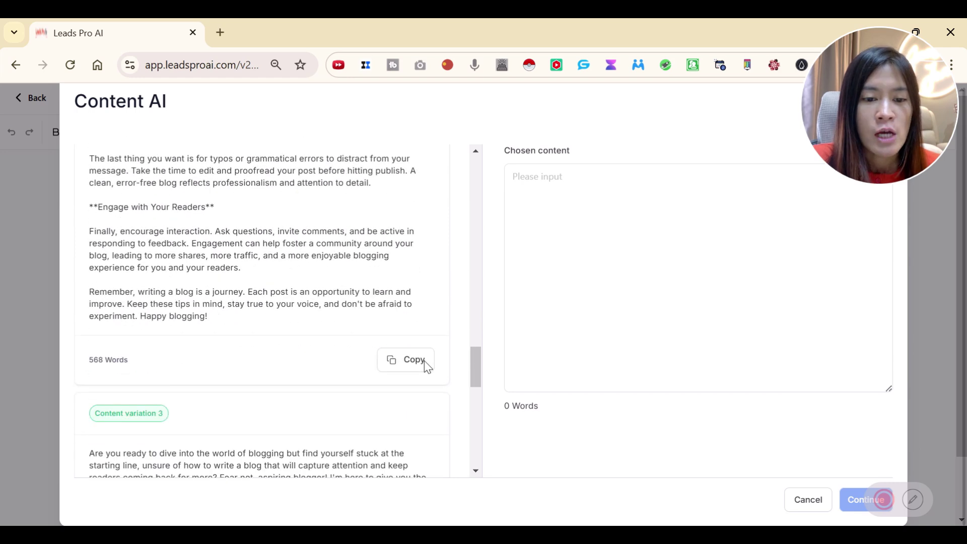
{"action": "left_click", "coordinate": [424, 208]}
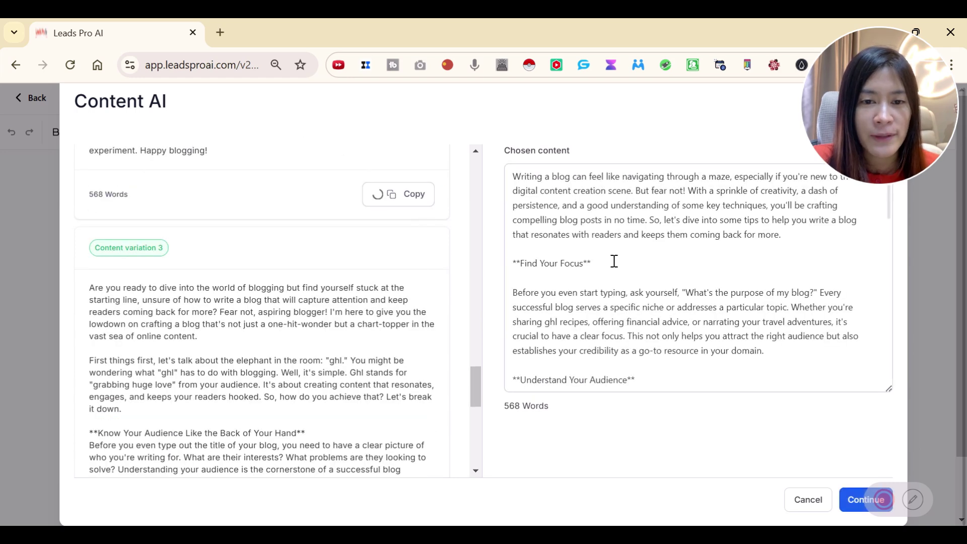
{"action": "left_click", "coordinate": [862, 501]}
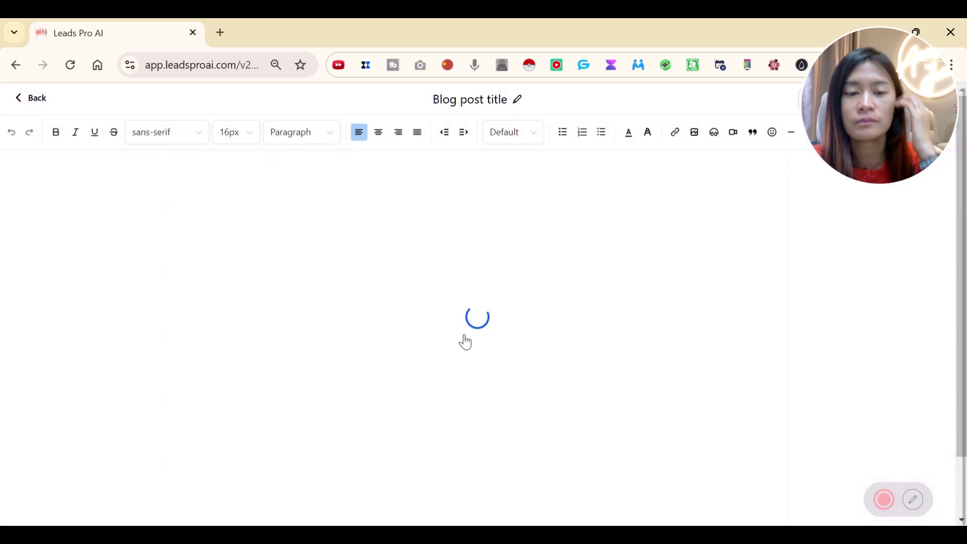
{"action": "scroll", "coordinate": [451, 324], "scroll_direction": "up", "scroll_amount": 10}
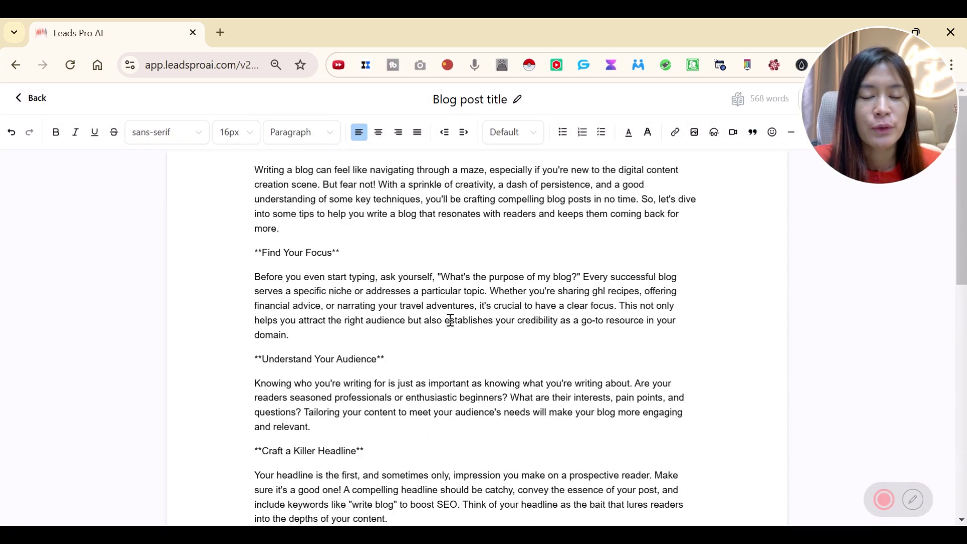
Format the 'Find Your Focus' line as a Heading 3
{"action": "mouse_move", "coordinate": [851, 136]}
{"action": "left_click_drag", "start_coordinate": [851, 136], "coordinate": [878, 460]}
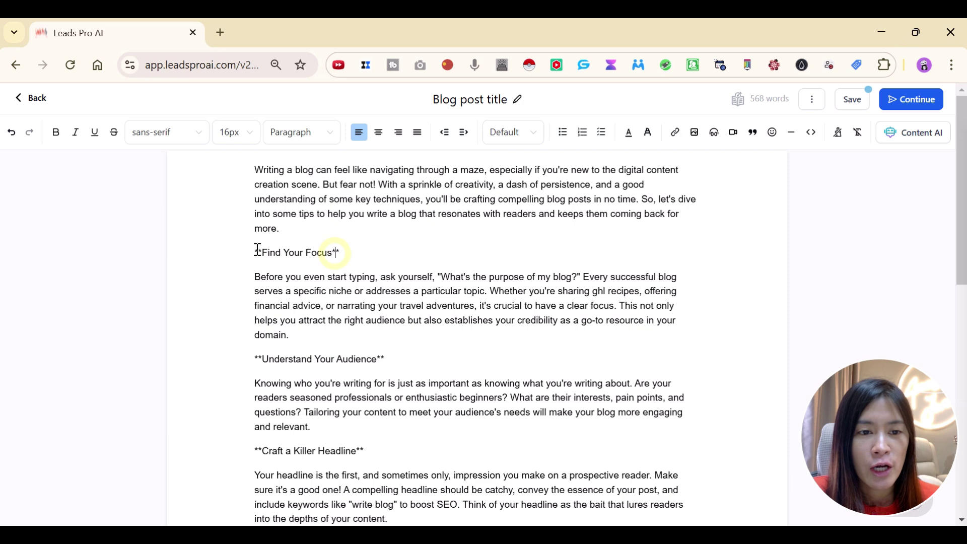
{"action": "left_click_drag", "start_coordinate": [258, 250], "coordinate": [253, 253]}
{"action": "double_click", "coordinate": [320, 252]}
{"action": "left_click", "coordinate": [385, 259]}
{"action": "left_click_drag", "start_coordinate": [340, 252], "coordinate": [251, 253]}
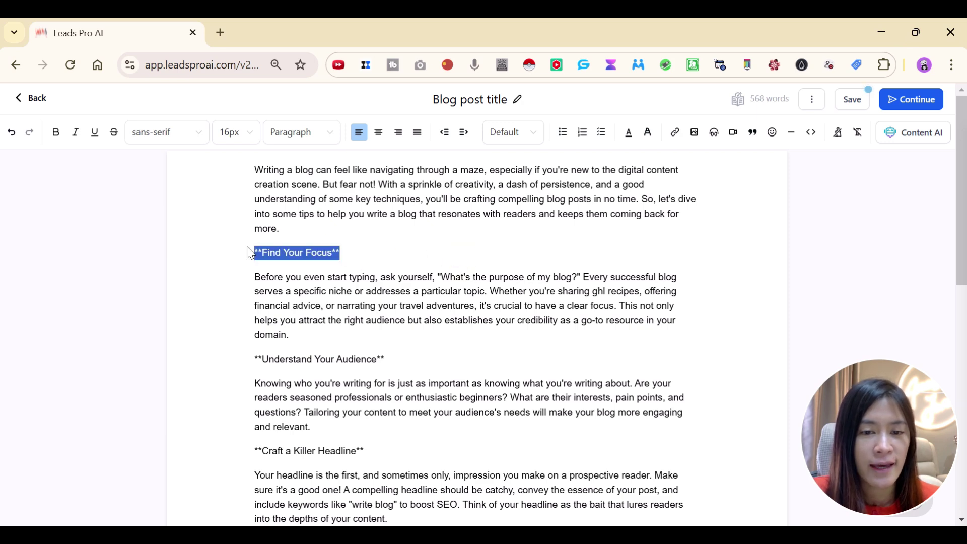
{"action": "left_click", "coordinate": [494, 133]}
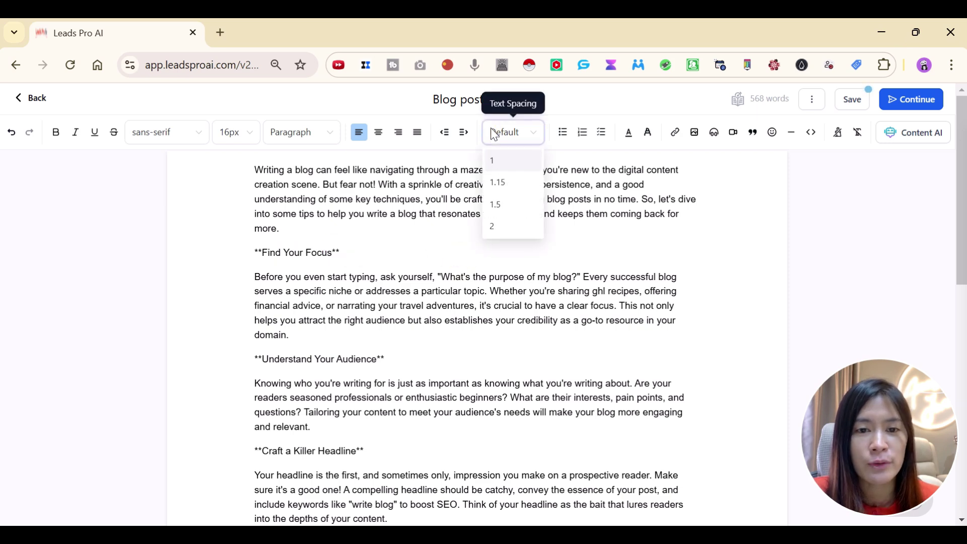
{"action": "left_click", "coordinate": [303, 133]}
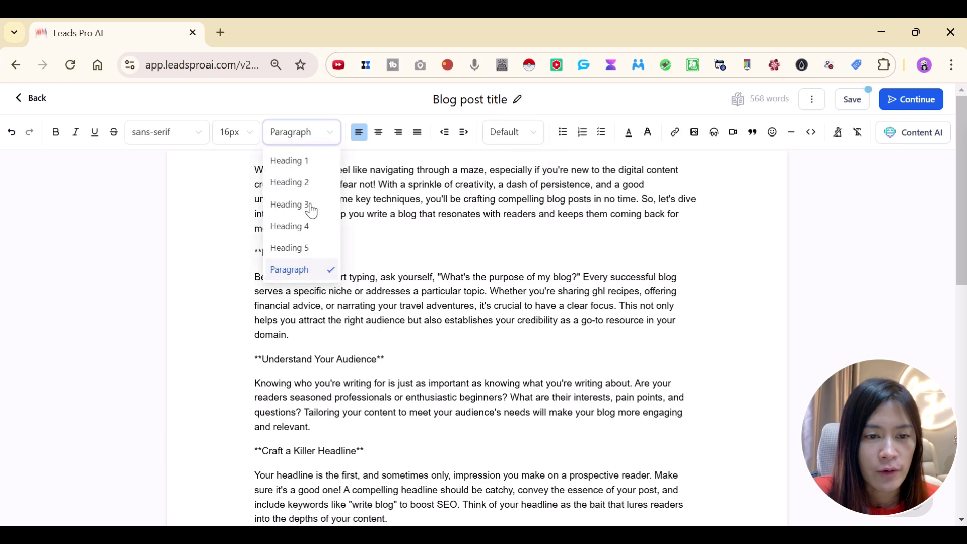
{"action": "left_click", "coordinate": [312, 210]}
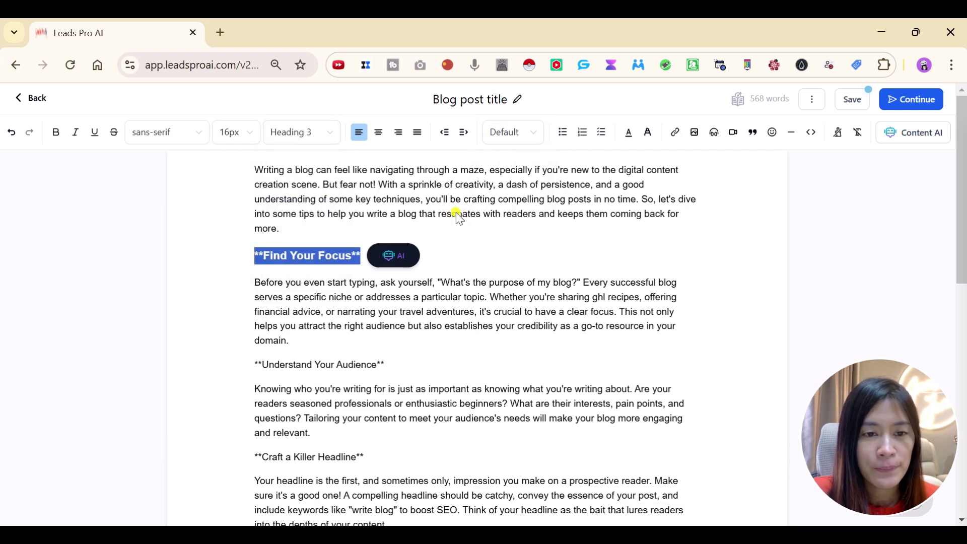
{"action": "left_click", "coordinate": [487, 243]}
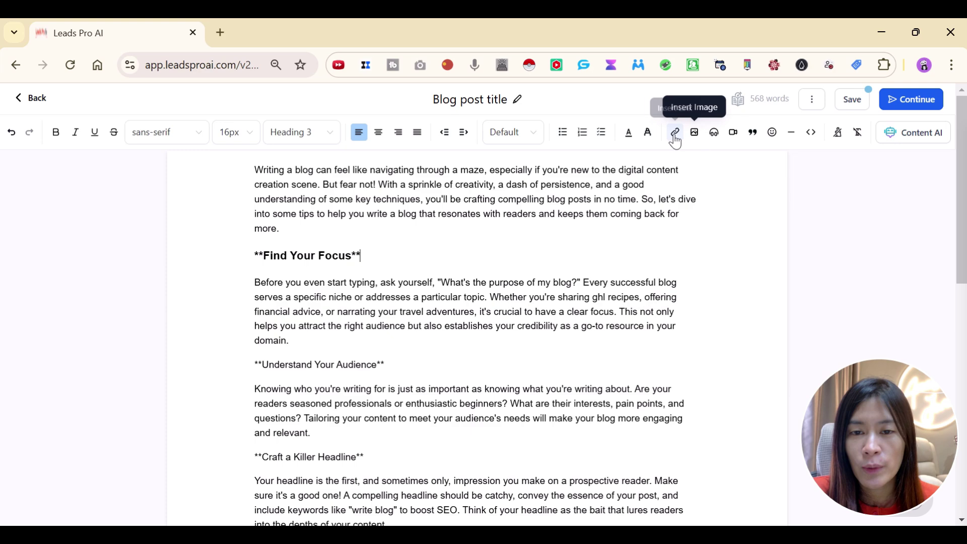
{"action": "scroll", "coordinate": [604, 310], "scroll_direction": "down", "scroll_amount": 15}
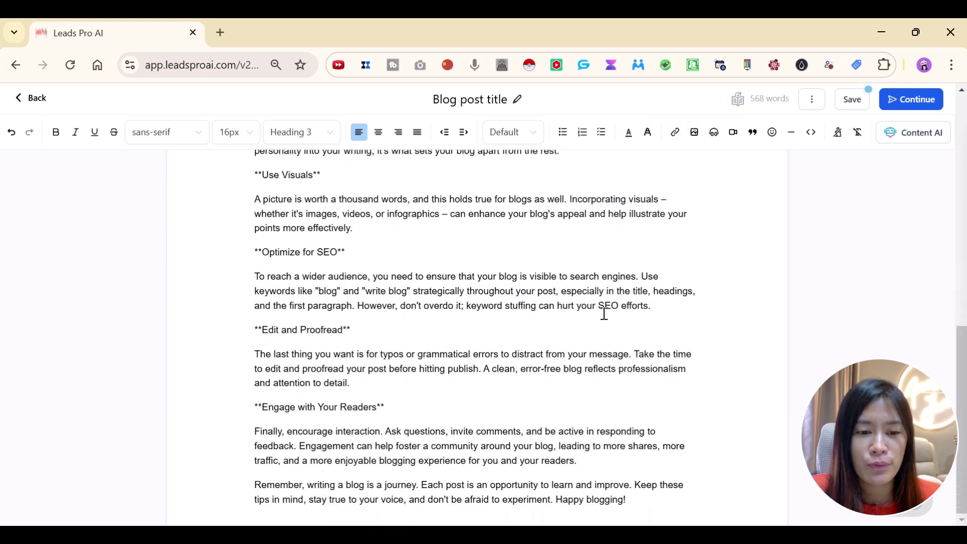
{"action": "scroll", "coordinate": [755, 252], "scroll_direction": "up", "scroll_amount": 15}
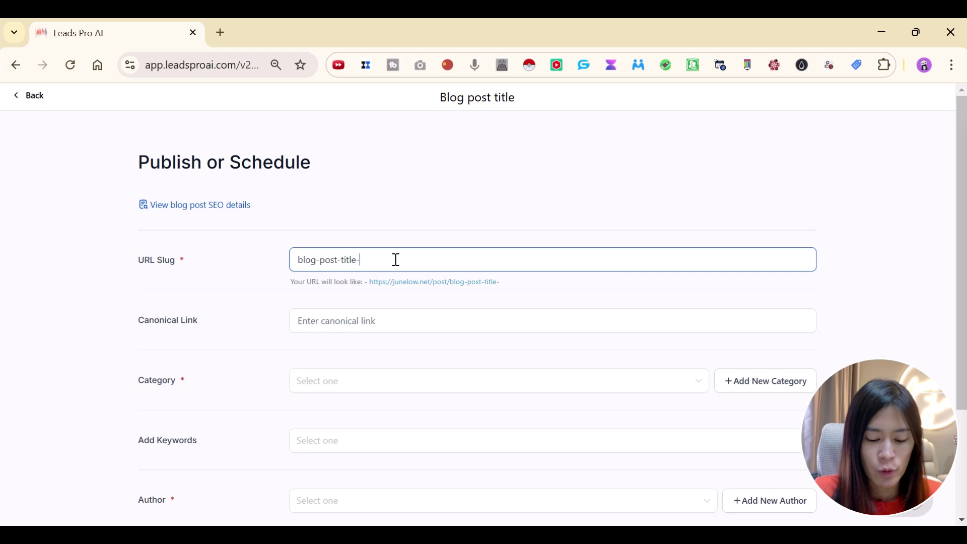
Edit the slug to 'blog-post-title-fdsfdsf' and discard a draft 'new category' without creating it
{"action": "type", "text": "fdsfds"}
{"action": "left_click", "coordinate": [391, 321]}
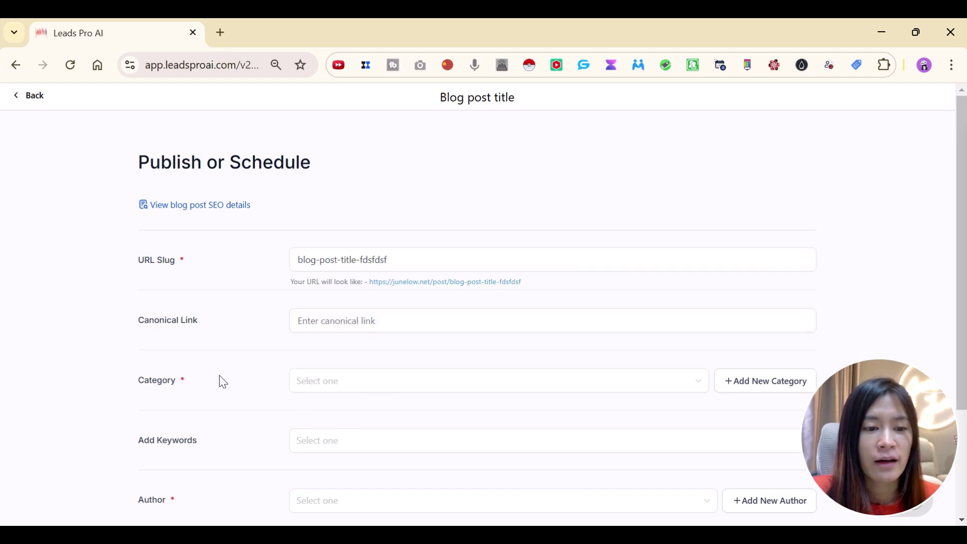
{"action": "left_click", "coordinate": [334, 391]}
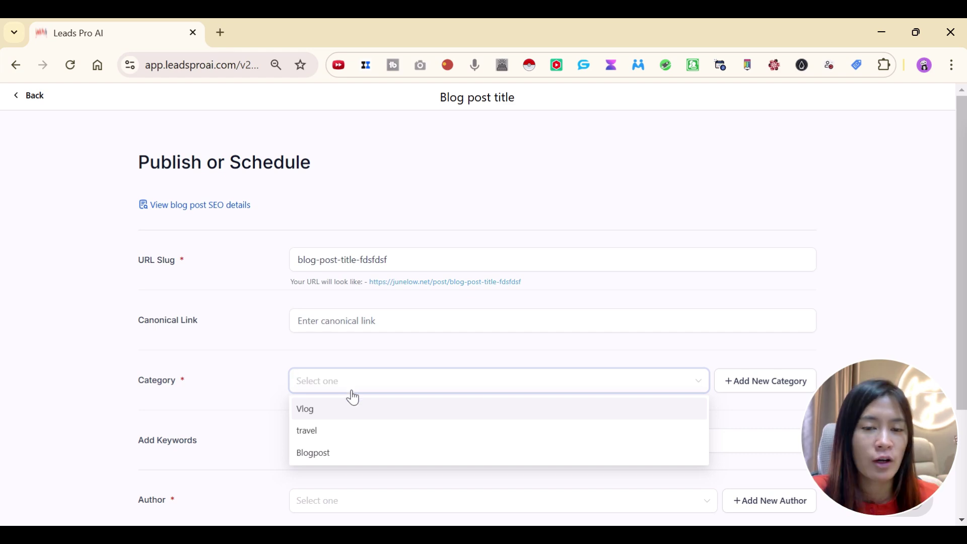
{"action": "left_click", "coordinate": [774, 389]}
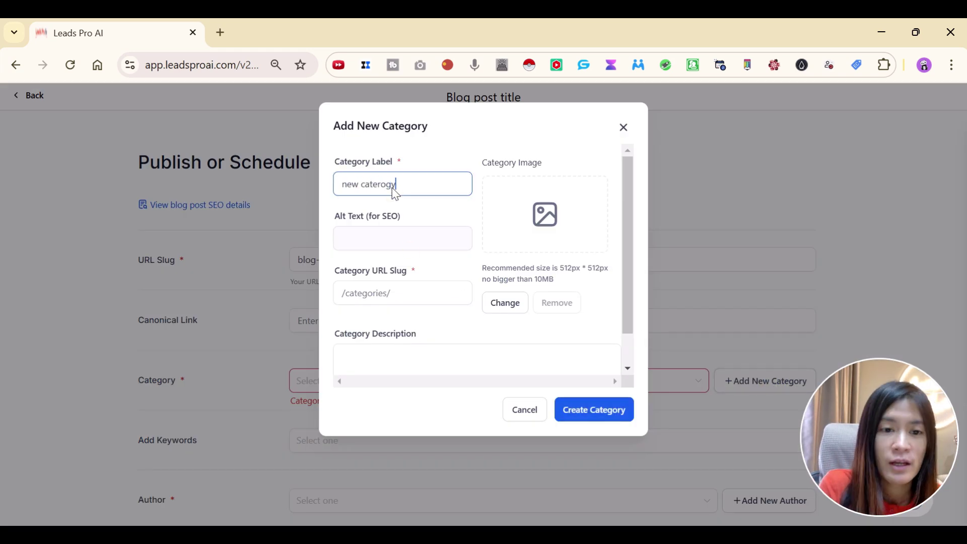
{"action": "type", "text": "new category"}
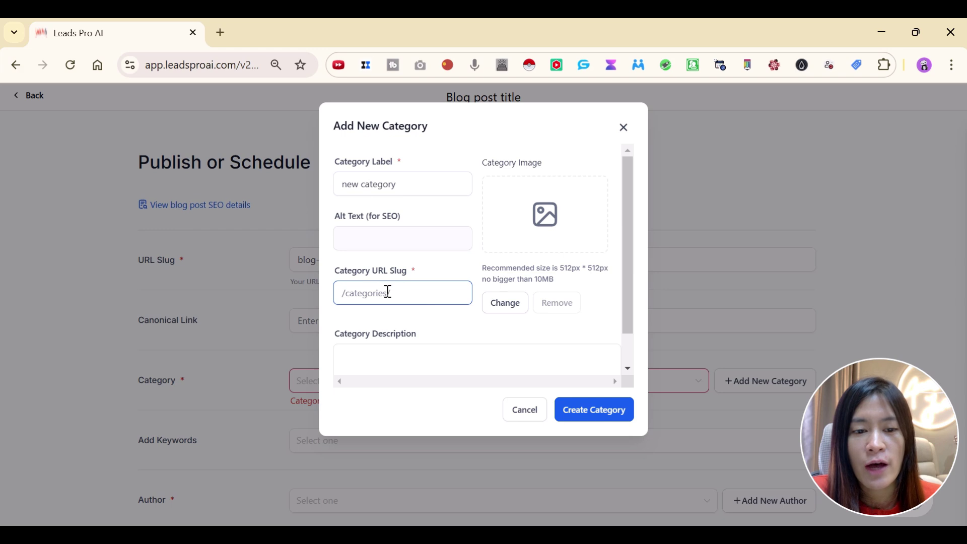
{"action": "left_click", "coordinate": [392, 351]}
{"action": "scroll", "coordinate": [406, 315], "scroll_direction": "down", "scroll_amount": 1}
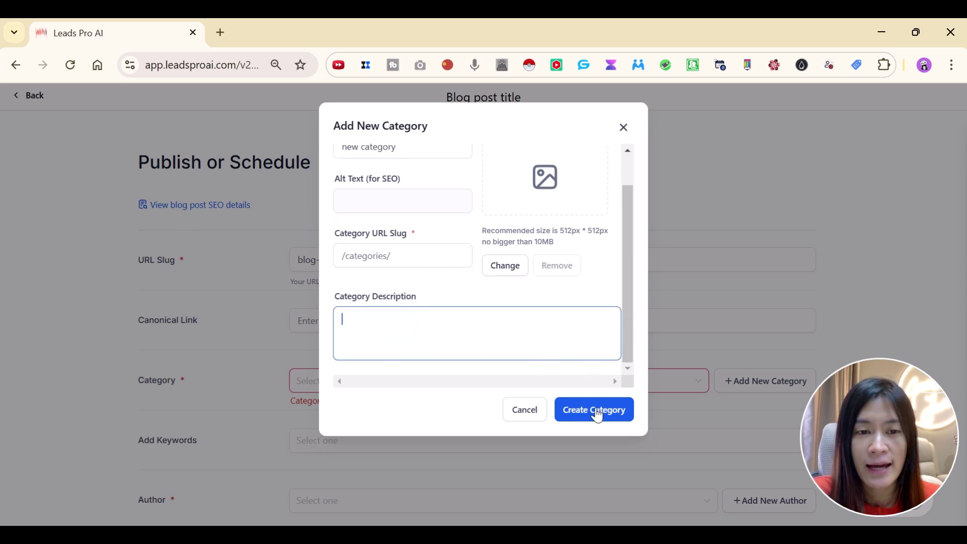
{"action": "left_click", "coordinate": [624, 127]}
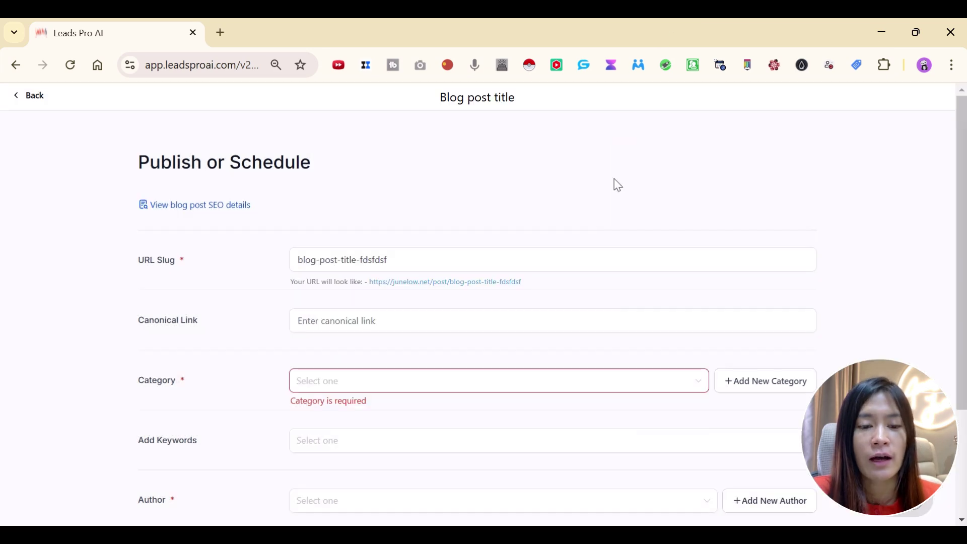
Assign the Blogpost category to the post
{"action": "left_click", "coordinate": [420, 388]}
{"action": "scroll", "coordinate": [426, 391], "scroll_direction": "down", "scroll_amount": 2}
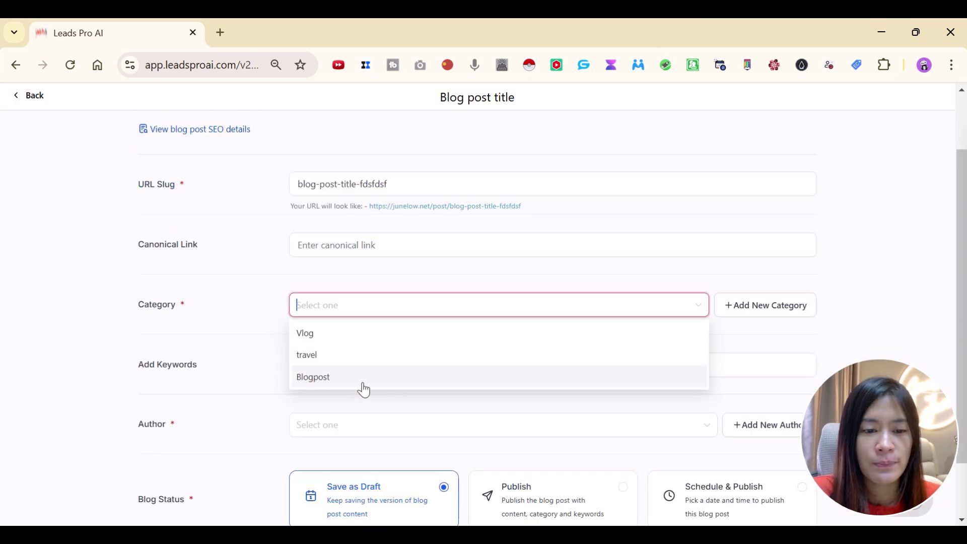
{"action": "left_click", "coordinate": [234, 373]}
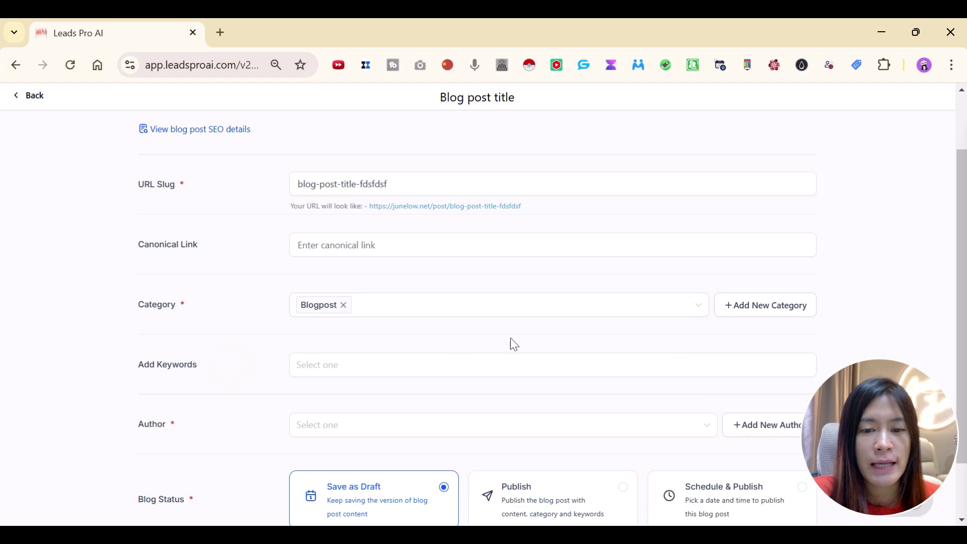
{"action": "scroll", "coordinate": [370, 378], "scroll_direction": "down", "scroll_amount": 2}
Begin adding a new author, then close the author form without saving it
{"action": "left_click", "coordinate": [330, 352]}
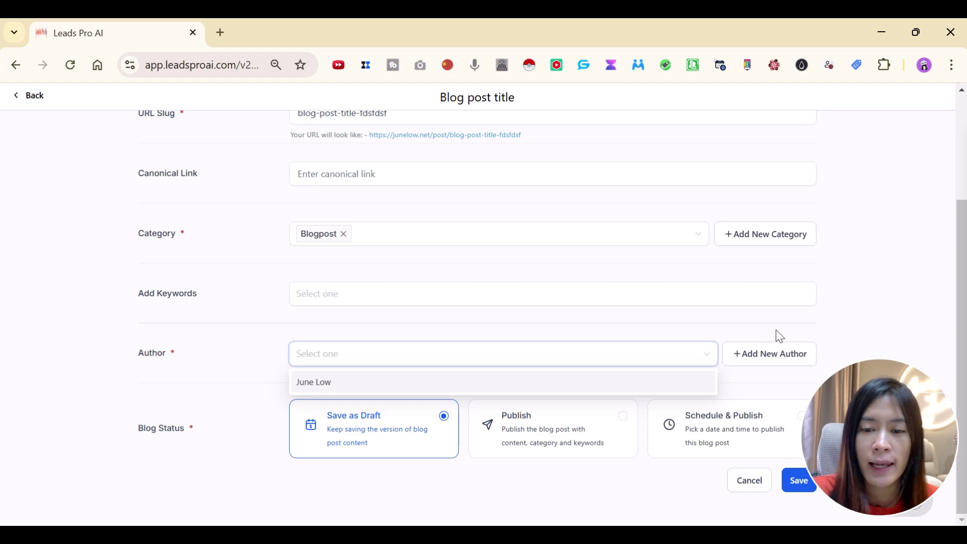
{"action": "left_click", "coordinate": [768, 354]}
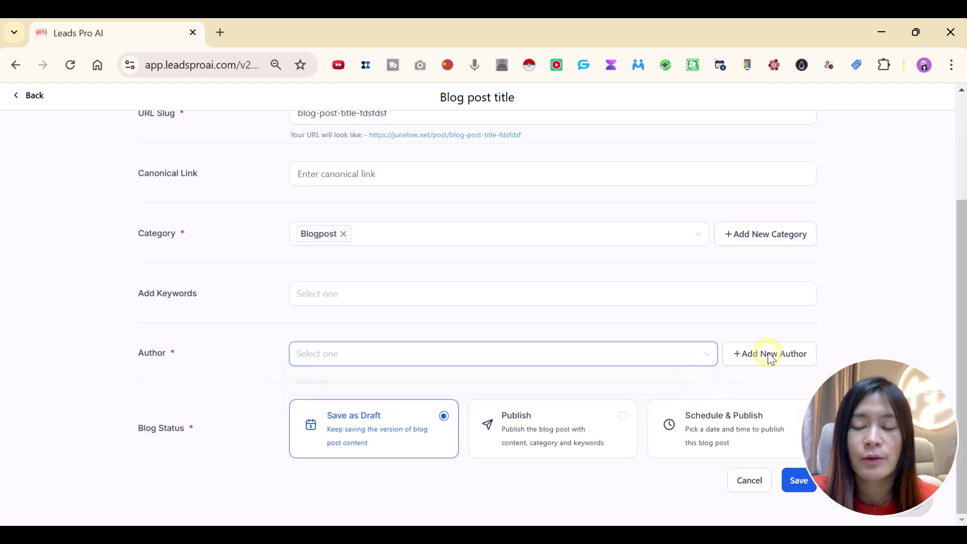
{"action": "mouse_move", "coordinate": [617, 333]}
{"action": "left_mouse_down"}
{"action": "mouse_move", "coordinate": [620, 373]}
{"action": "mouse_move", "coordinate": [462, 214]}
{"action": "left_mouse_up"}
{"action": "left_click", "coordinate": [430, 188]}
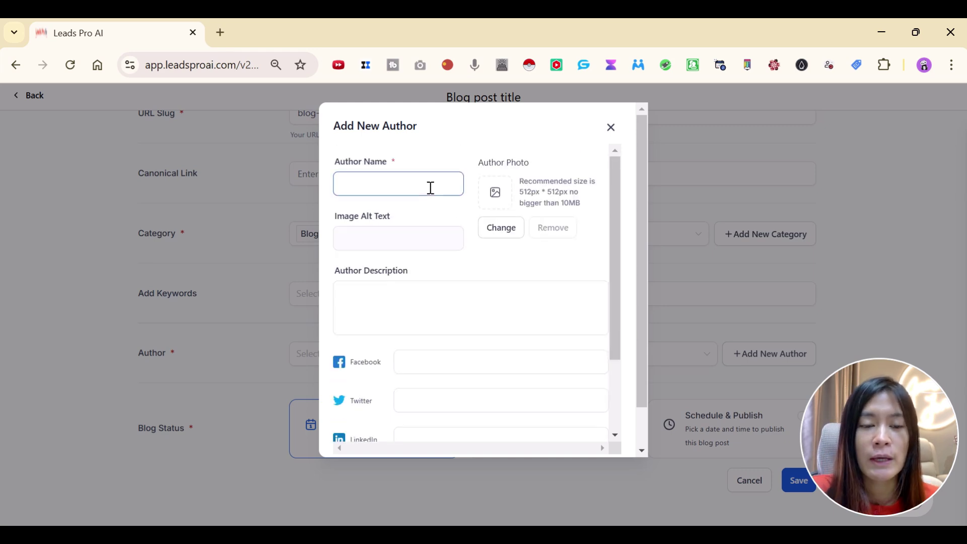
{"action": "left_click", "coordinate": [433, 315]}
{"action": "scroll", "coordinate": [509, 314], "scroll_direction": "down", "scroll_amount": 2}
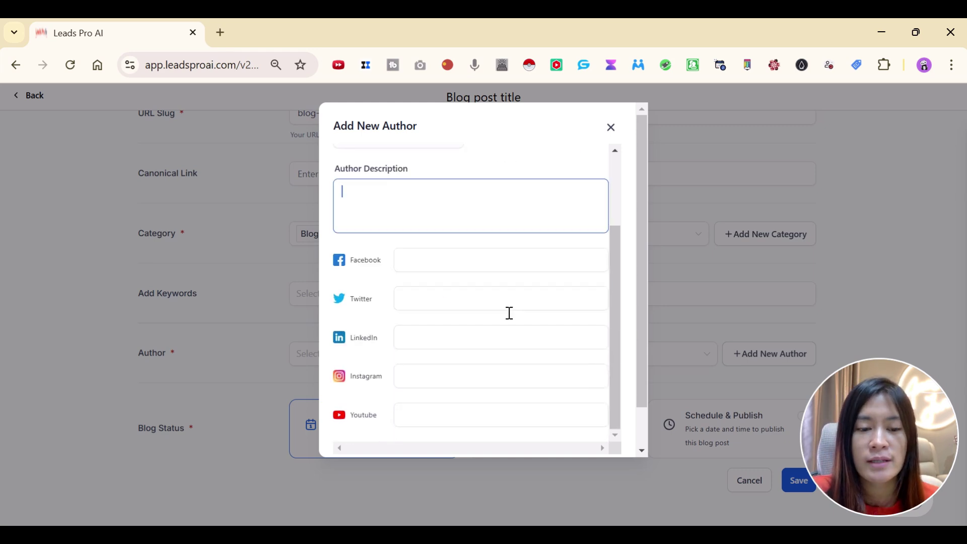
{"action": "left_click", "coordinate": [611, 127]}
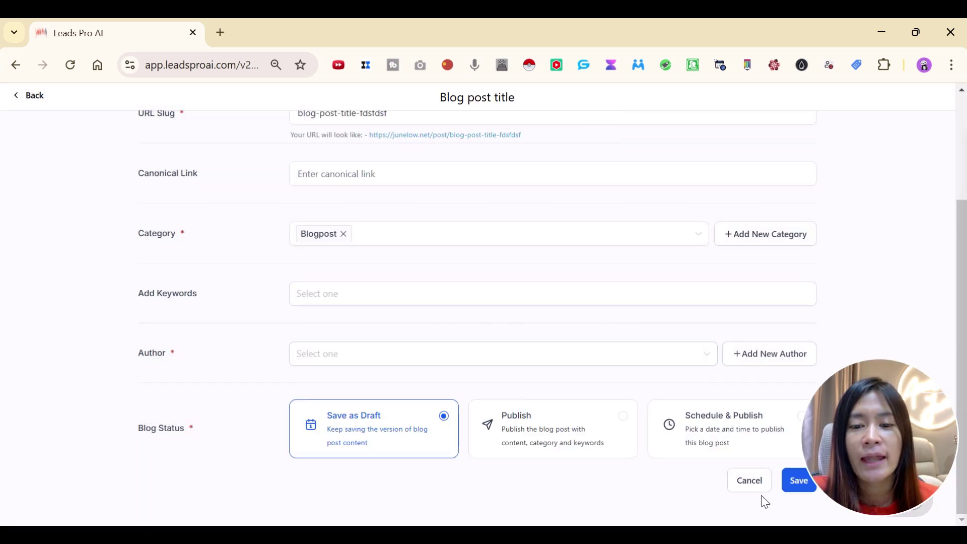
{"action": "mouse_move", "coordinate": [847, 455]}
{"action": "left_click_drag", "start_coordinate": [845, 449], "coordinate": [882, 101]}
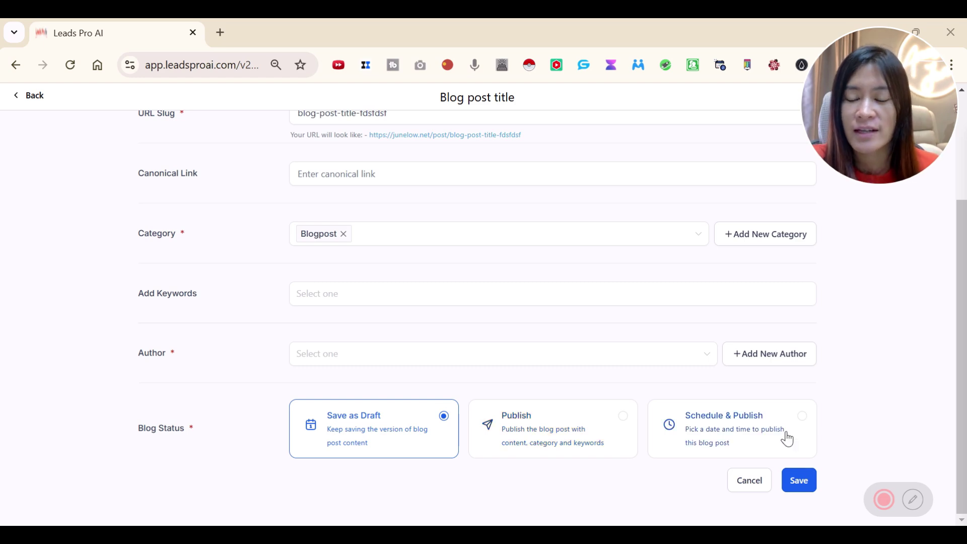
Set the 2024-12-13 post's status to Publish with the published date set to Now
{"action": "left_click", "coordinate": [543, 433]}
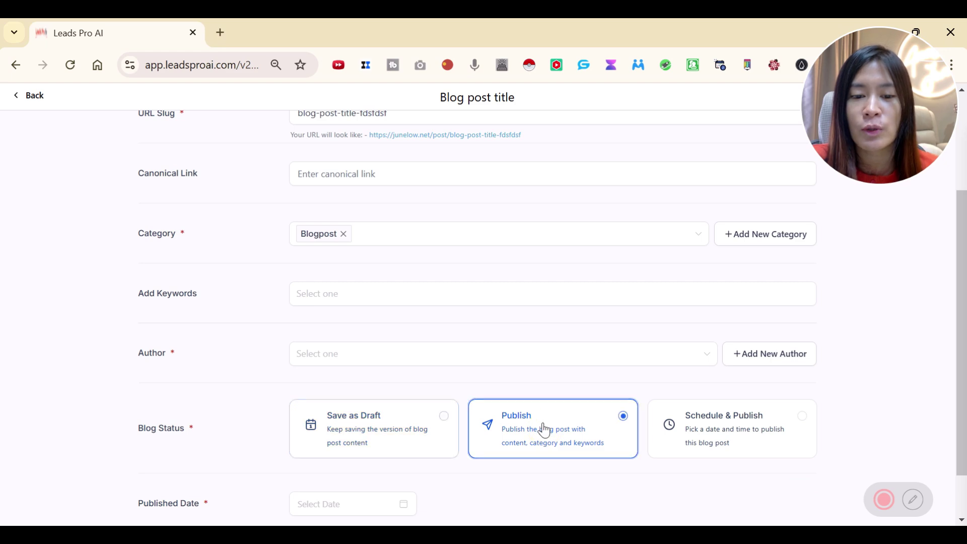
{"action": "scroll", "coordinate": [483, 382], "scroll_direction": "down", "scroll_amount": 1}
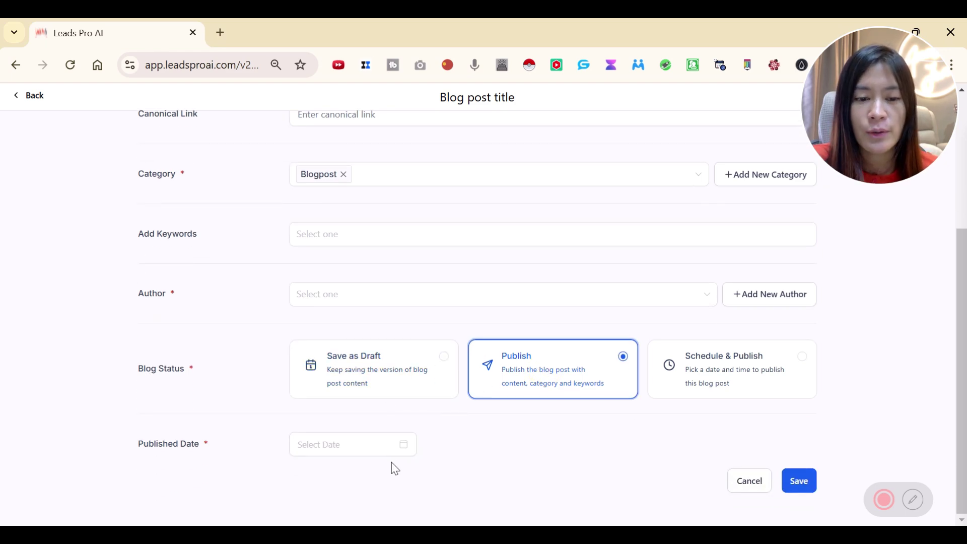
{"action": "left_click", "coordinate": [403, 447]}
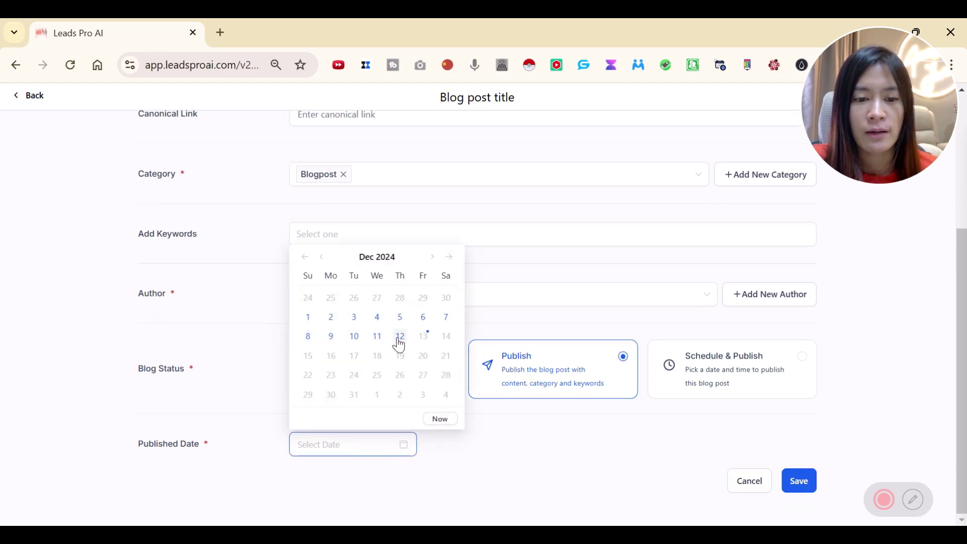
{"action": "left_click", "coordinate": [441, 419]}
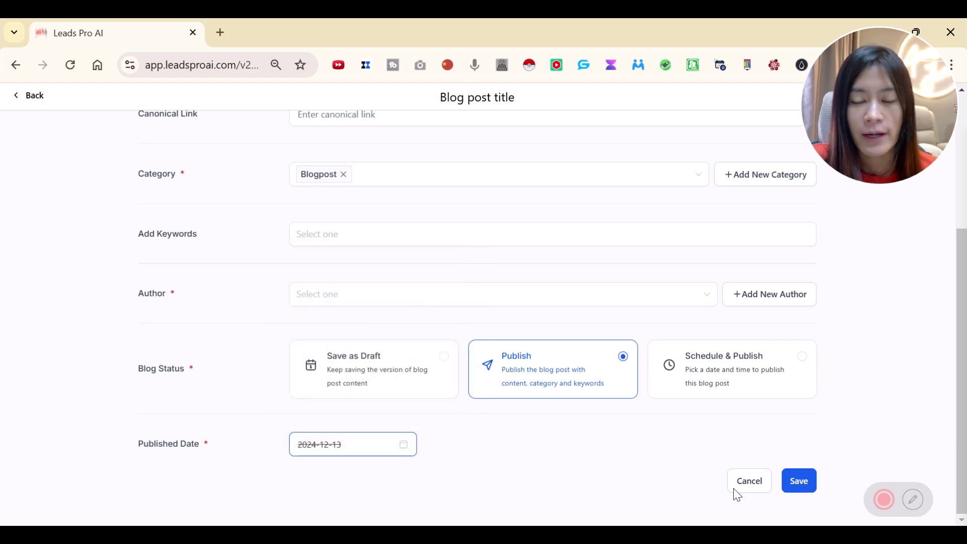
Save the post, then reopen it from the June test blog 2025 post list
{"action": "left_click", "coordinate": [808, 491]}
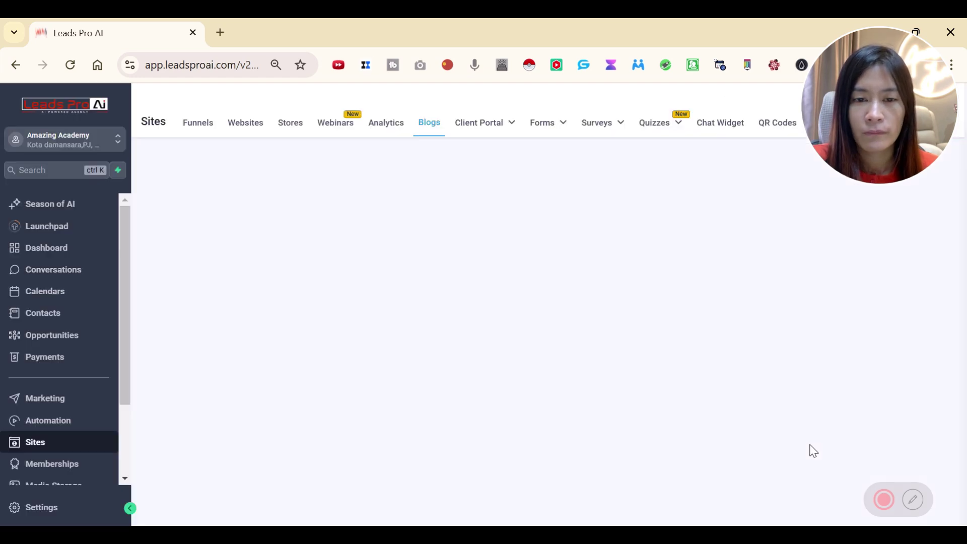
{"action": "left_click", "coordinate": [421, 140]}
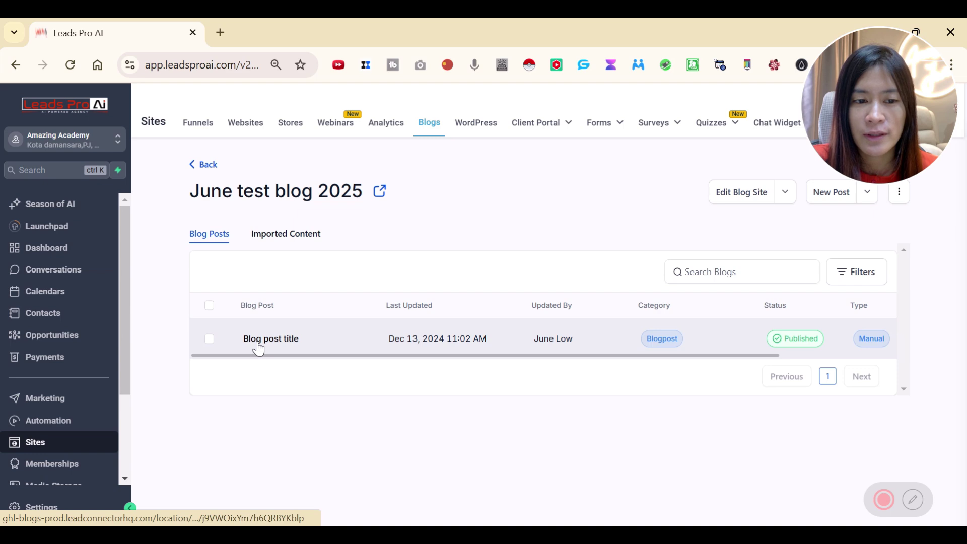
{"action": "left_click", "coordinate": [274, 342]}
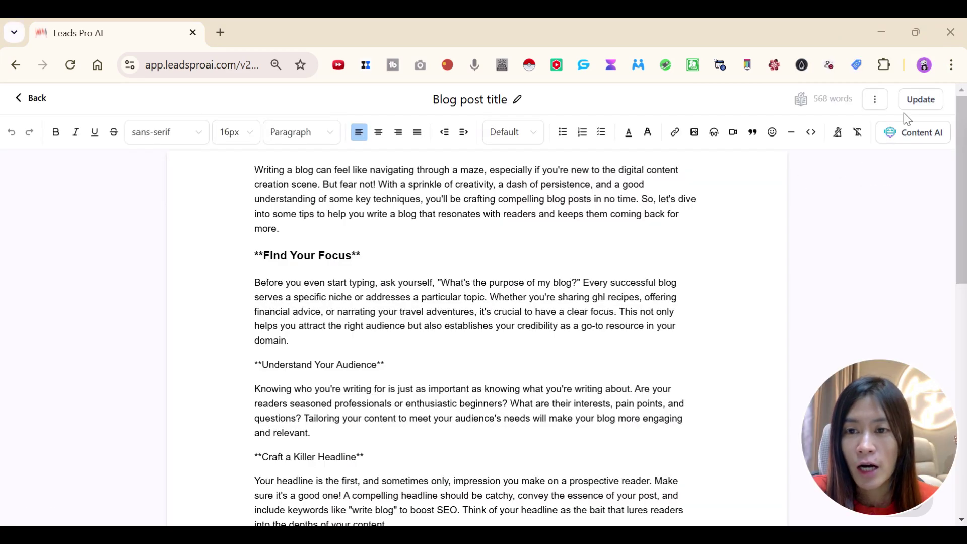
{"action": "left_click", "coordinate": [874, 101]}
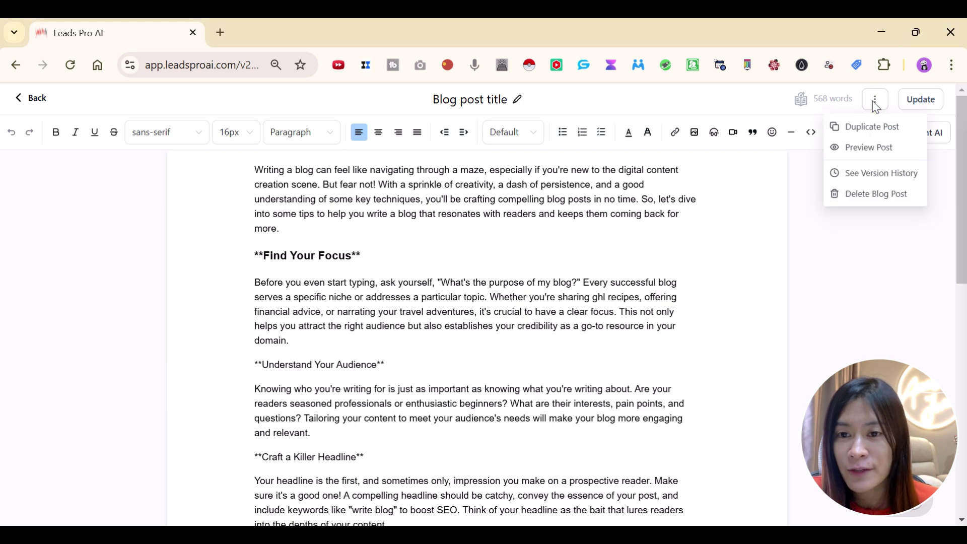
{"action": "left_click", "coordinate": [869, 147]}
{"action": "scroll", "coordinate": [695, 302], "scroll_direction": "down", "scroll_amount": 3}
{"action": "scroll", "coordinate": [686, 278], "scroll_direction": "up", "scroll_amount": 3}
{"action": "scroll", "coordinate": [626, 272], "scroll_direction": "up", "scroll_amount": 3}
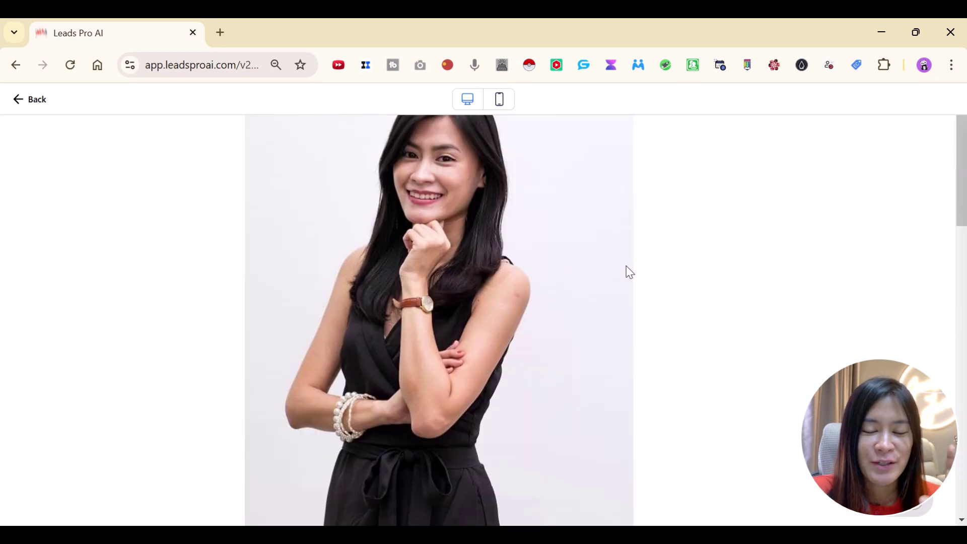
{"action": "scroll", "coordinate": [675, 335], "scroll_direction": "down", "scroll_amount": 3}
{"action": "scroll", "coordinate": [683, 321], "scroll_direction": "down", "scroll_amount": 1}
{"action": "scroll", "coordinate": [681, 319], "scroll_direction": "up", "scroll_amount": 1}
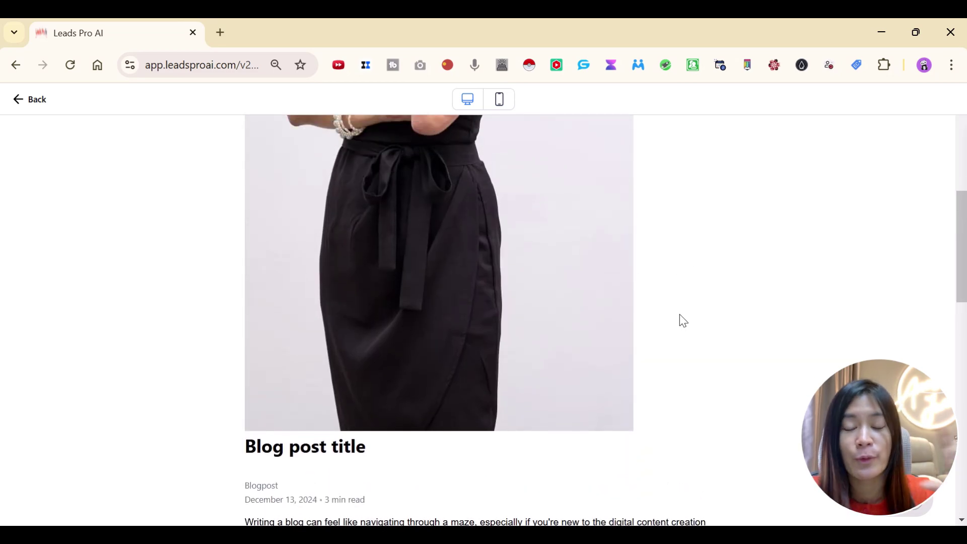
{"action": "scroll", "coordinate": [685, 317], "scroll_direction": "down", "scroll_amount": 7}
{"action": "scroll", "coordinate": [684, 317], "scroll_direction": "down", "scroll_amount": 7}
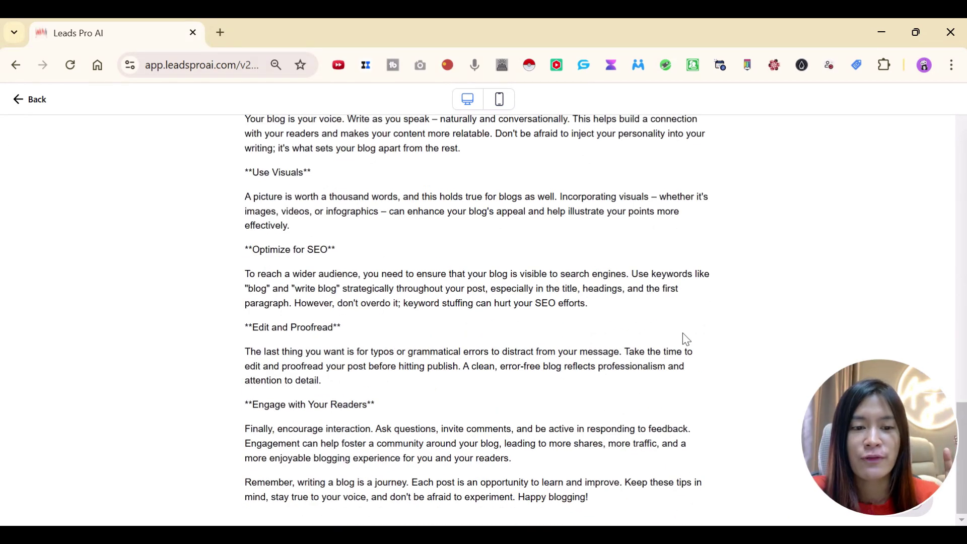
{"action": "scroll", "coordinate": [680, 317], "scroll_direction": "up", "scroll_amount": 20}
{"action": "left_click", "coordinate": [31, 100]}
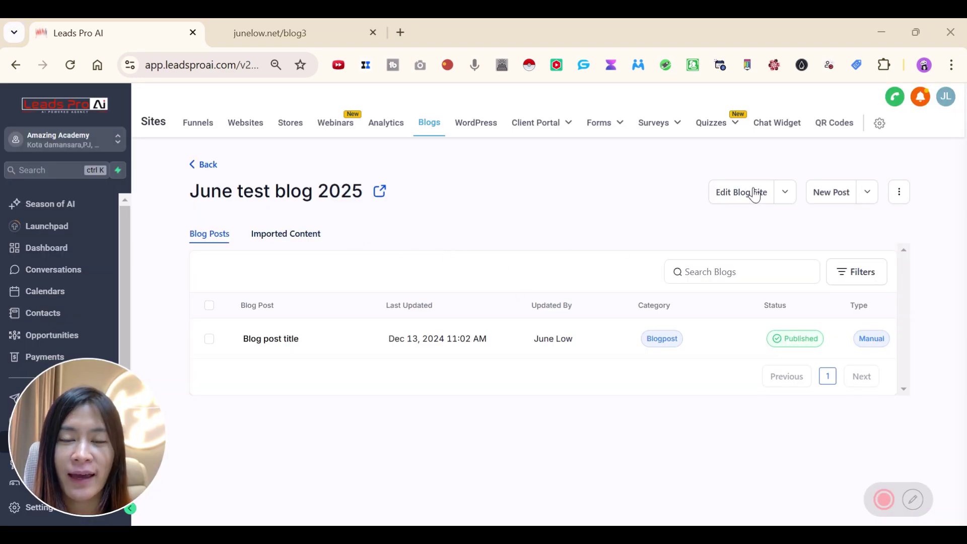
Open June test blog 2025 from the Blogs overview in the blog site editor
{"action": "left_click", "coordinate": [429, 126]}
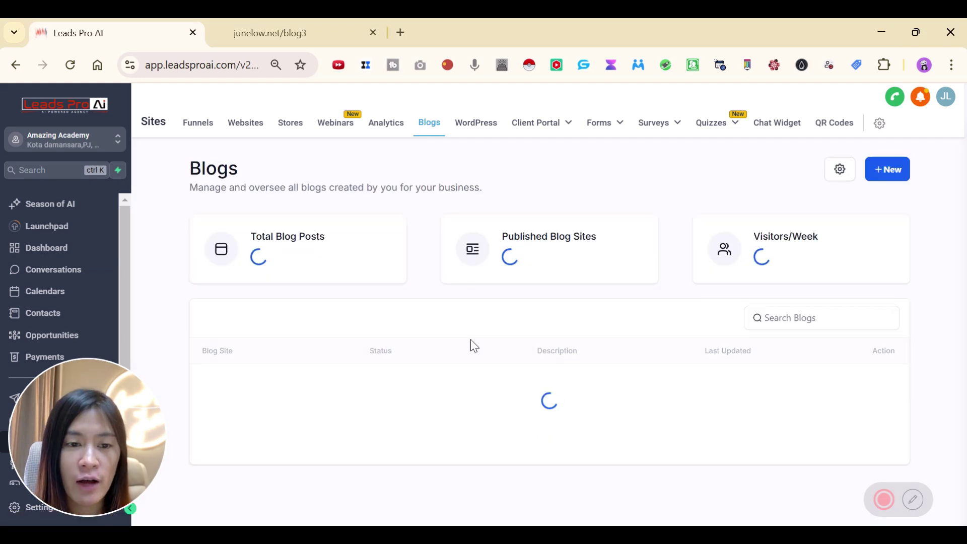
{"action": "scroll", "coordinate": [256, 447], "scroll_direction": "down", "scroll_amount": 1}
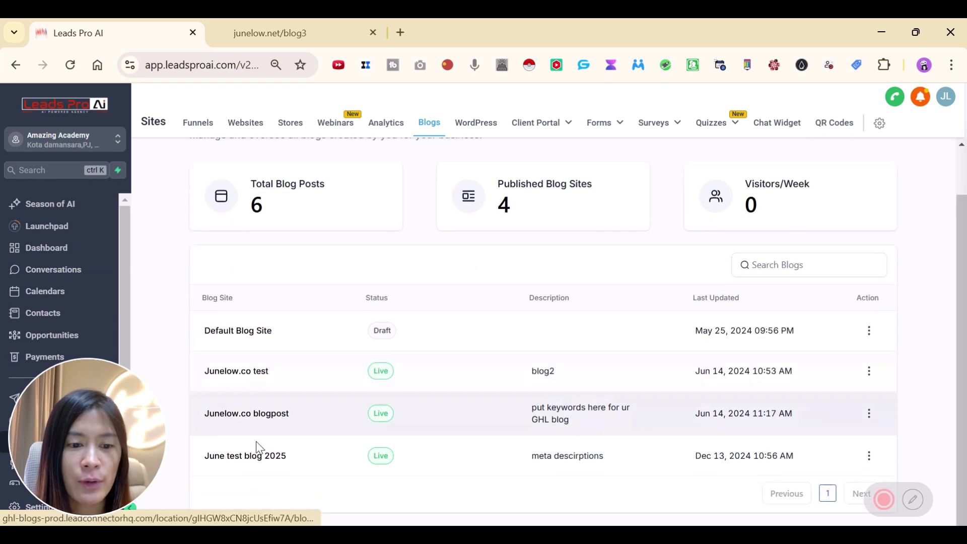
{"action": "left_click", "coordinate": [259, 456]}
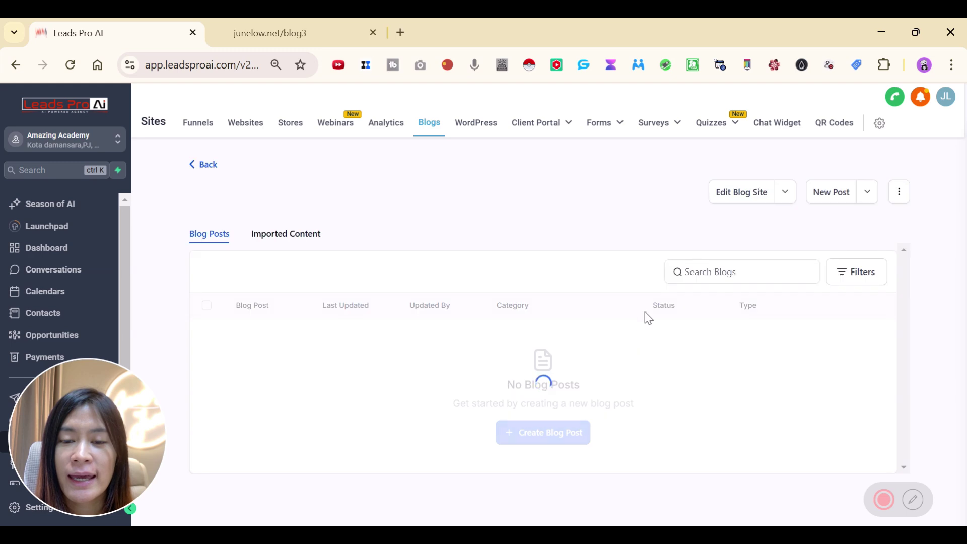
{"action": "left_click", "coordinate": [761, 196]}
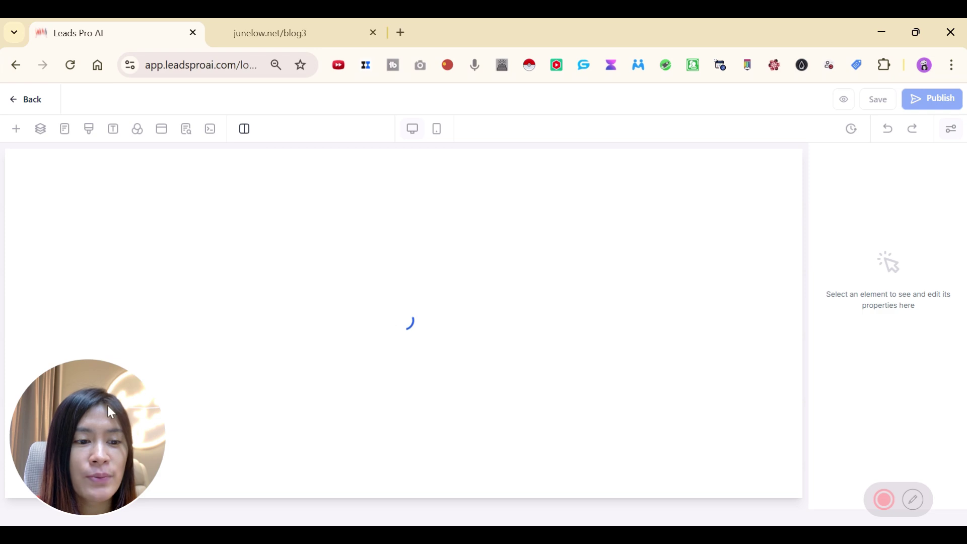
{"action": "left_click_drag", "start_coordinate": [98, 431], "coordinate": [625, 127]}
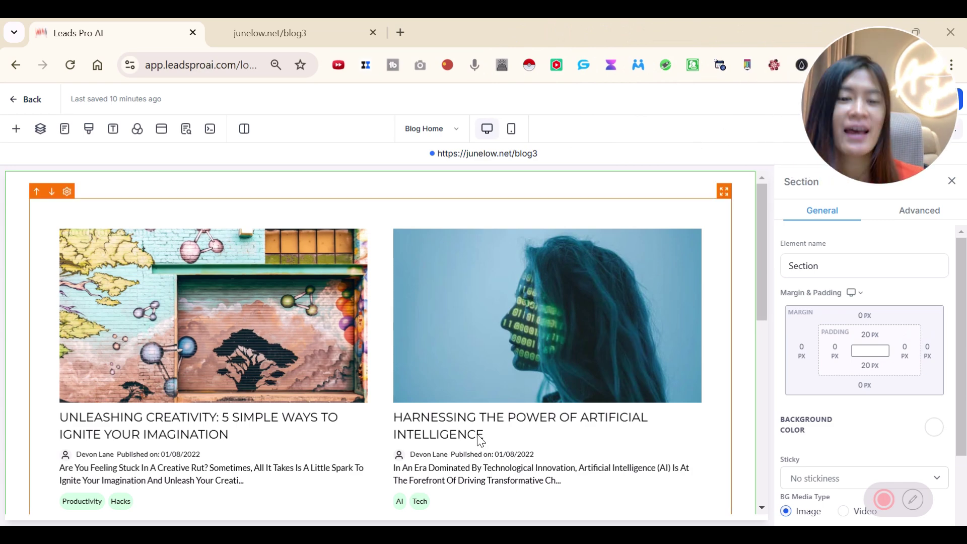
{"action": "scroll", "coordinate": [218, 320], "scroll_direction": "down", "scroll_amount": 7}
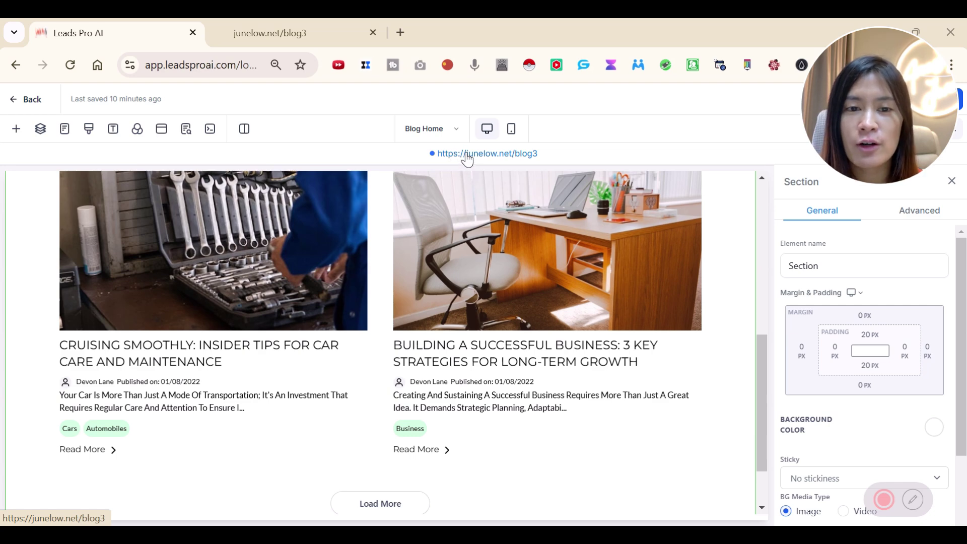
{"action": "scroll", "coordinate": [680, 360], "scroll_direction": "up", "scroll_amount": 7}
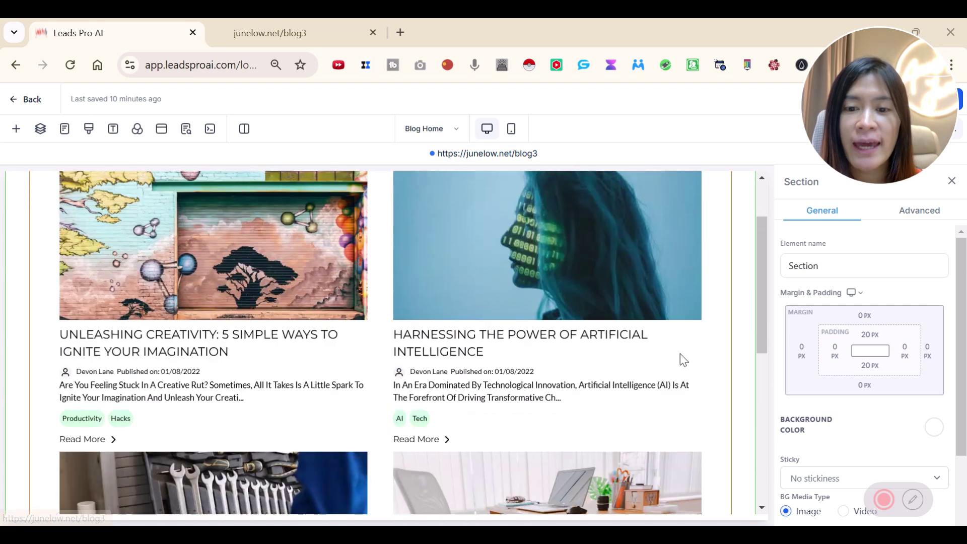
{"action": "scroll", "coordinate": [741, 327], "scroll_direction": "down", "scroll_amount": 8}
{"action": "scroll", "coordinate": [744, 365], "scroll_direction": "up", "scroll_amount": 8}
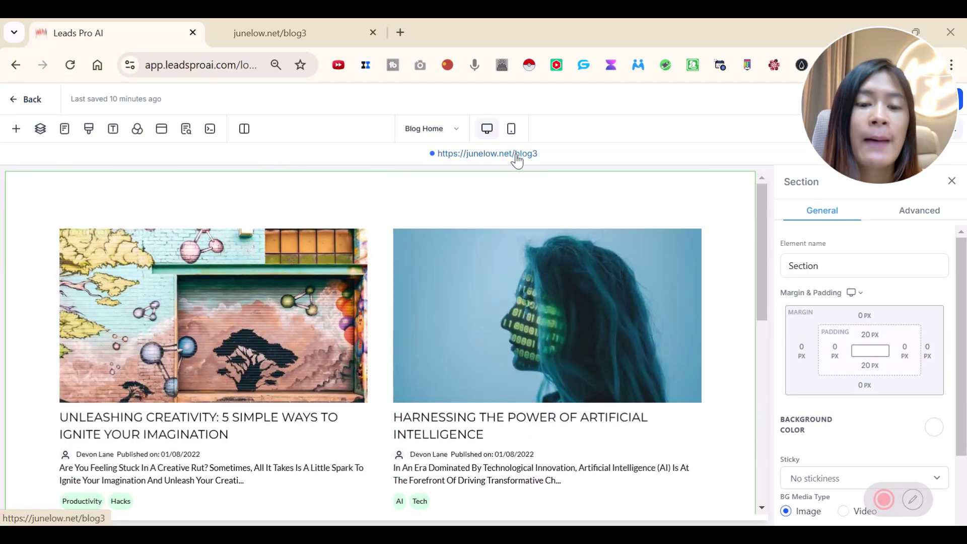
{"action": "scroll", "coordinate": [844, 379], "scroll_direction": "down", "scroll_amount": 2}
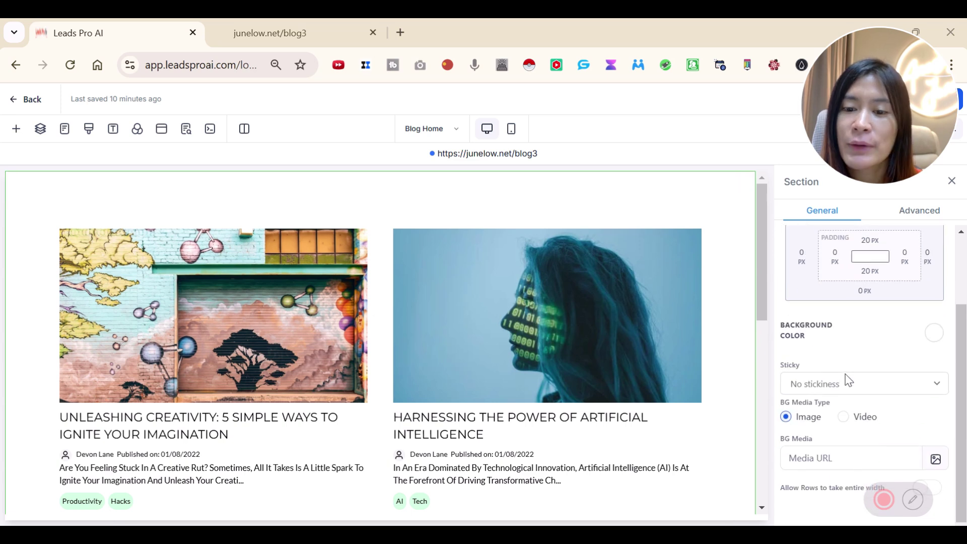
{"action": "scroll", "coordinate": [871, 370], "scroll_direction": "up", "scroll_amount": 2}
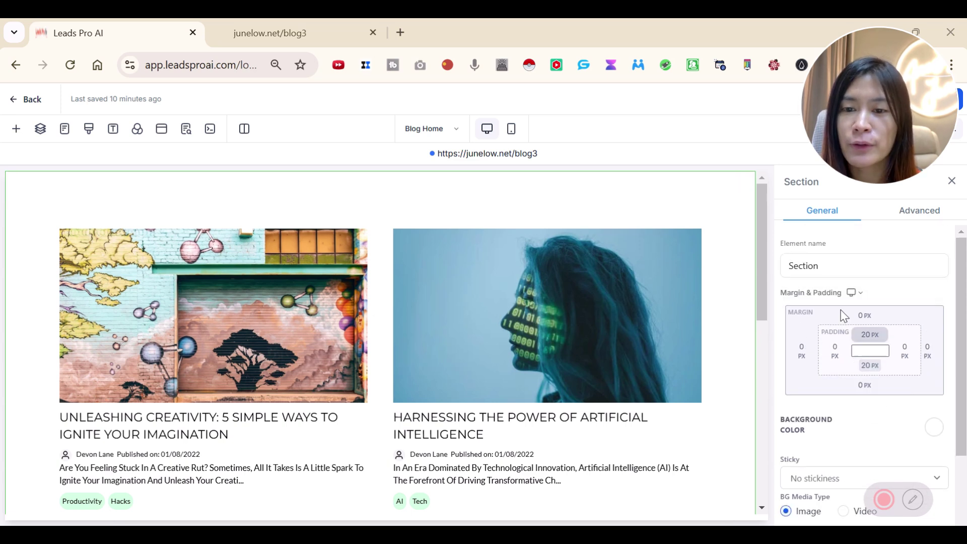
{"action": "left_click", "coordinate": [822, 266]}
Select the Blog Home's Blog Posts element and set its Blog Type to Compact
{"action": "scroll", "coordinate": [882, 398], "scroll_direction": "down", "scroll_amount": 2}
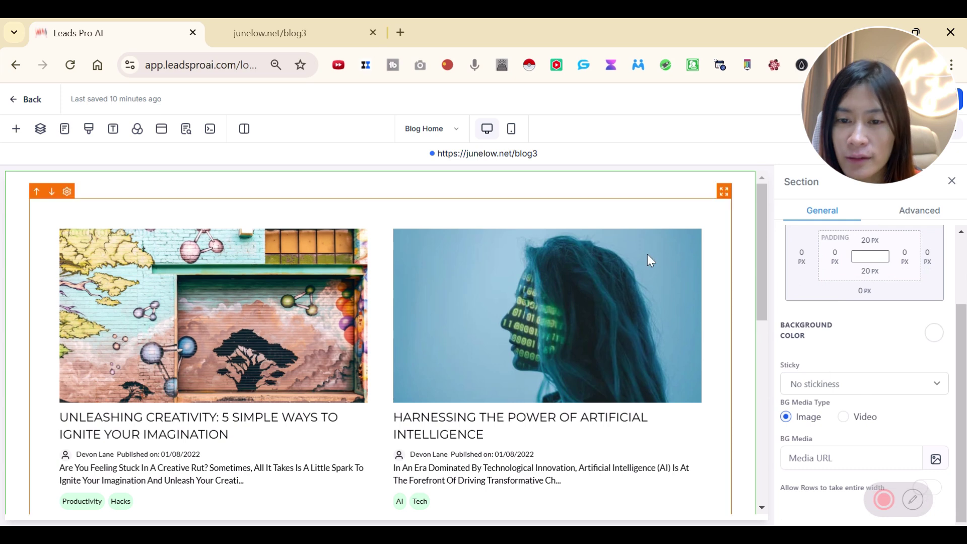
{"action": "left_click", "coordinate": [511, 252]}
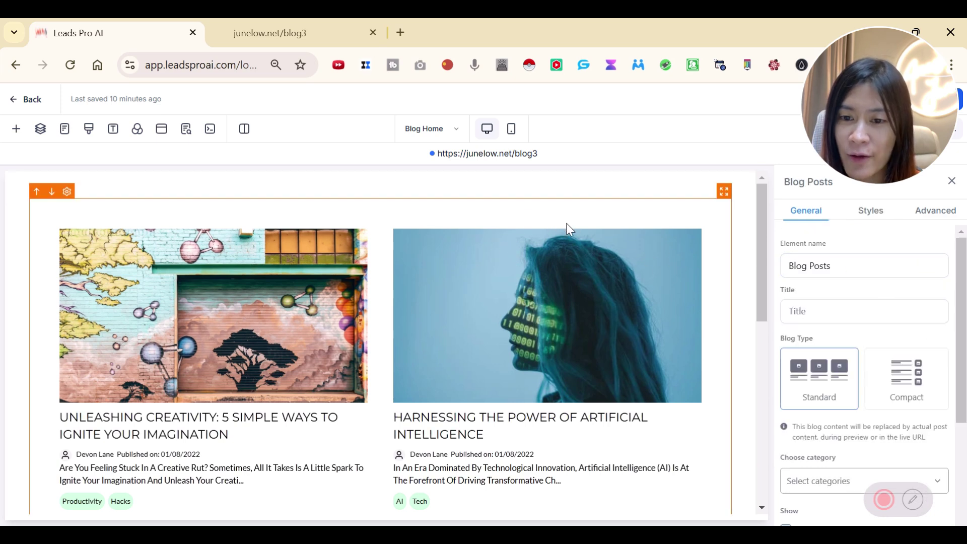
{"action": "left_click", "coordinate": [896, 392]}
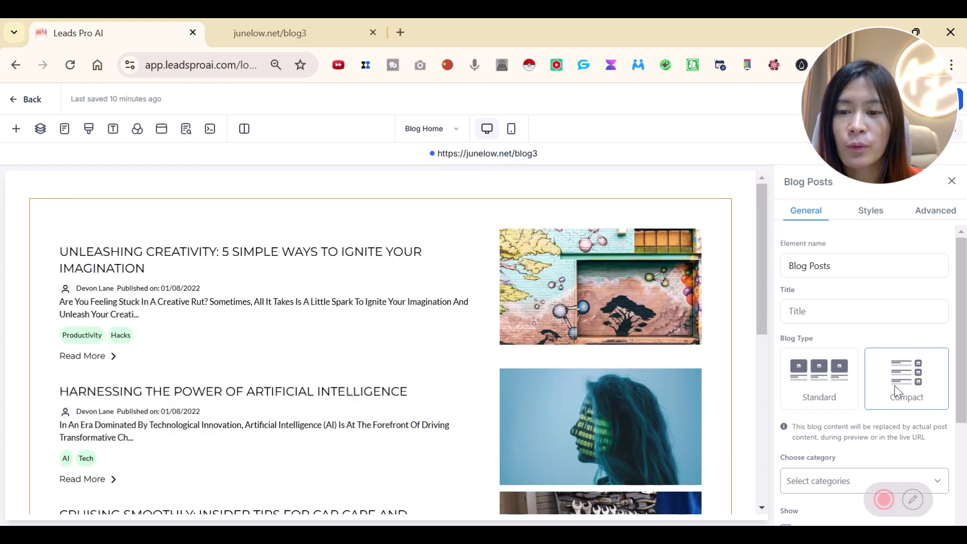
{"action": "left_click", "coordinate": [830, 384]}
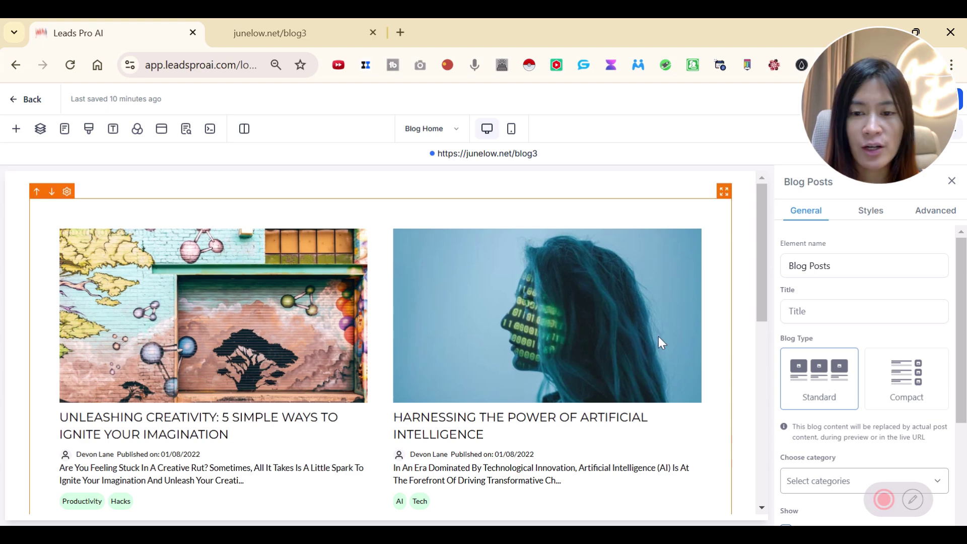
{"action": "left_click", "coordinate": [896, 382]}
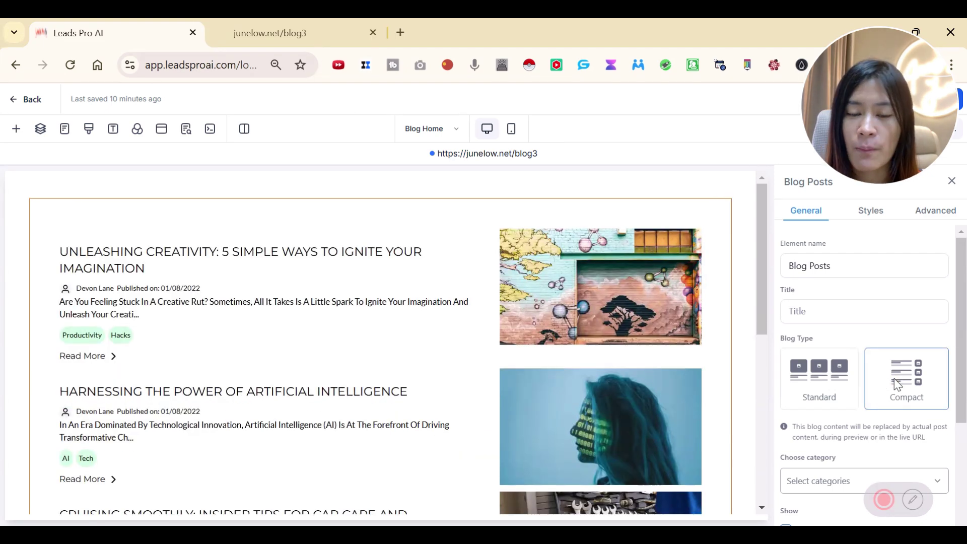
{"action": "scroll", "coordinate": [895, 381], "scroll_direction": "down", "scroll_amount": 2}
{"action": "left_click", "coordinate": [885, 414]}
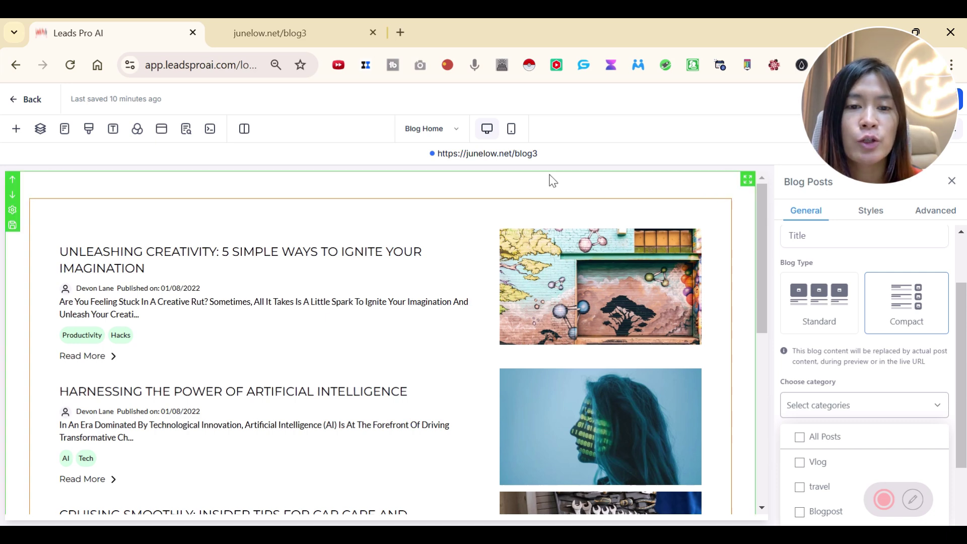
Try the Vlog, travel, Blogpost and All Posts categories, leaving no category filter selected
{"action": "left_click", "coordinate": [801, 462]}
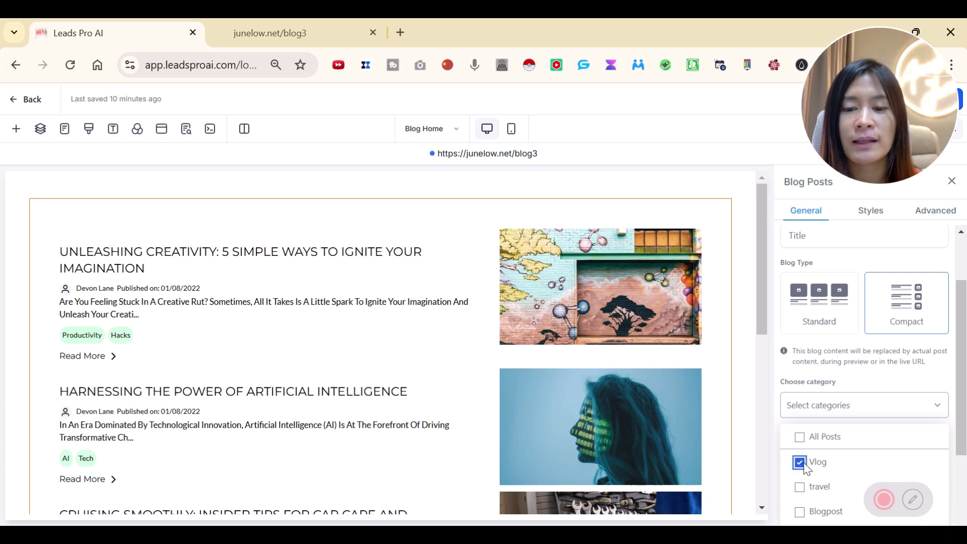
{"action": "left_click", "coordinate": [803, 463]}
{"action": "left_click", "coordinate": [805, 489]}
{"action": "left_click", "coordinate": [801, 513]}
{"action": "left_click", "coordinate": [801, 488]}
{"action": "left_click", "coordinate": [800, 438]}
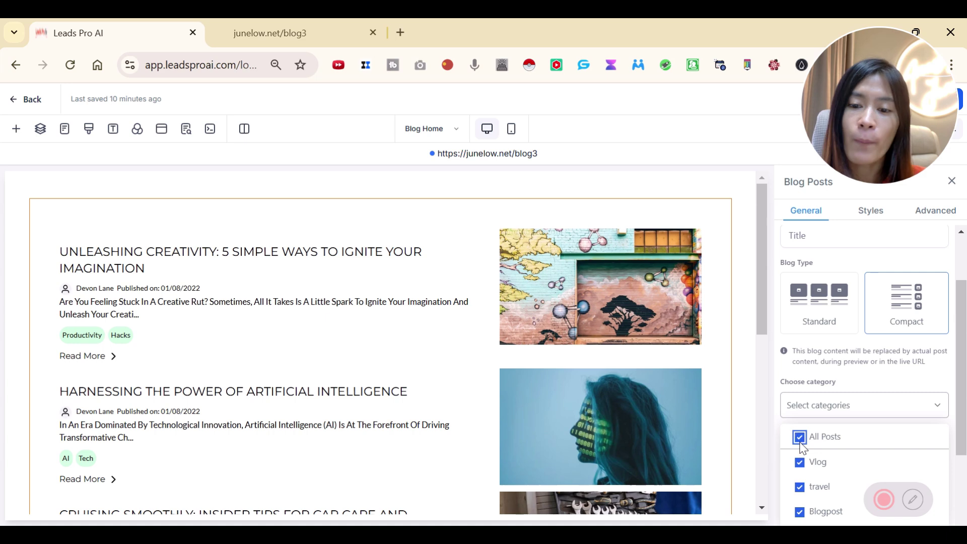
{"action": "left_click", "coordinate": [801, 439]}
{"action": "left_click", "coordinate": [830, 422]}
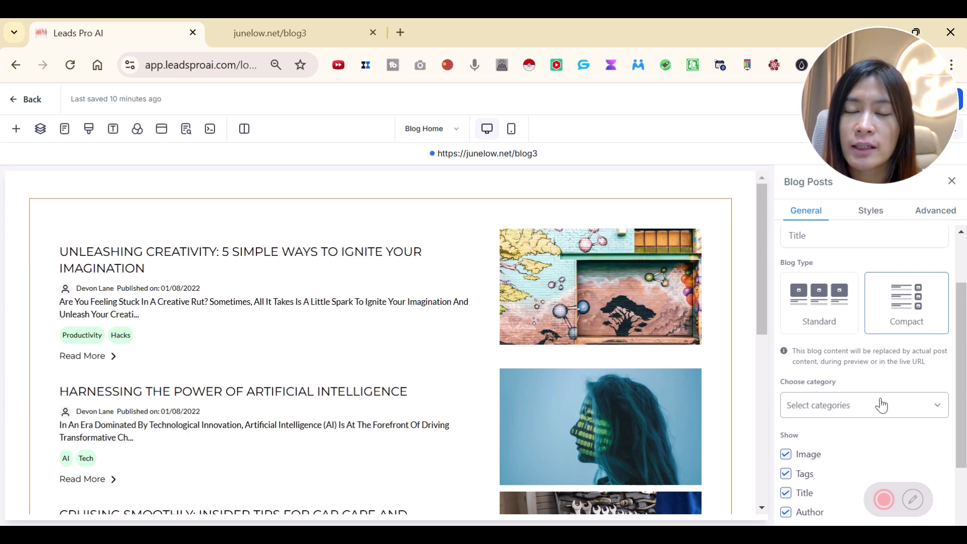
{"action": "scroll", "coordinate": [856, 444], "scroll_direction": "down", "scroll_amount": 2}
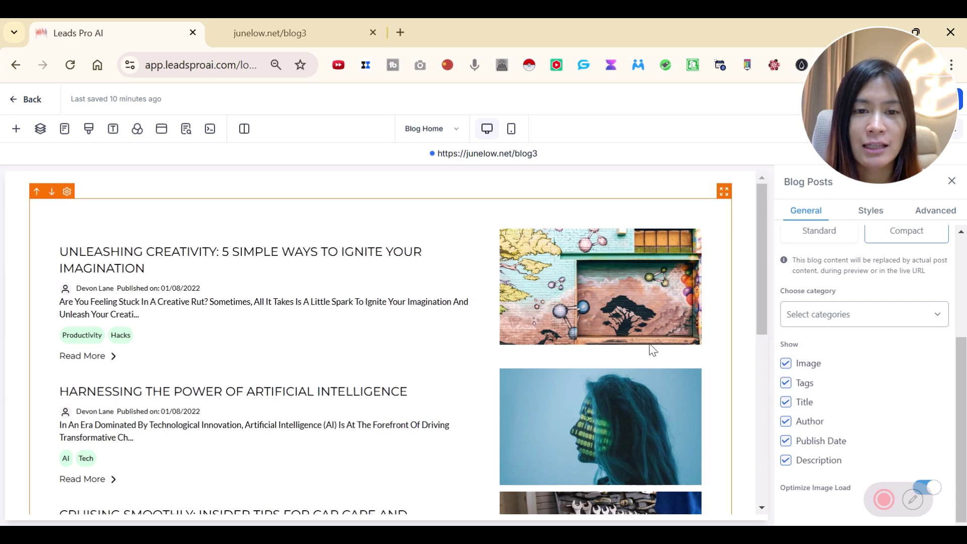
Toggle Image, Title, Author and Publish Date off and back on, keeping all shown
{"action": "left_click", "coordinate": [787, 363]}
{"action": "left_click", "coordinate": [786, 364]}
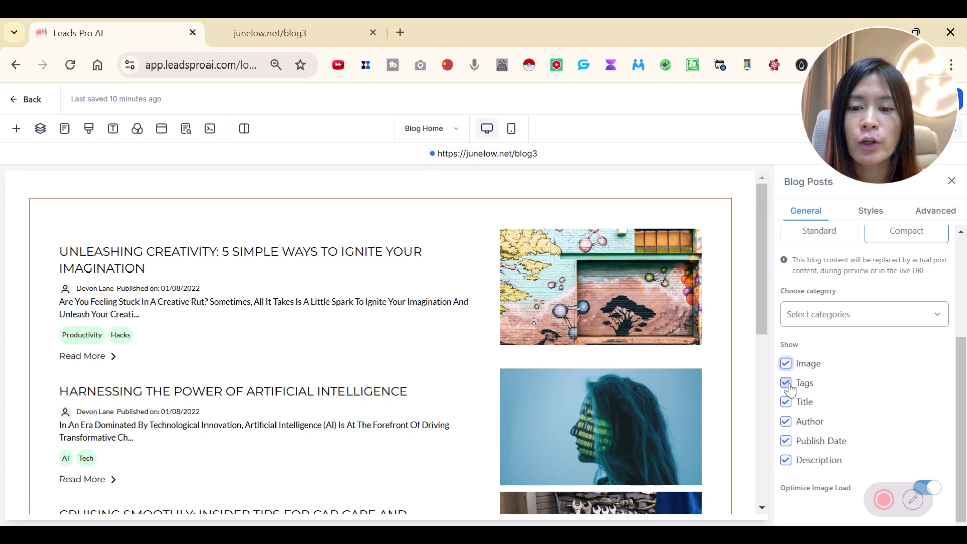
{"action": "left_click", "coordinate": [787, 403]}
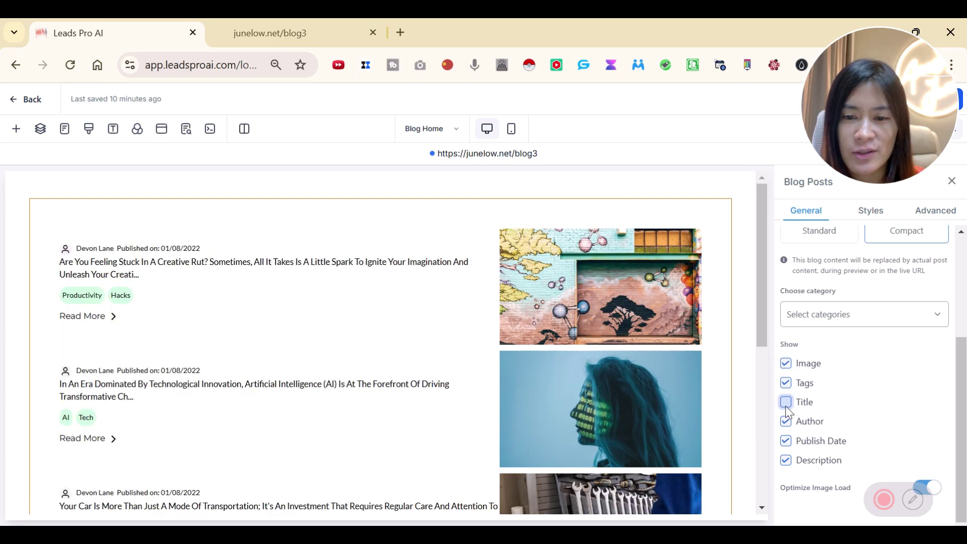
{"action": "left_click", "coordinate": [787, 403]}
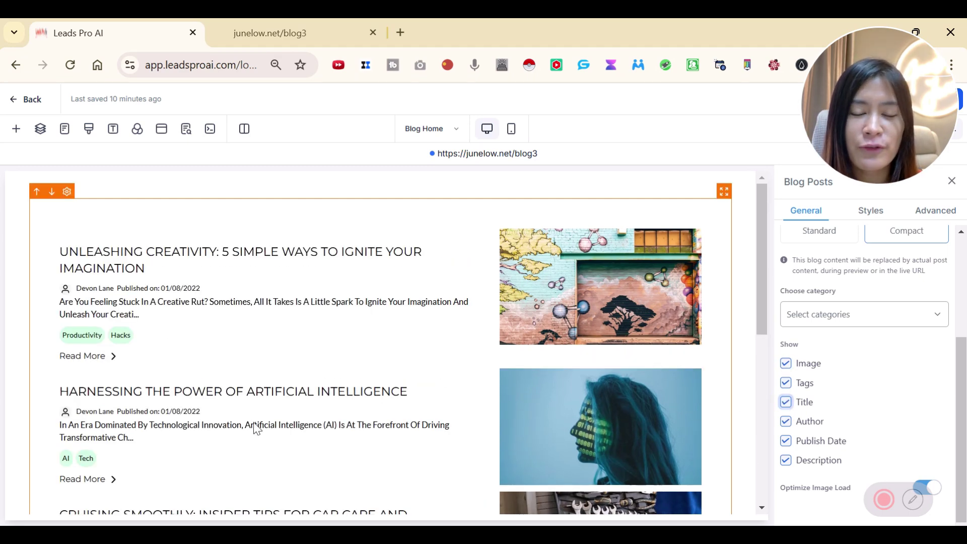
{"action": "left_click", "coordinate": [786, 422]}
{"action": "left_click", "coordinate": [787, 442]}
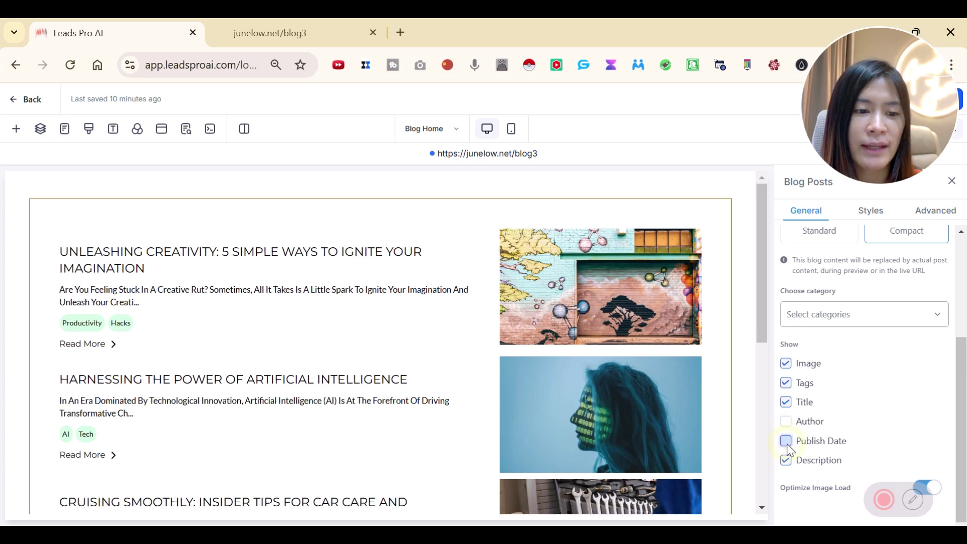
{"action": "left_click", "coordinate": [786, 441]}
{"action": "left_click", "coordinate": [786, 421]}
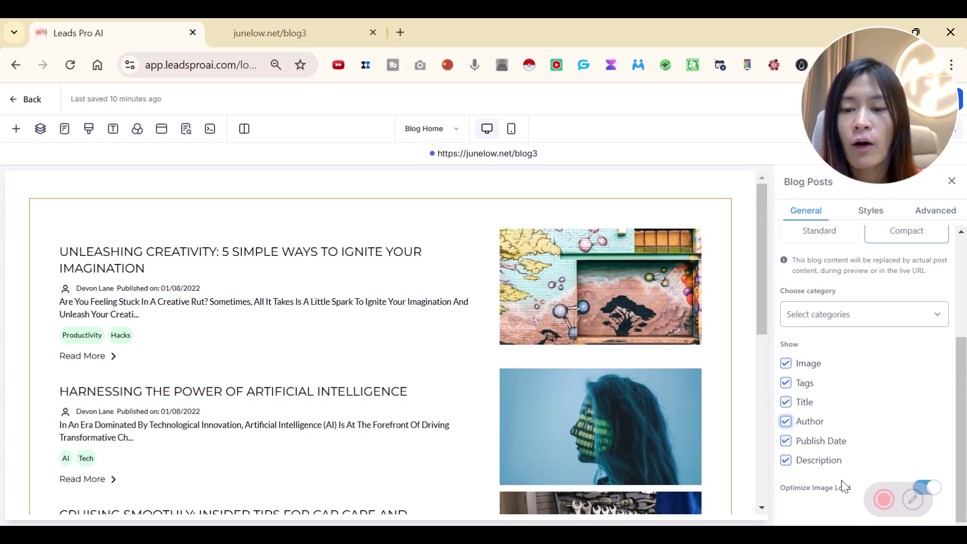
Switch the Blog Type back to the Standard two-column grid
{"action": "scroll", "coordinate": [834, 486], "scroll_direction": "up", "scroll_amount": 3}
{"action": "left_click", "coordinate": [832, 385]}
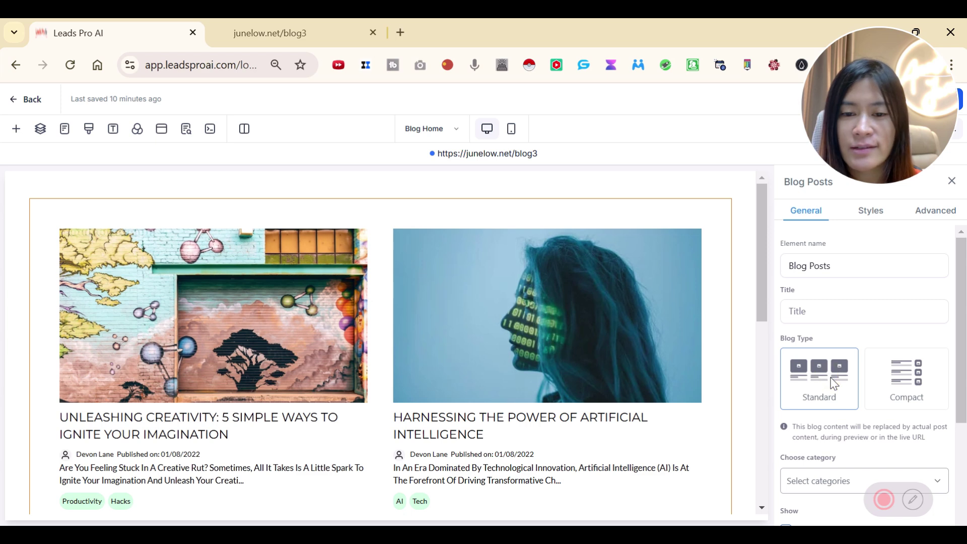
{"action": "scroll", "coordinate": [855, 424], "scroll_direction": "down", "scroll_amount": 3}
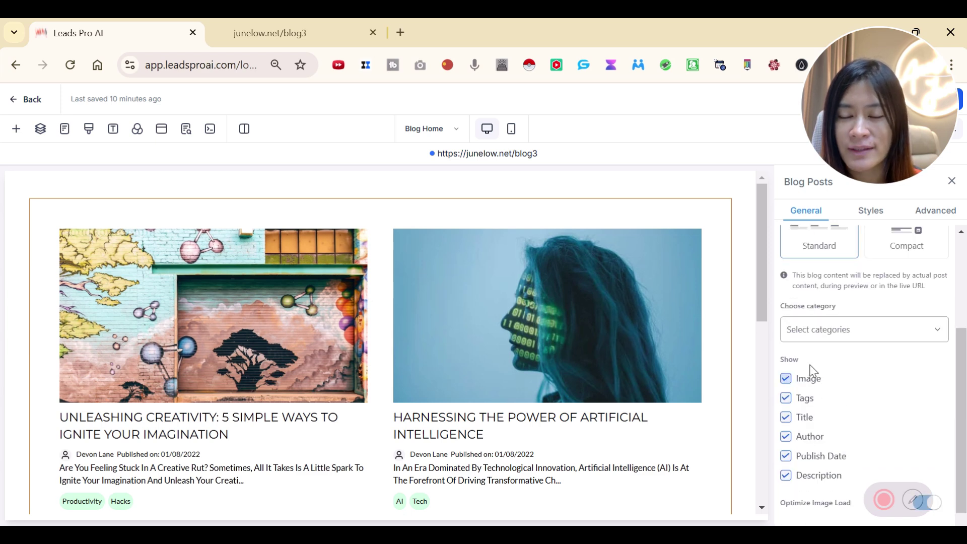
{"action": "scroll", "coordinate": [831, 347], "scroll_direction": "up", "scroll_amount": 3}
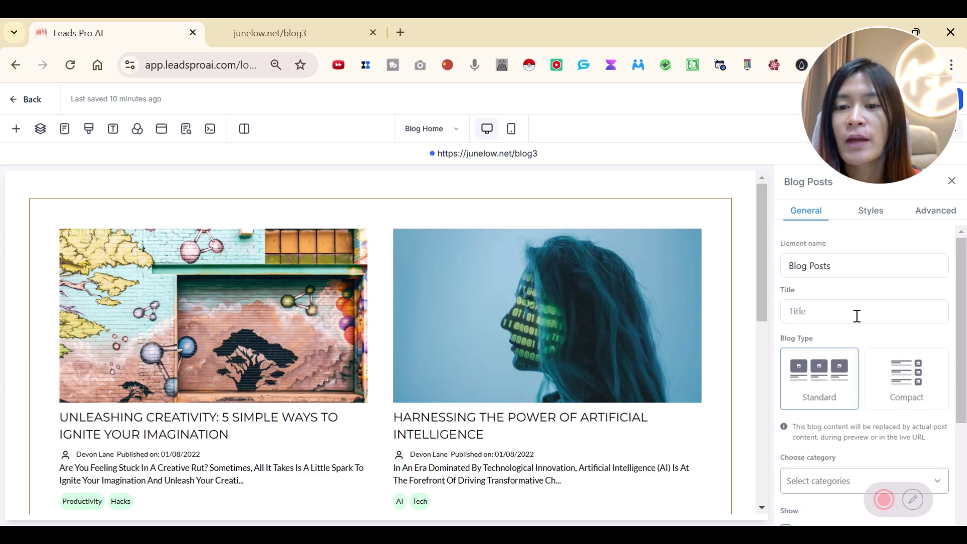
Set the post card background colour in Styles to #FCFBFBFF
{"action": "left_click", "coordinate": [875, 220]}
{"action": "scroll", "coordinate": [907, 350], "scroll_direction": "down", "scroll_amount": 3}
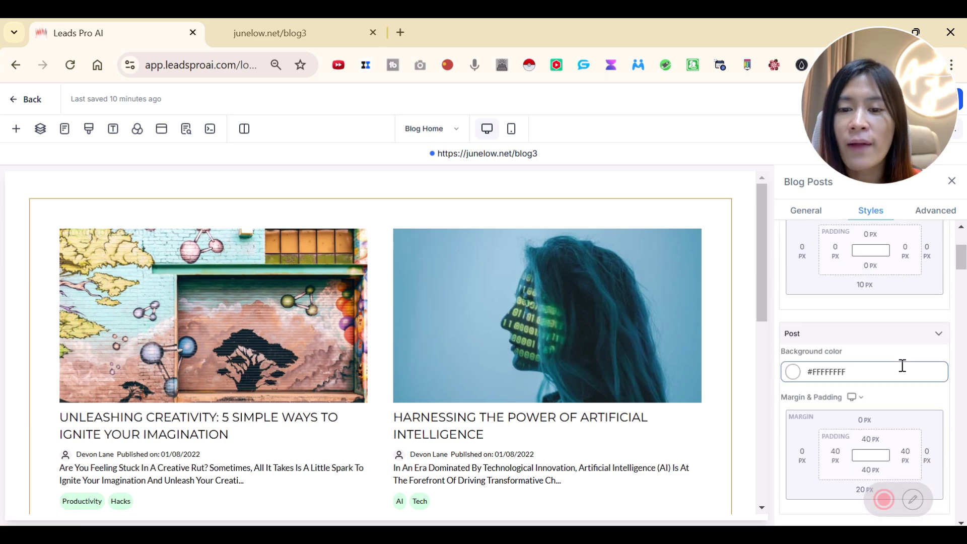
{"action": "scroll", "coordinate": [901, 367], "scroll_direction": "down", "scroll_amount": 2}
{"action": "left_click", "coordinate": [794, 298]}
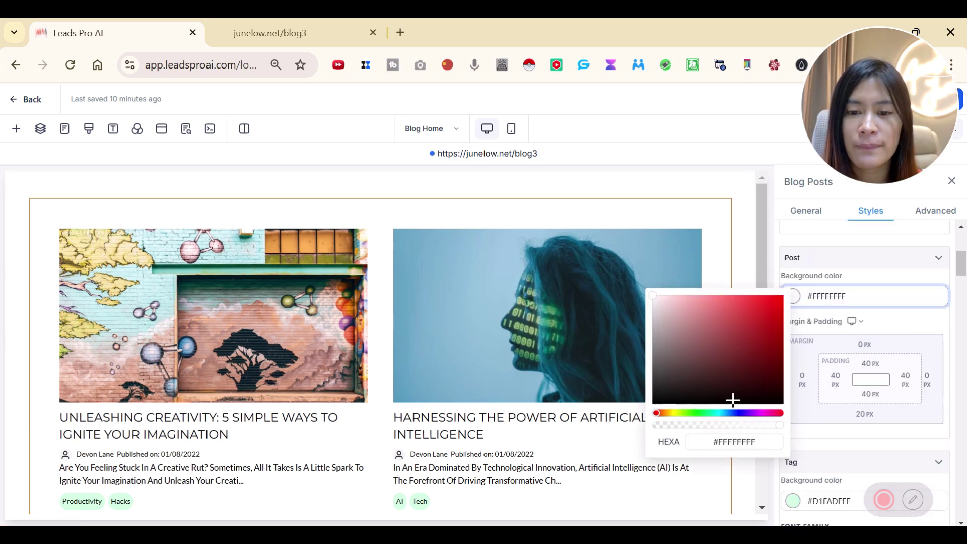
{"action": "left_click", "coordinate": [749, 313]}
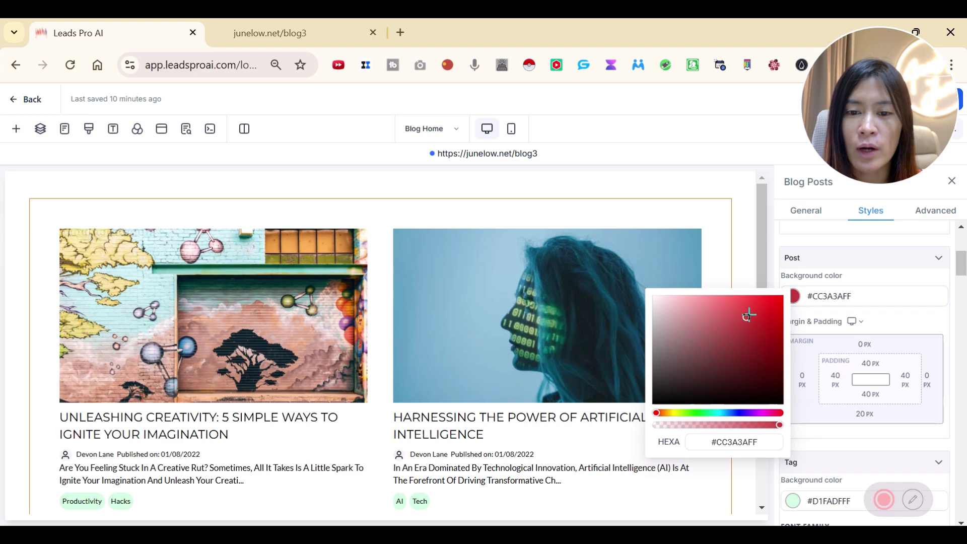
{"action": "left_click", "coordinate": [694, 367]}
{"action": "left_click", "coordinate": [678, 395]}
{"action": "left_click", "coordinate": [663, 304]}
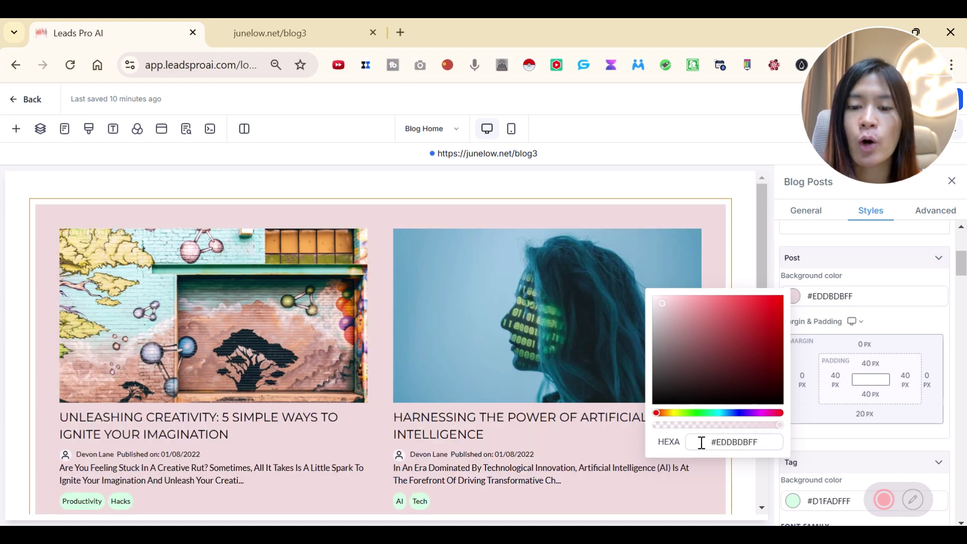
{"action": "left_click_drag", "start_coordinate": [663, 305], "coordinate": [653, 296]}
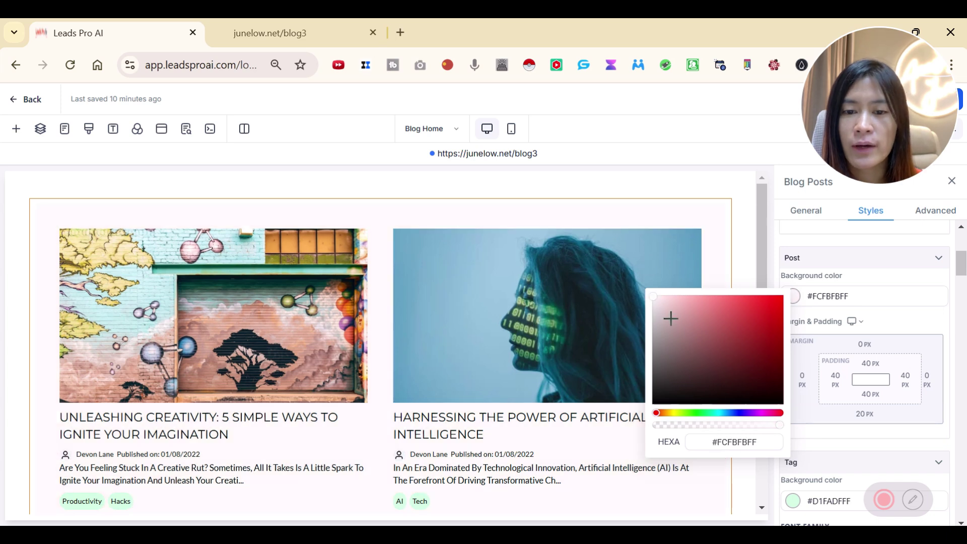
{"action": "left_click", "coordinate": [901, 322]}
Review the tag font size and title font settings (20/500) without changing them
{"action": "scroll", "coordinate": [896, 425], "scroll_direction": "down", "scroll_amount": 3}
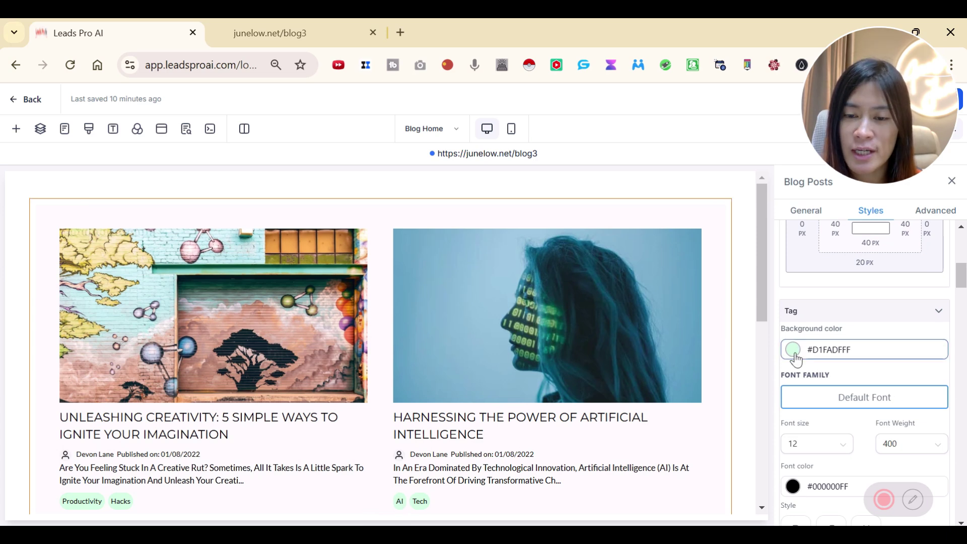
{"action": "scroll", "coordinate": [795, 359], "scroll_direction": "down", "scroll_amount": 3}
{"action": "left_click", "coordinate": [828, 297]}
{"action": "left_click", "coordinate": [917, 334]}
{"action": "scroll", "coordinate": [917, 379], "scroll_direction": "down", "scroll_amount": 5}
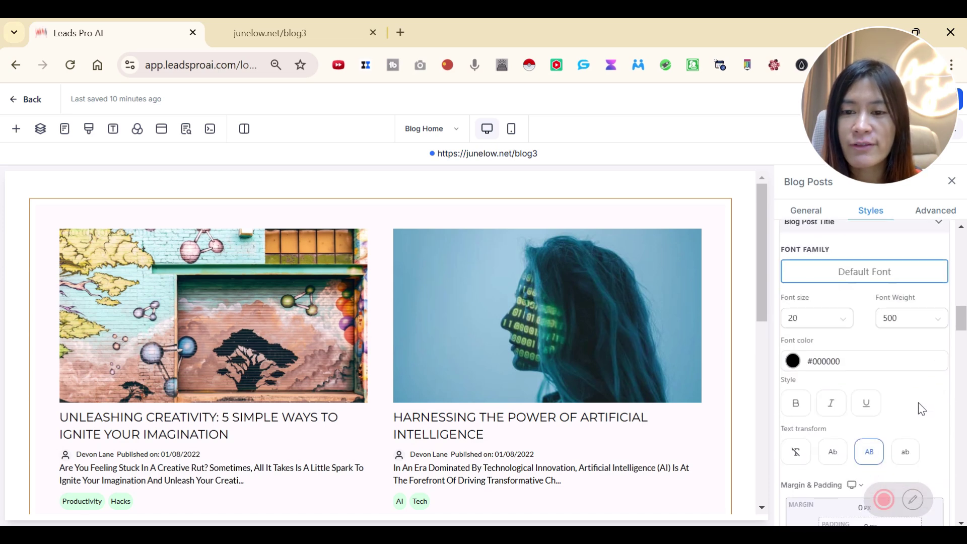
{"action": "scroll", "coordinate": [877, 425], "scroll_direction": "down", "scroll_amount": 8}
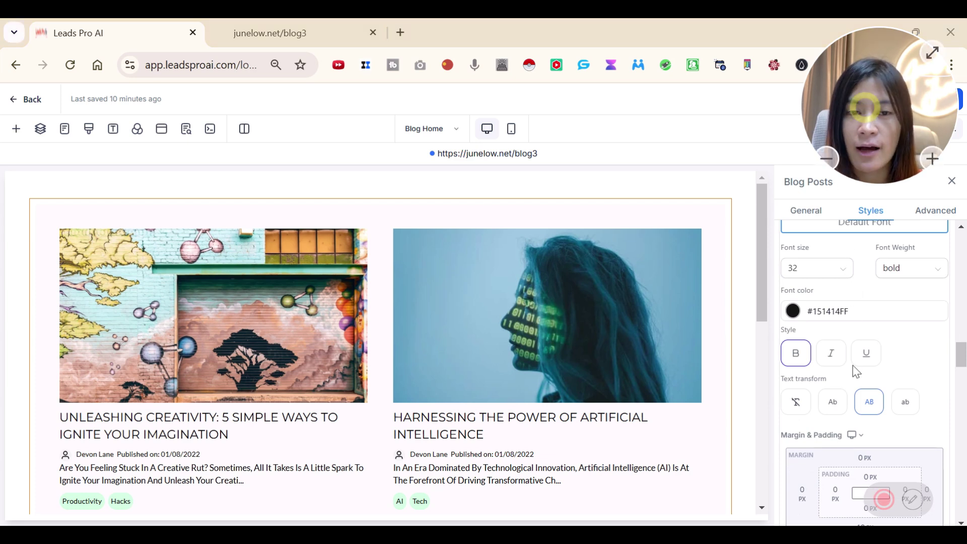
Preview the Blog Home page in Mobile Mode, scrolling through the posts
{"action": "left_click", "coordinate": [510, 135]}
{"action": "scroll", "coordinate": [473, 324], "scroll_direction": "down", "scroll_amount": 10}
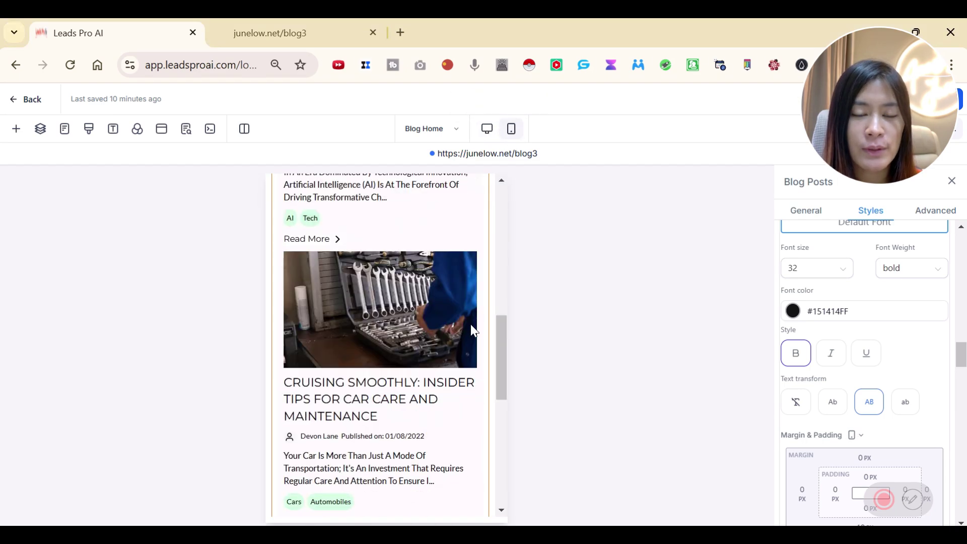
{"action": "scroll", "coordinate": [475, 314], "scroll_direction": "up", "scroll_amount": 10}
{"action": "scroll", "coordinate": [406, 376], "scroll_direction": "down", "scroll_amount": 3}
{"action": "scroll", "coordinate": [406, 376], "scroll_direction": "down", "scroll_amount": 2}
{"action": "scroll", "coordinate": [496, 364], "scroll_direction": "up", "scroll_amount": 5}
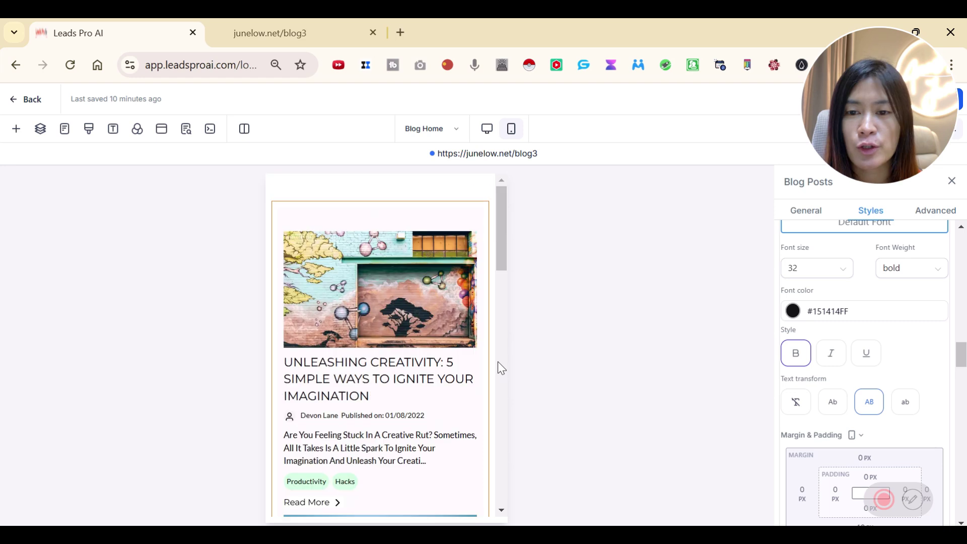
Show the Layers panel, then the Pages panel, and pick the Blog Post page
{"action": "left_click", "coordinate": [42, 137]}
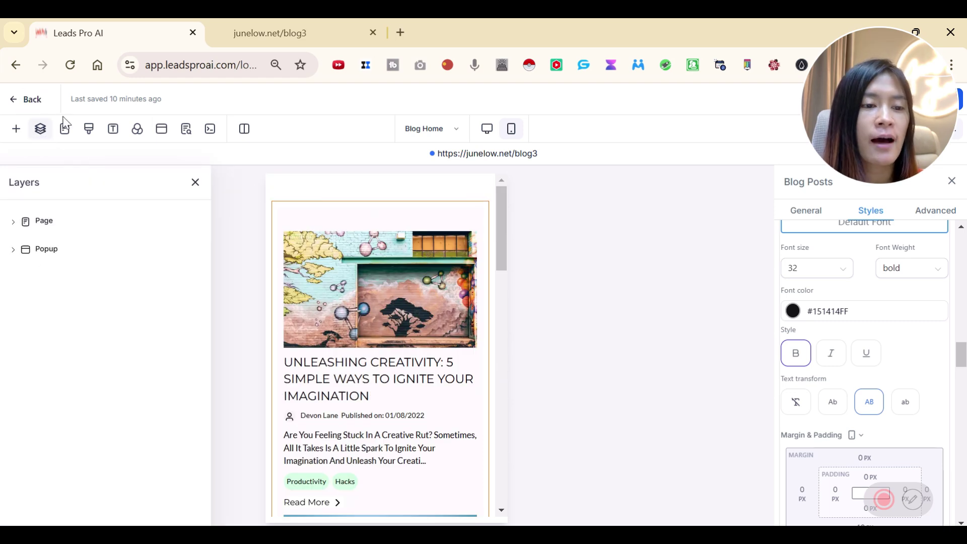
{"action": "left_click", "coordinate": [69, 135]}
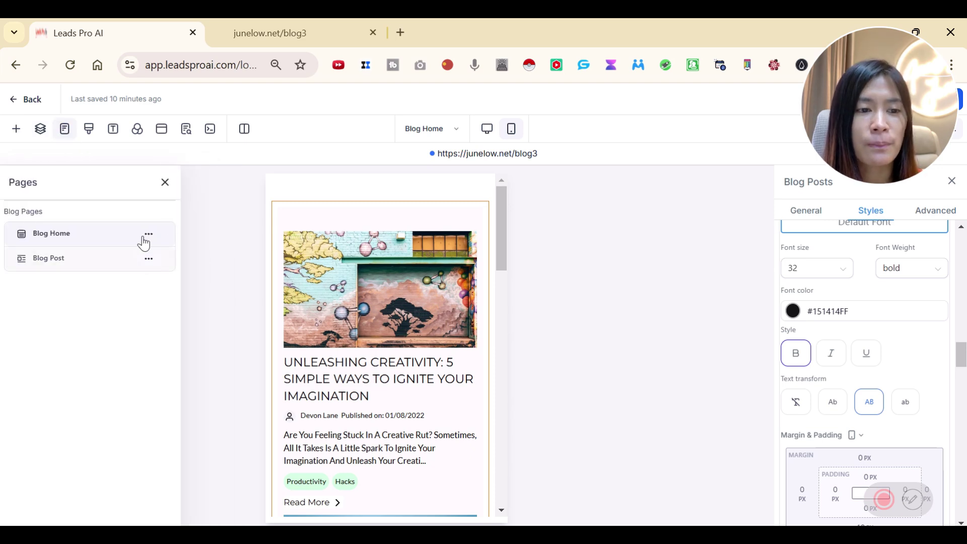
{"action": "left_click", "coordinate": [126, 266]}
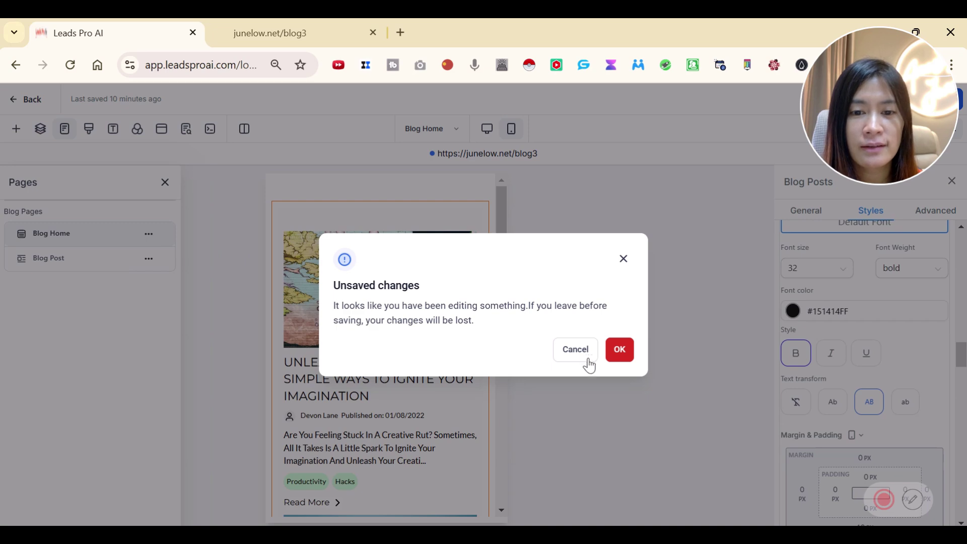
Discard the unsaved Blog Home edits and load Blog Home from the Pages list
{"action": "left_click", "coordinate": [621, 352]}
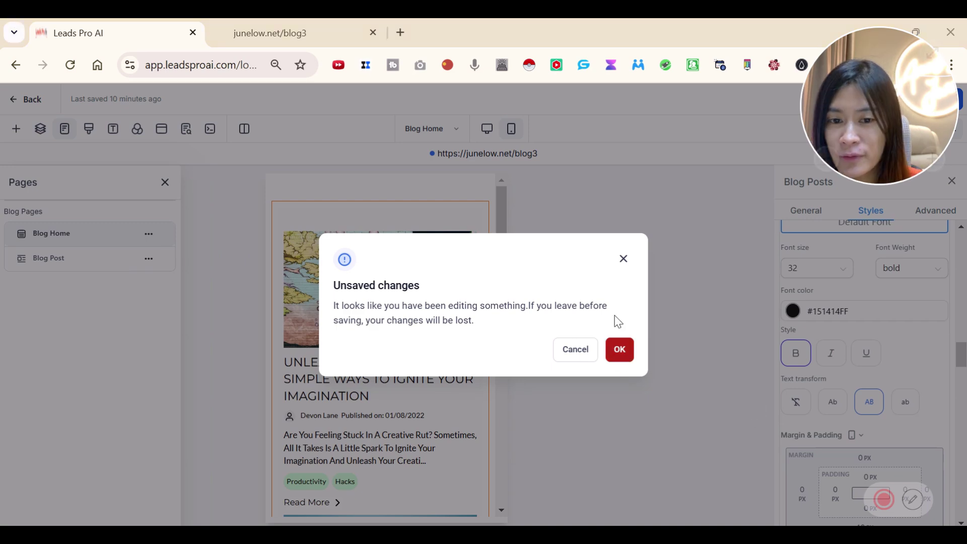
{"action": "left_click", "coordinate": [619, 349]}
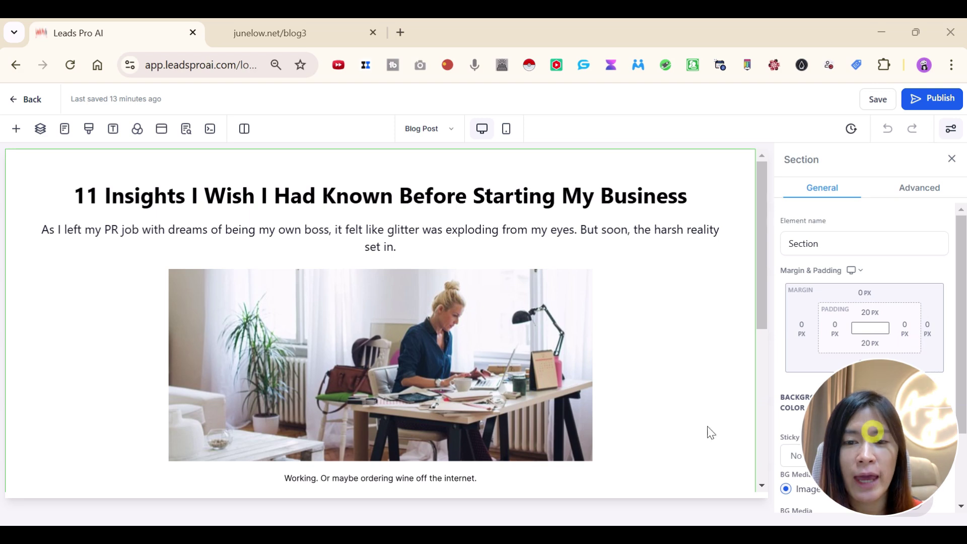
{"action": "left_click", "coordinate": [63, 132]}
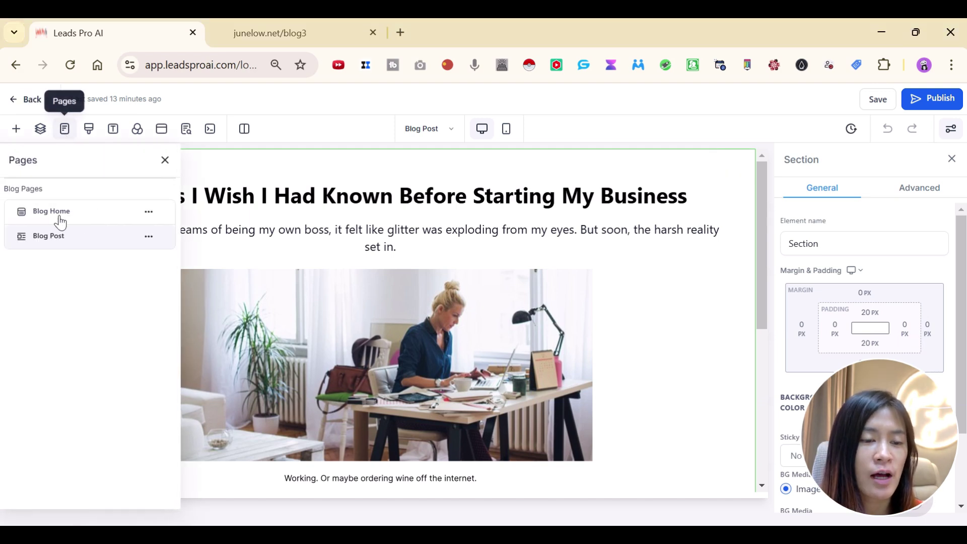
{"action": "left_click", "coordinate": [61, 221]}
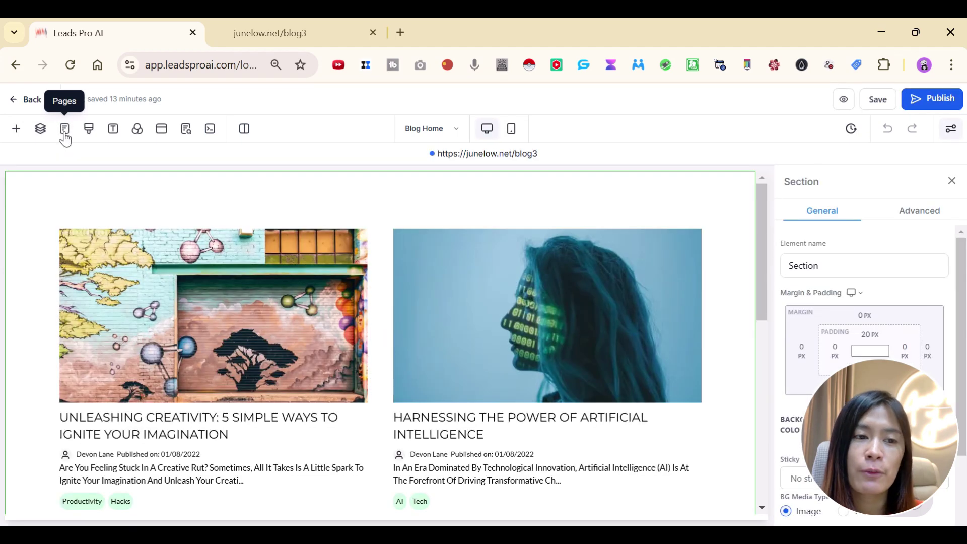
Switch to the Blog Post page from the Pages list
{"action": "left_click", "coordinate": [65, 132]}
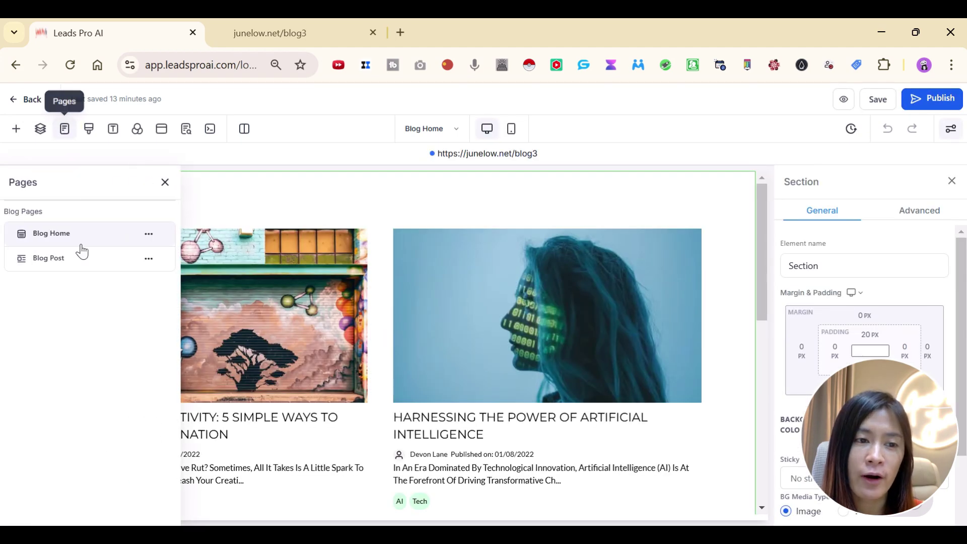
{"action": "left_click", "coordinate": [69, 266]}
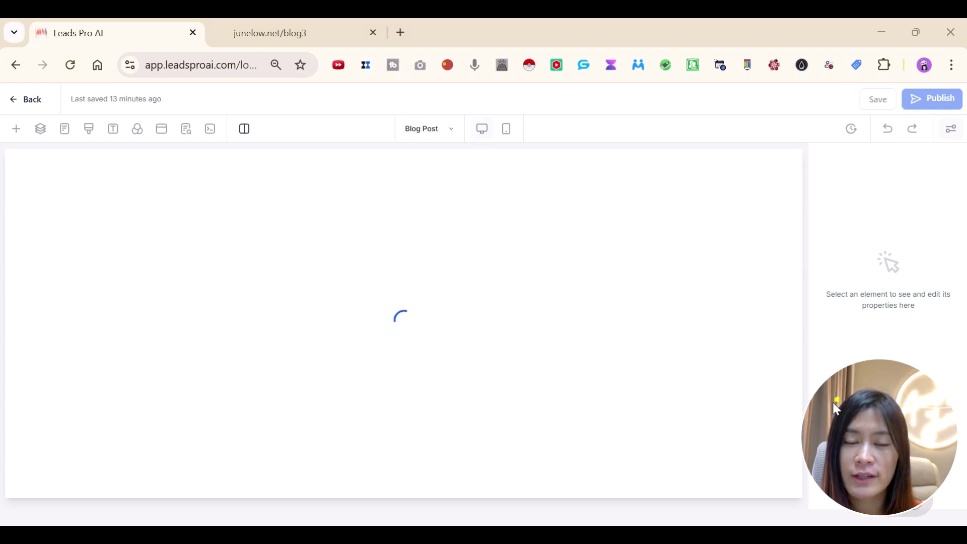
{"action": "mouse_move", "coordinate": [878, 438]}
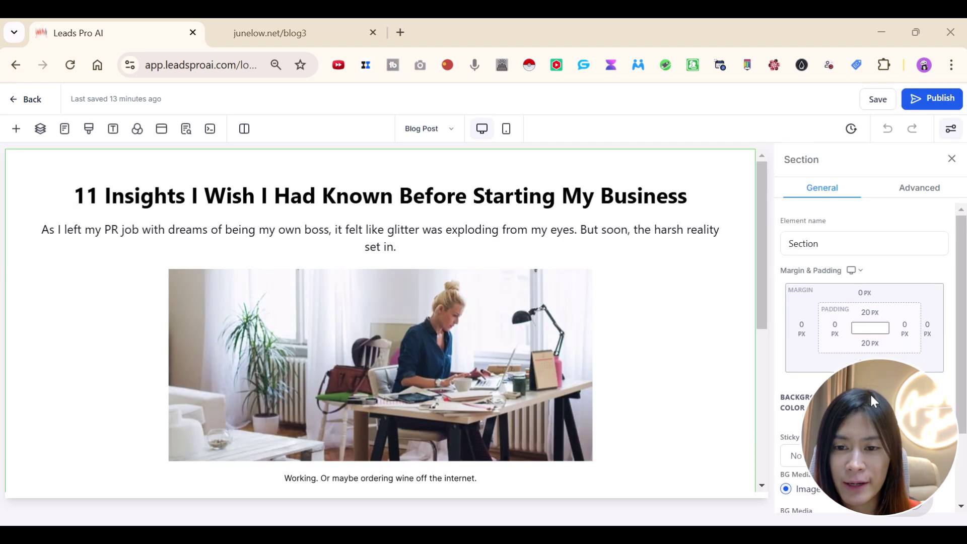
Select the Blog Content block and toggle the author Photo off and back on
{"action": "left_click", "coordinate": [563, 194]}
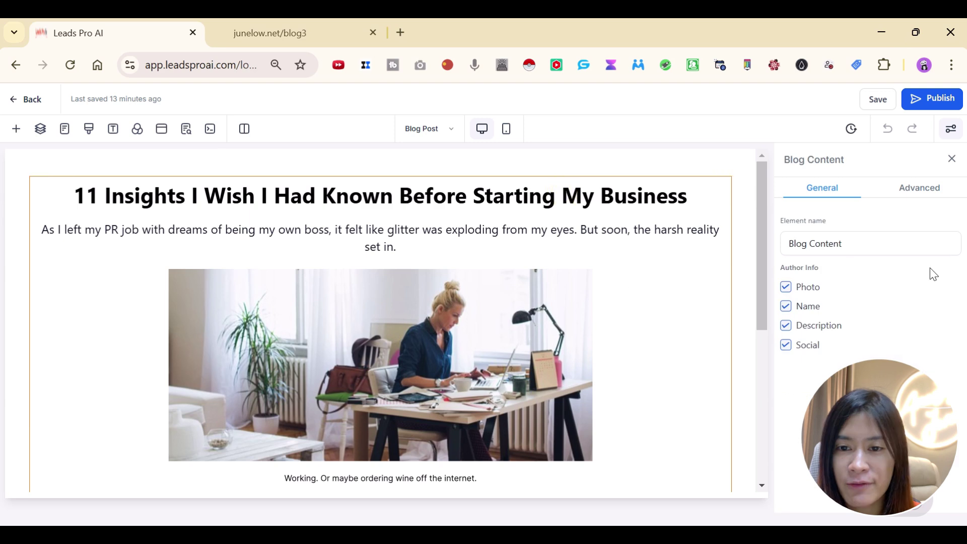
{"action": "left_click", "coordinate": [794, 290]}
{"action": "left_click", "coordinate": [786, 288]}
{"action": "left_click", "coordinate": [848, 243]}
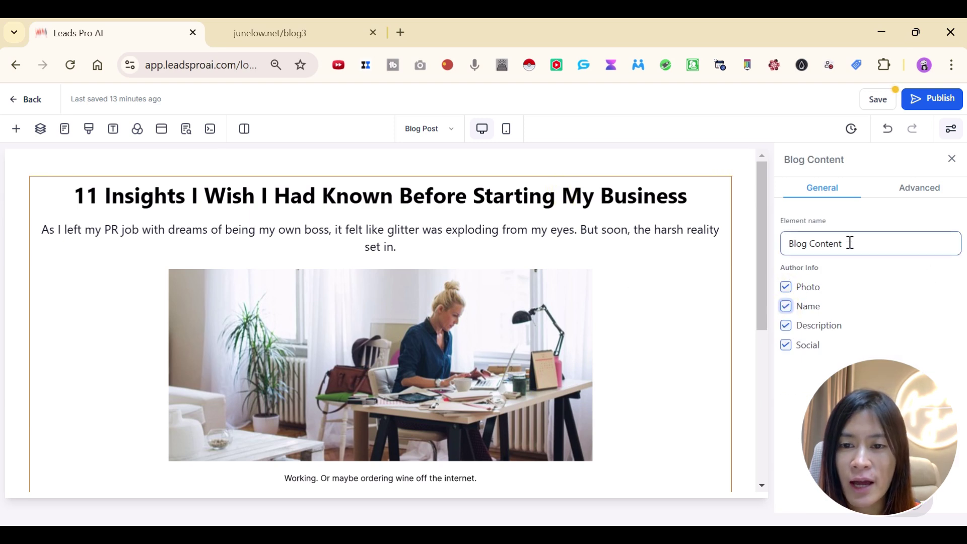
Review the Blog Content block's Advanced spacing and visibility settings, with 10 px padding
{"action": "left_click", "coordinate": [917, 195]}
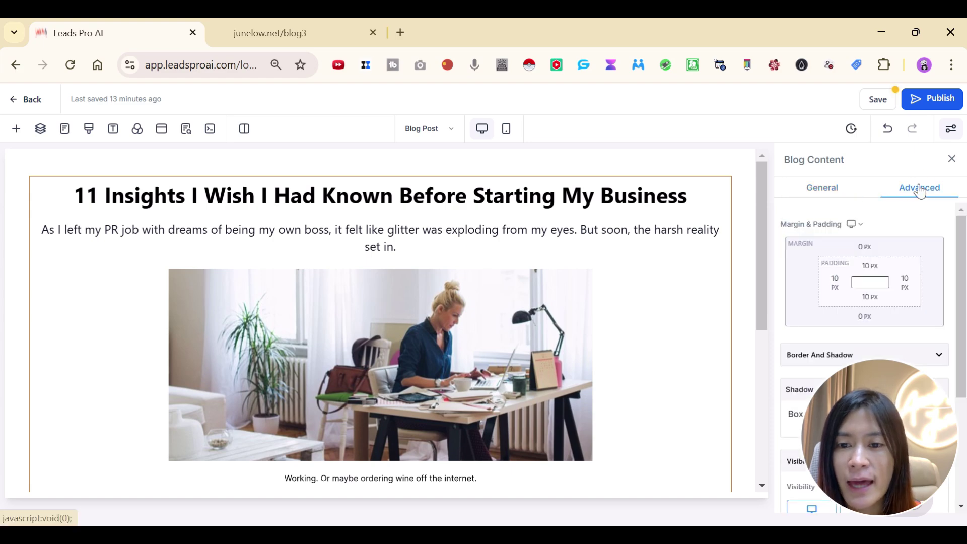
{"action": "scroll", "coordinate": [509, 391], "scroll_direction": "down", "scroll_amount": 6}
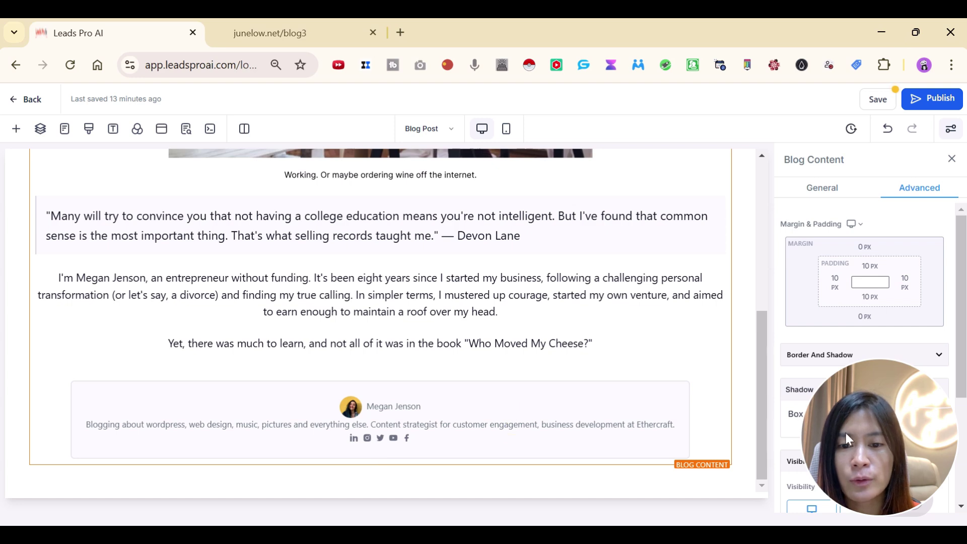
{"action": "scroll", "coordinate": [887, 310], "scroll_direction": "down", "scroll_amount": 3}
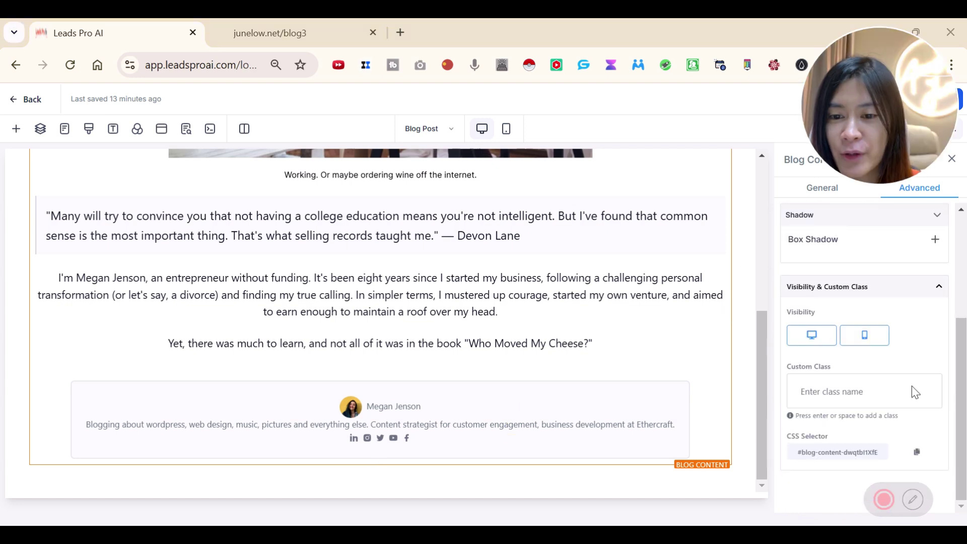
{"action": "scroll", "coordinate": [832, 361], "scroll_direction": "up", "scroll_amount": 3}
{"action": "left_click", "coordinate": [836, 193]}
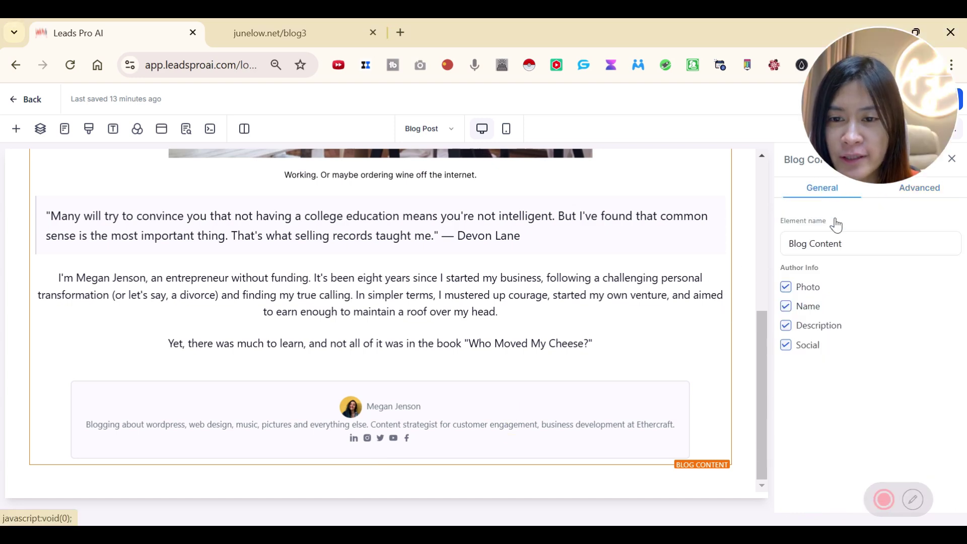
{"action": "left_click", "coordinate": [829, 243]}
{"action": "left_click", "coordinate": [913, 191]}
{"action": "scroll", "coordinate": [867, 403], "scroll_direction": "down", "scroll_amount": 5}
{"action": "scroll", "coordinate": [856, 362], "scroll_direction": "up", "scroll_amount": 3}
{"action": "scroll", "coordinate": [531, 279], "scroll_direction": "up", "scroll_amount": 6}
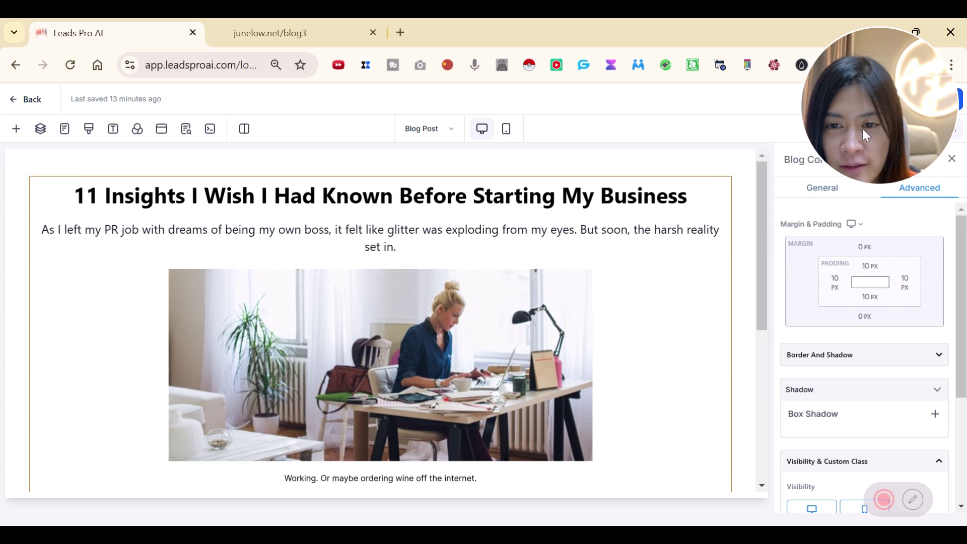
Exit the blog editor discarding changes and load the funnel's Home page with its hero section
{"action": "left_click", "coordinate": [26, 106]}
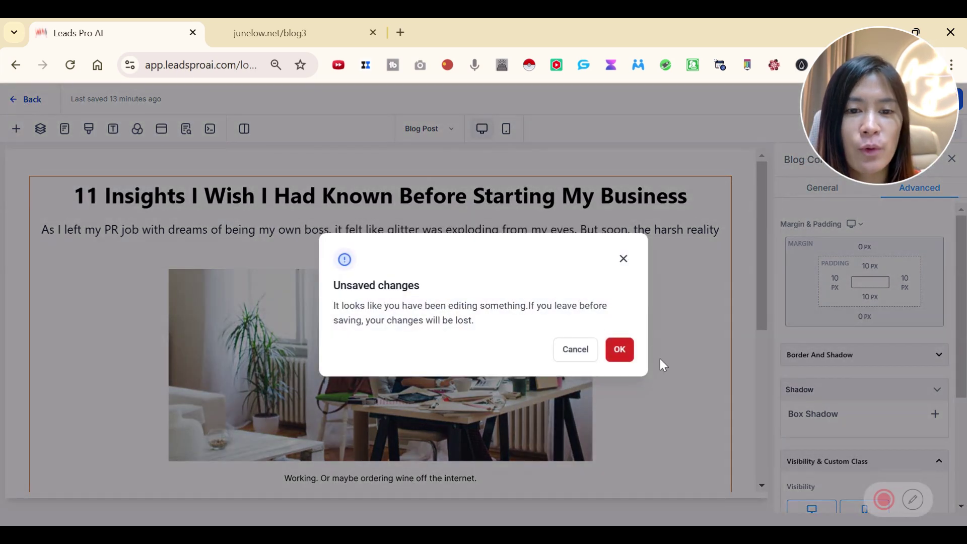
{"action": "left_click", "coordinate": [619, 349]}
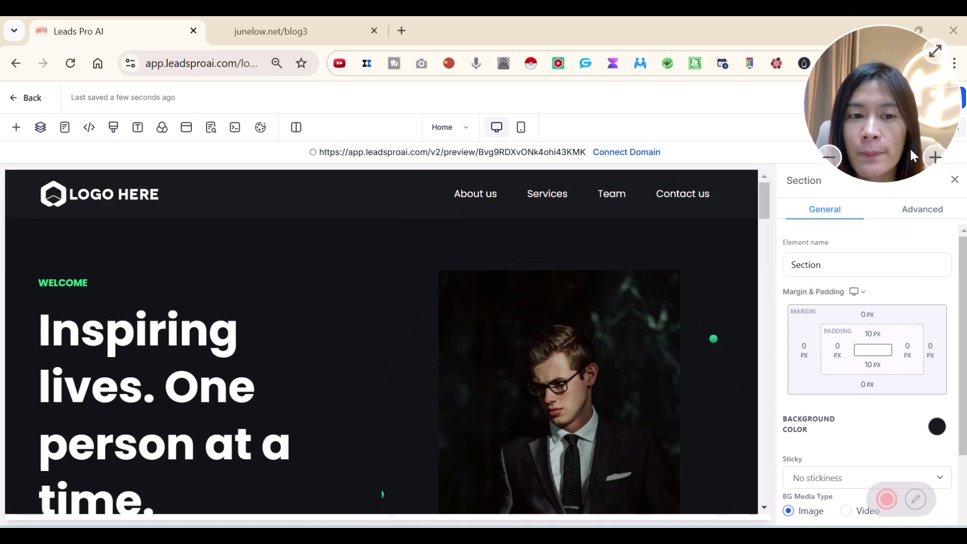
{"action": "mouse_move", "coordinate": [876, 129]}
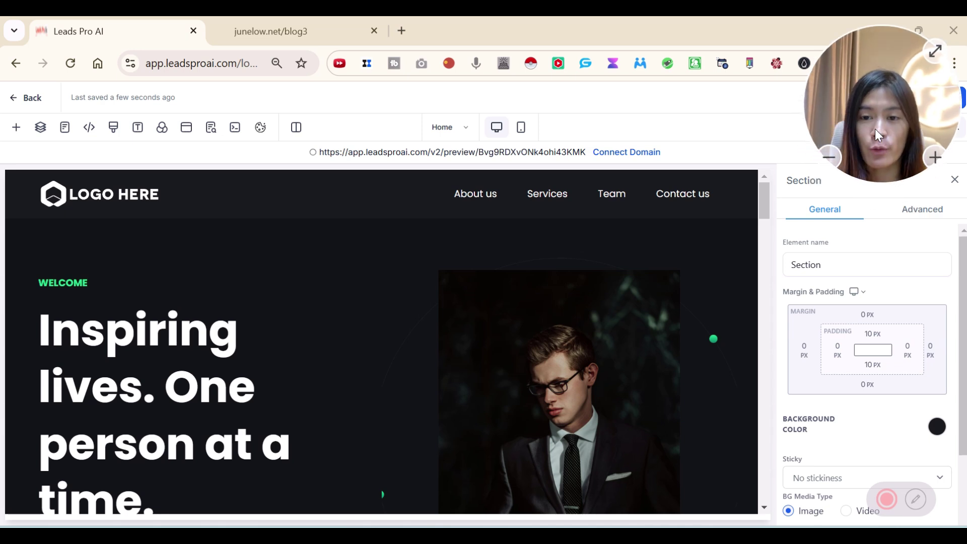
{"action": "scroll", "coordinate": [473, 250], "scroll_direction": "down", "scroll_amount": 6}
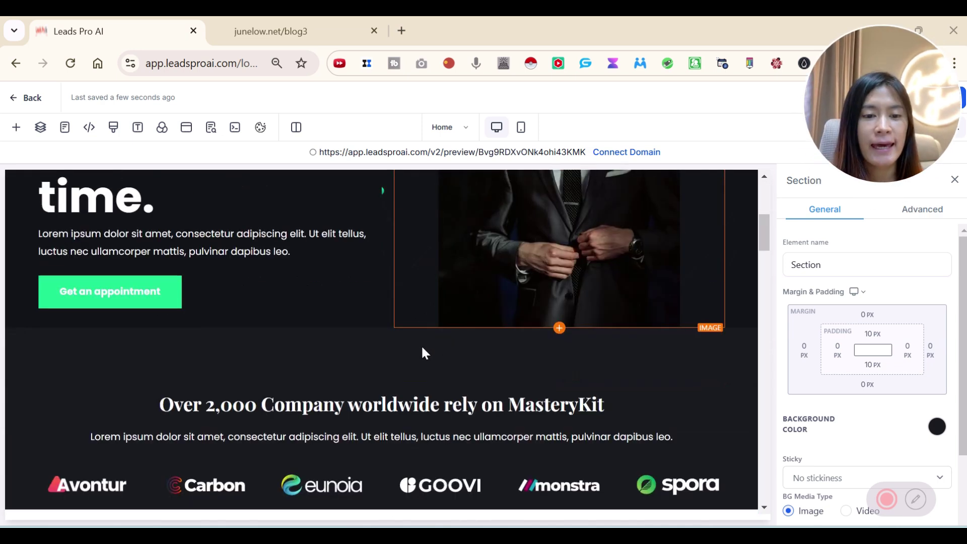
{"action": "scroll", "coordinate": [457, 413], "scroll_direction": "up", "scroll_amount": 2}
{"action": "scroll", "coordinate": [378, 379], "scroll_direction": "down", "scroll_amount": 2}
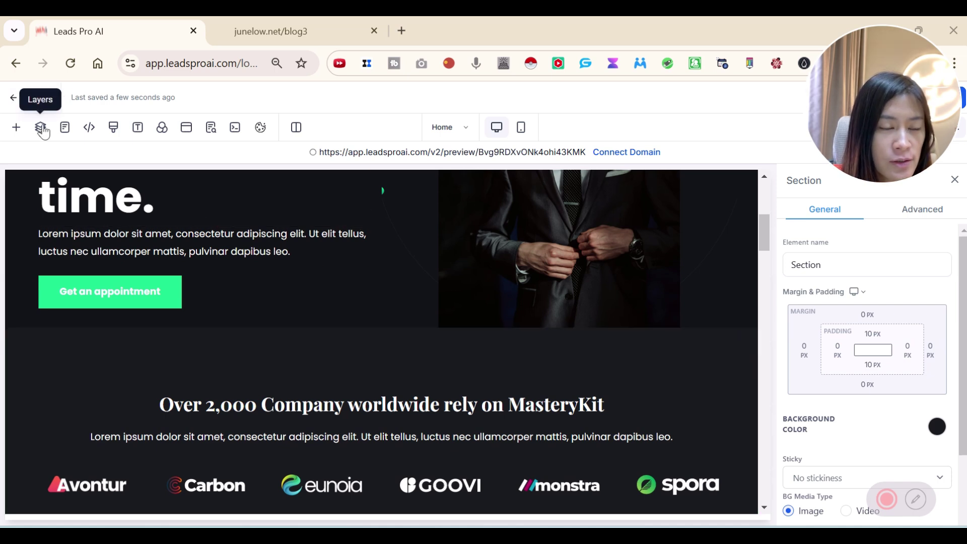
Search the elements for 'bl' and drop a Blog Posts grid below the MasteryKit heading
{"action": "left_click", "coordinate": [17, 128]}
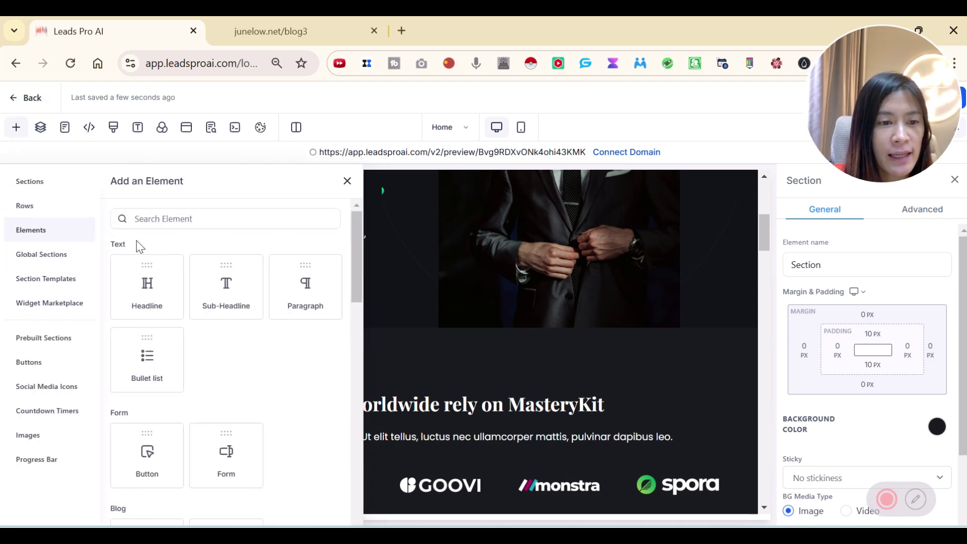
{"action": "left_click", "coordinate": [162, 217]}
{"action": "type", "text": "bl"}
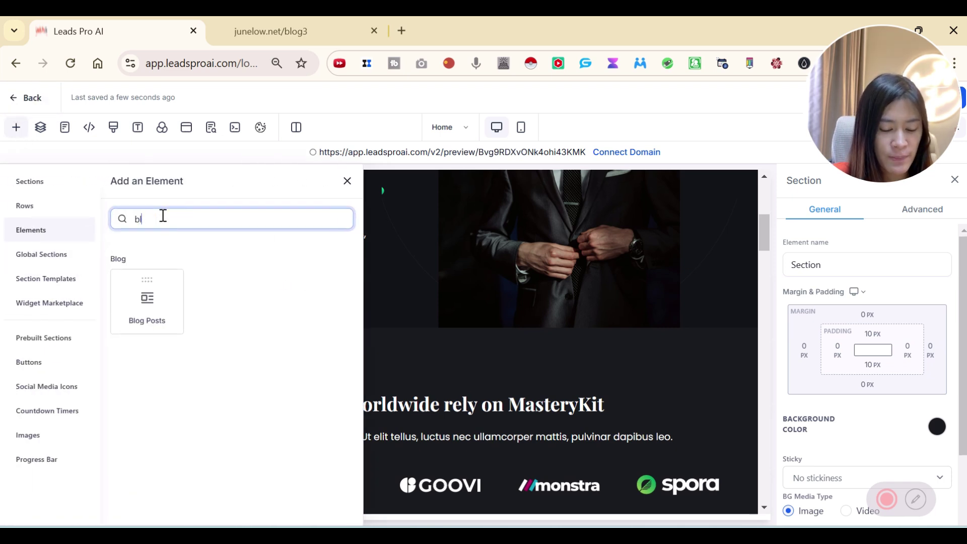
{"action": "left_click_drag", "start_coordinate": [145, 295], "coordinate": [382, 474]}
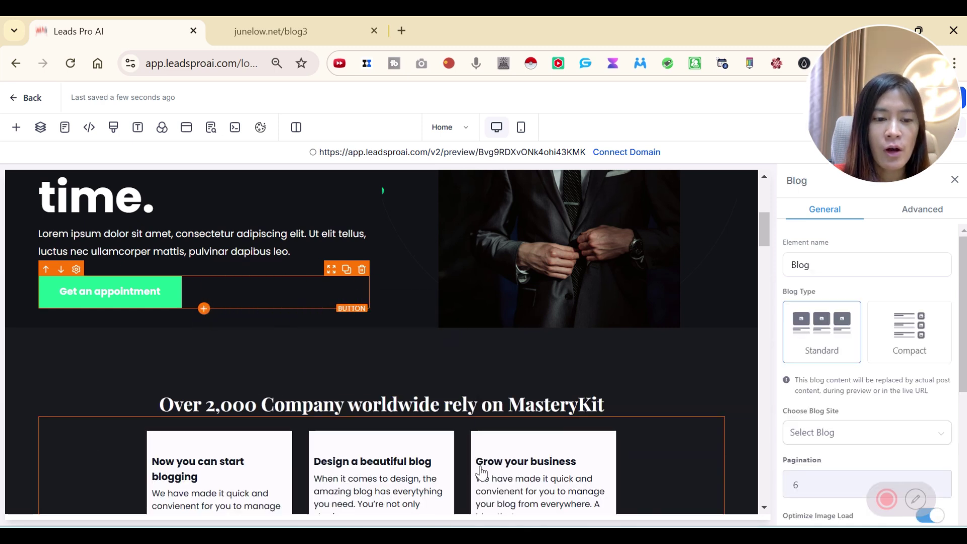
{"action": "scroll", "coordinate": [617, 432], "scroll_direction": "down", "scroll_amount": 5}
{"action": "scroll", "coordinate": [454, 328], "scroll_direction": "up", "scroll_amount": 2}
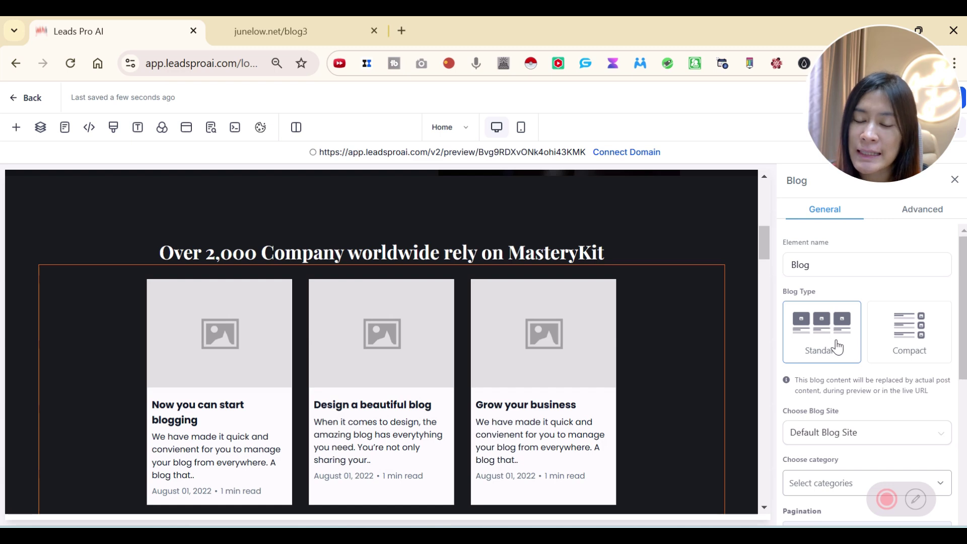
Keep the blog layout as the card grid and review the post category list
{"action": "left_click", "coordinate": [897, 345]}
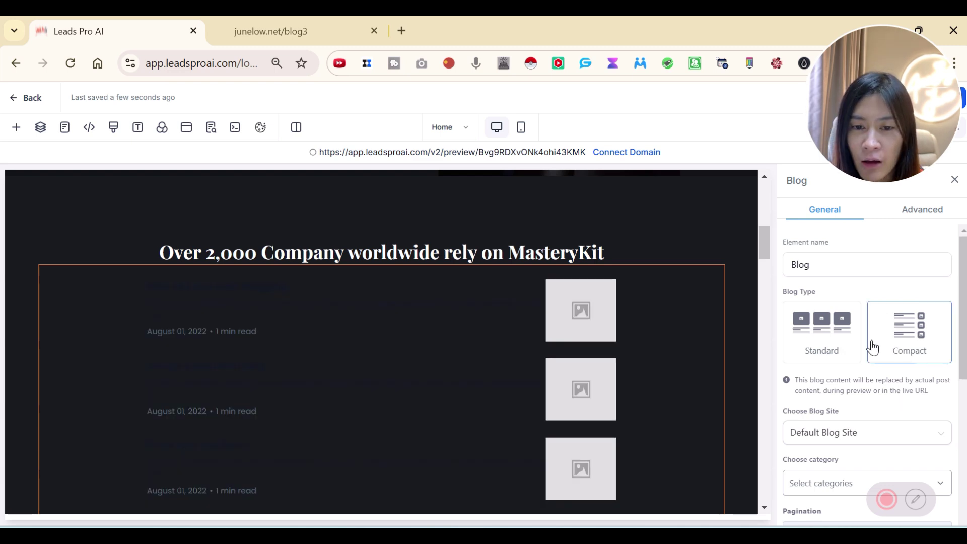
{"action": "left_click", "coordinate": [831, 347]}
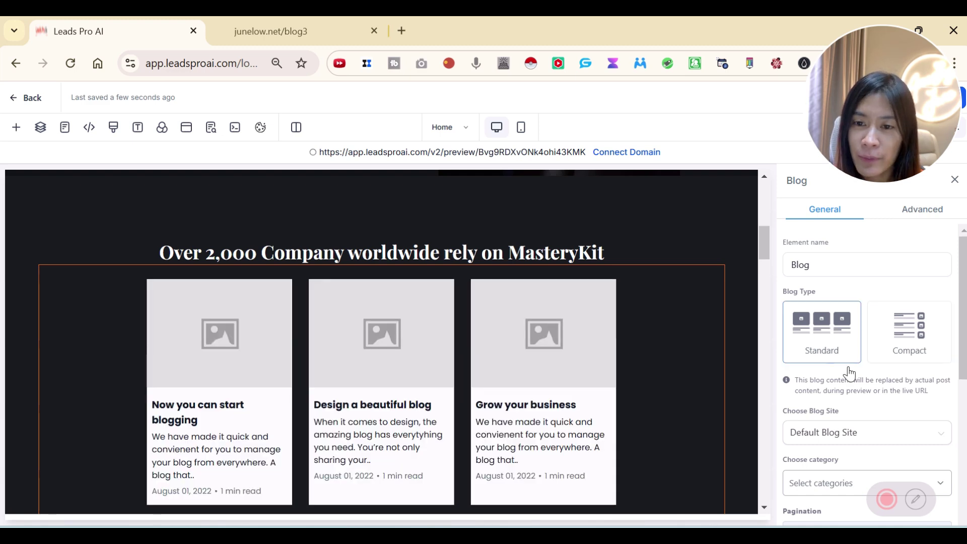
{"action": "scroll", "coordinate": [850, 373], "scroll_direction": "down", "scroll_amount": 2}
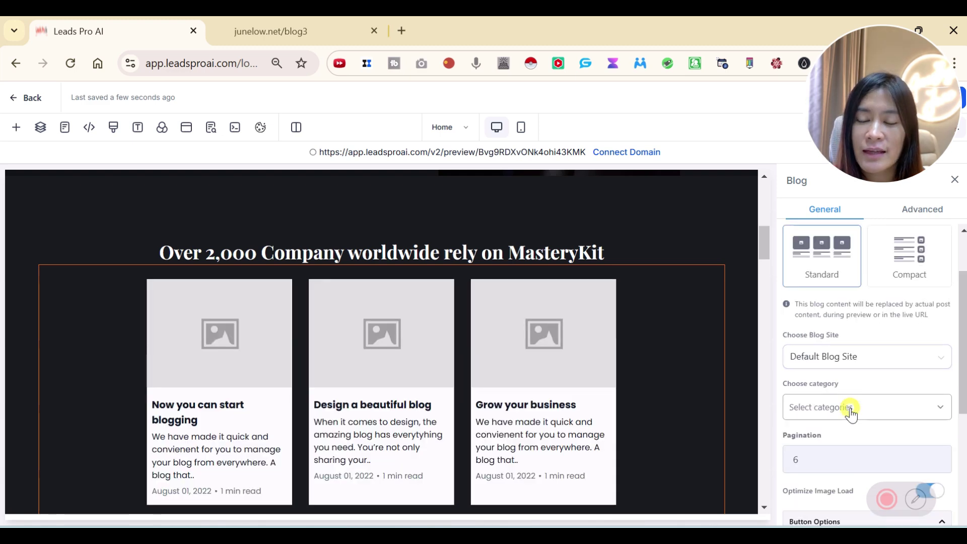
{"action": "left_click", "coordinate": [851, 412]}
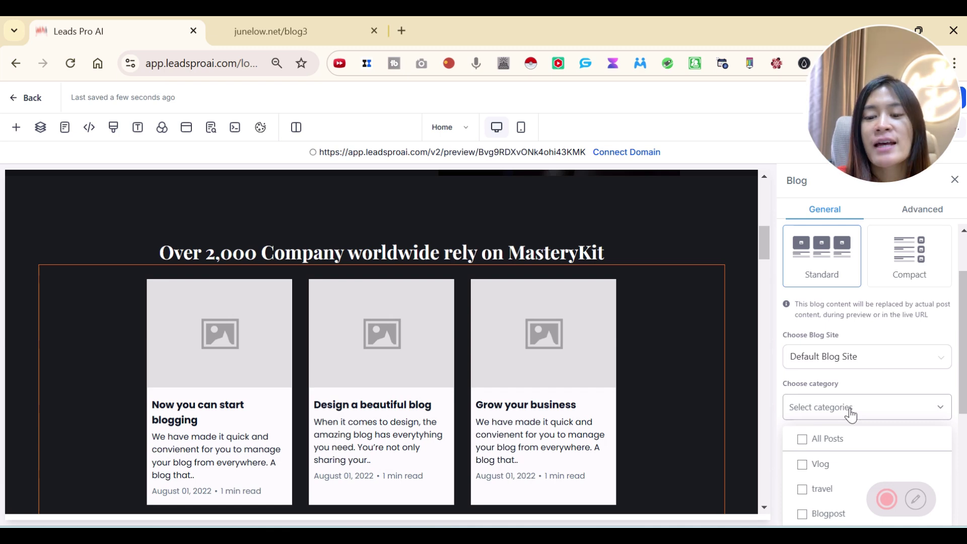
{"action": "scroll", "coordinate": [848, 428], "scroll_direction": "down", "scroll_amount": 2}
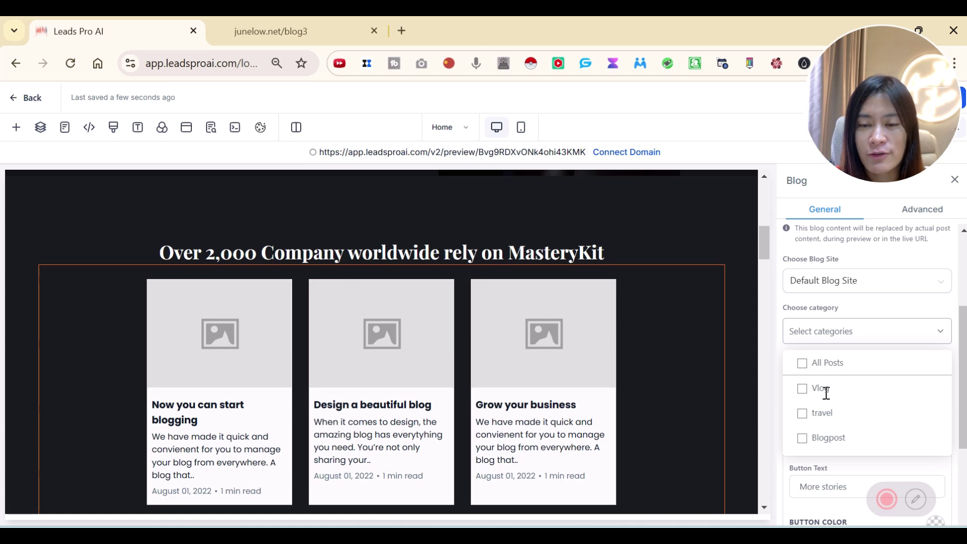
Keep Sort By as Recent Post By Category and link the grid to Junelow.co blogpost
{"action": "left_click", "coordinate": [870, 295]}
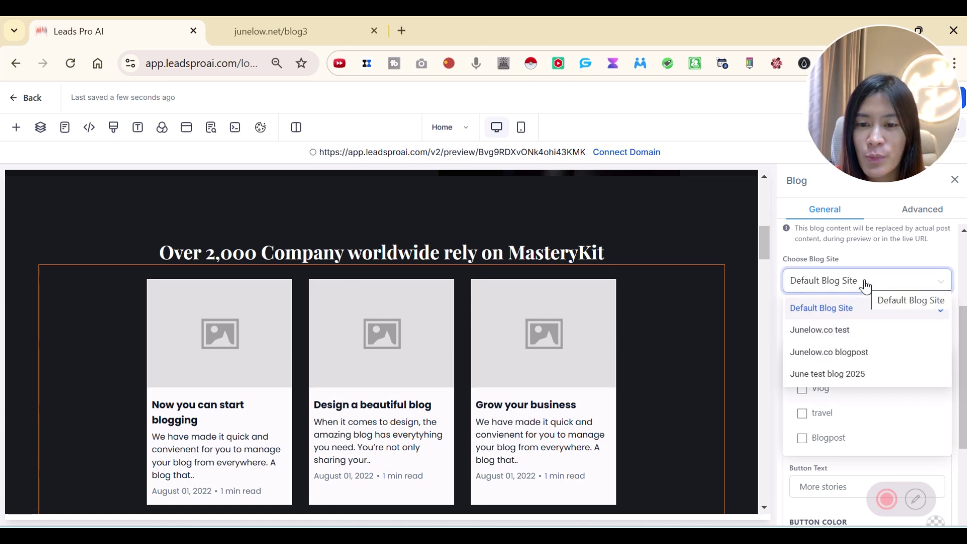
{"action": "left_click", "coordinate": [850, 375]}
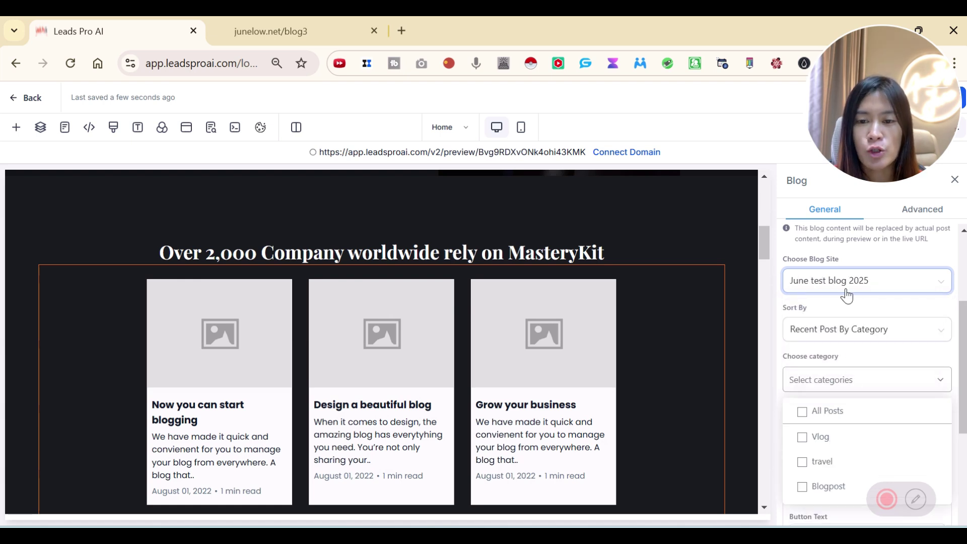
{"action": "left_click", "coordinate": [856, 335]}
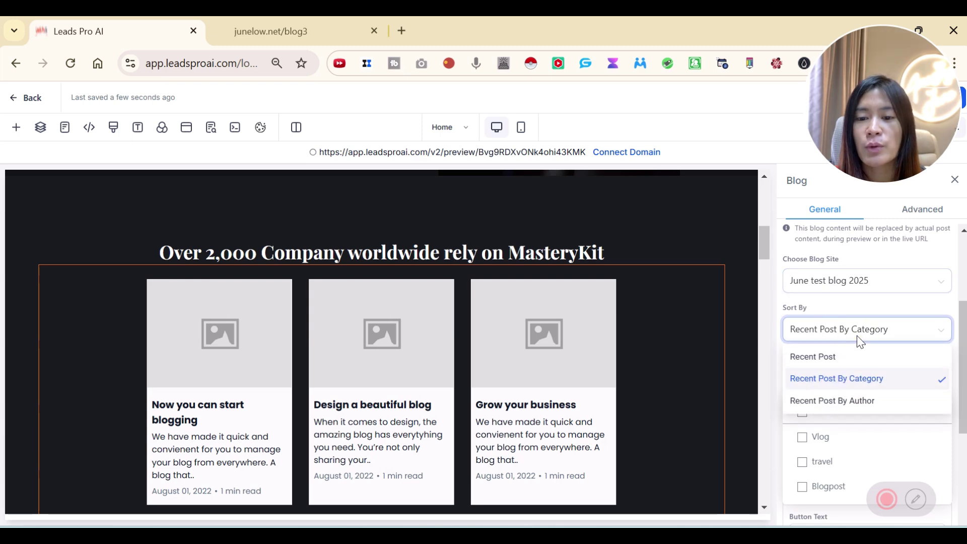
{"action": "left_click", "coordinate": [857, 386]}
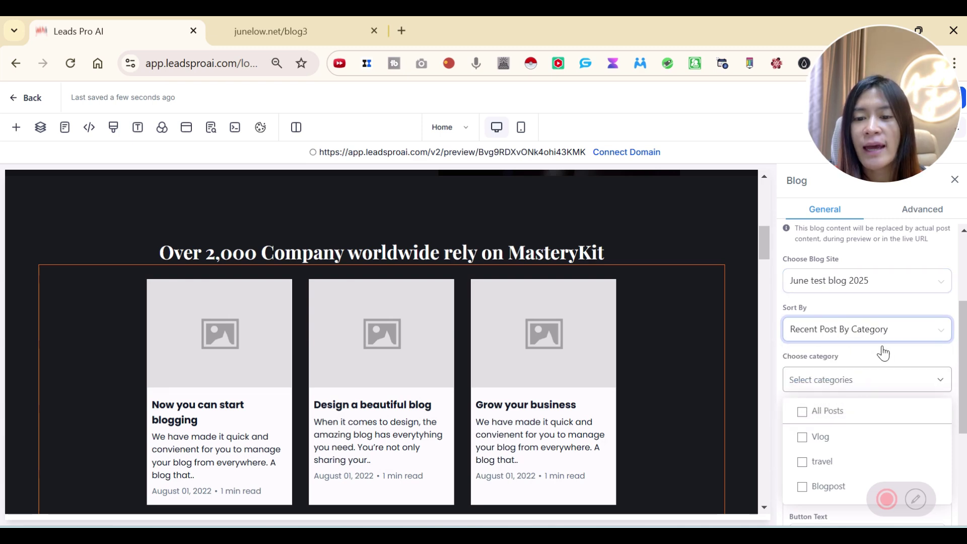
{"action": "scroll", "coordinate": [839, 337], "scroll_direction": "down", "scroll_amount": 3}
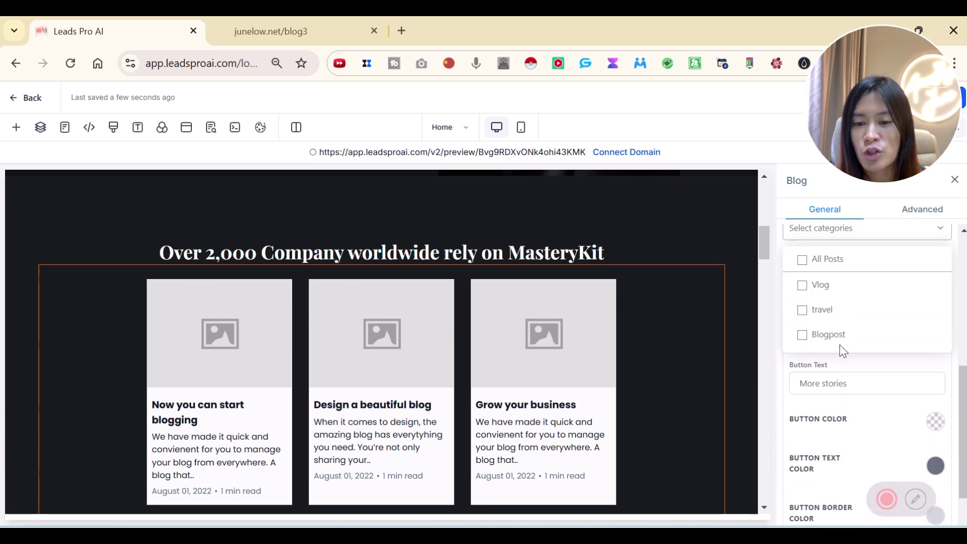
{"action": "scroll", "coordinate": [848, 351], "scroll_direction": "up", "scroll_amount": 4}
{"action": "scroll", "coordinate": [849, 351], "scroll_direction": "up", "scroll_amount": 1}
{"action": "left_click", "coordinate": [848, 363]}
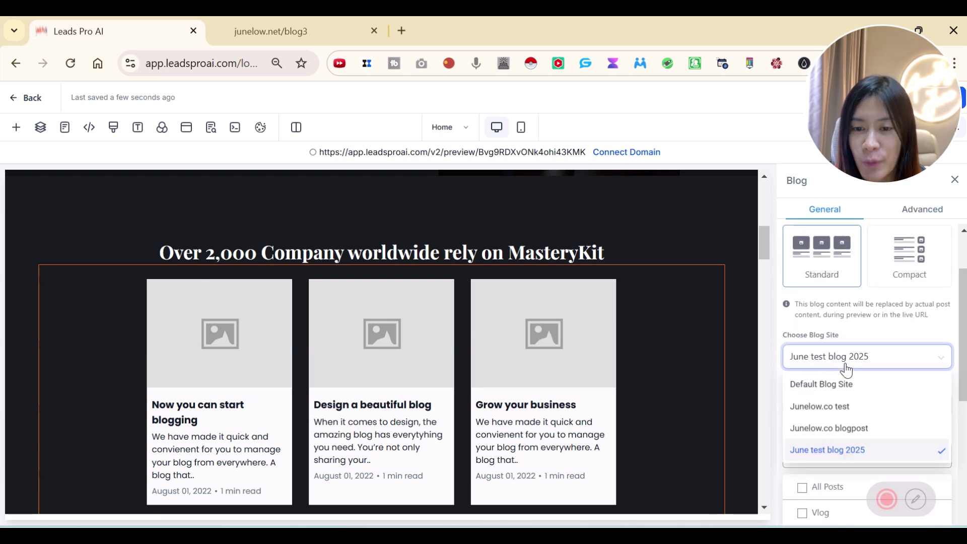
{"action": "left_click", "coordinate": [855, 429]}
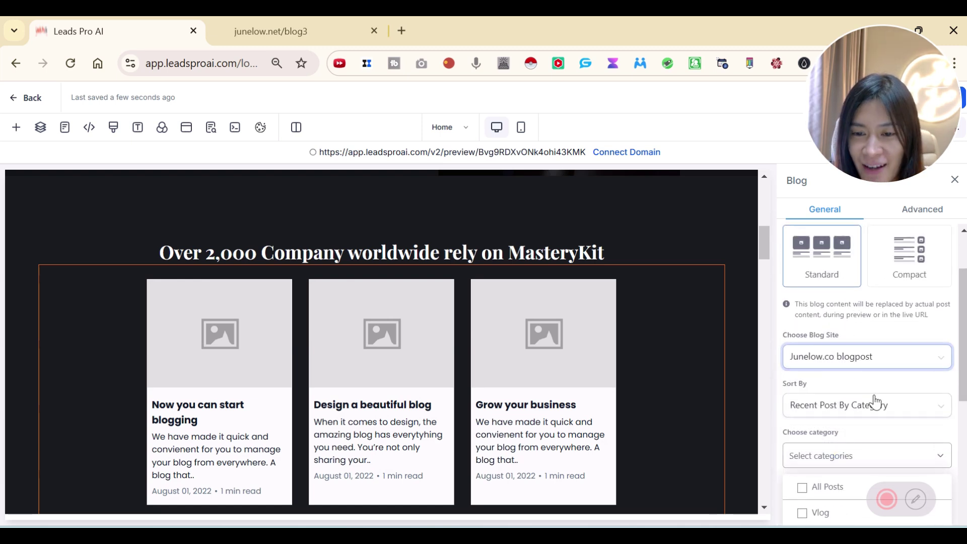
Set the More stories button colour to white
{"action": "scroll", "coordinate": [876, 403], "scroll_direction": "down", "scroll_amount": 4}
{"action": "scroll", "coordinate": [857, 394], "scroll_direction": "down", "scroll_amount": 1}
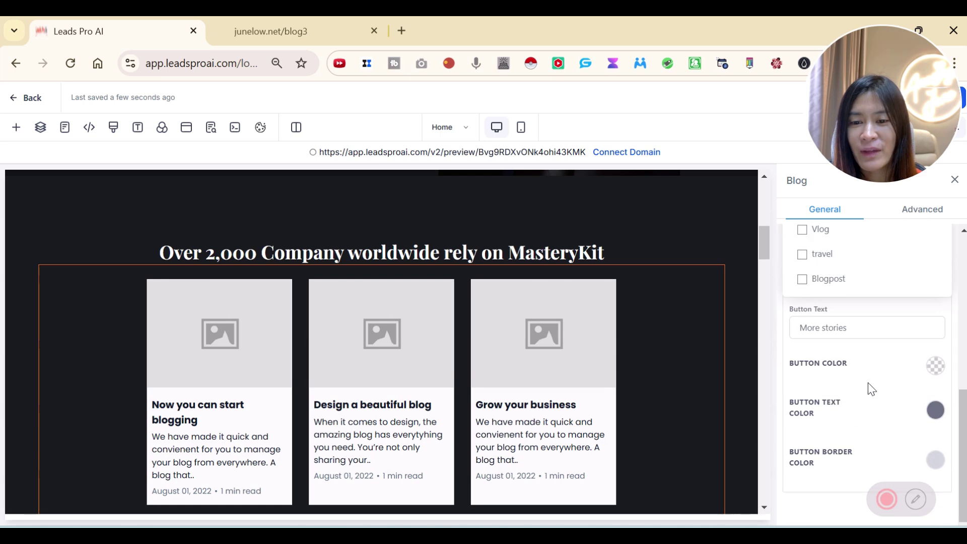
{"action": "left_click", "coordinate": [937, 368]}
{"action": "left_click", "coordinate": [922, 396]}
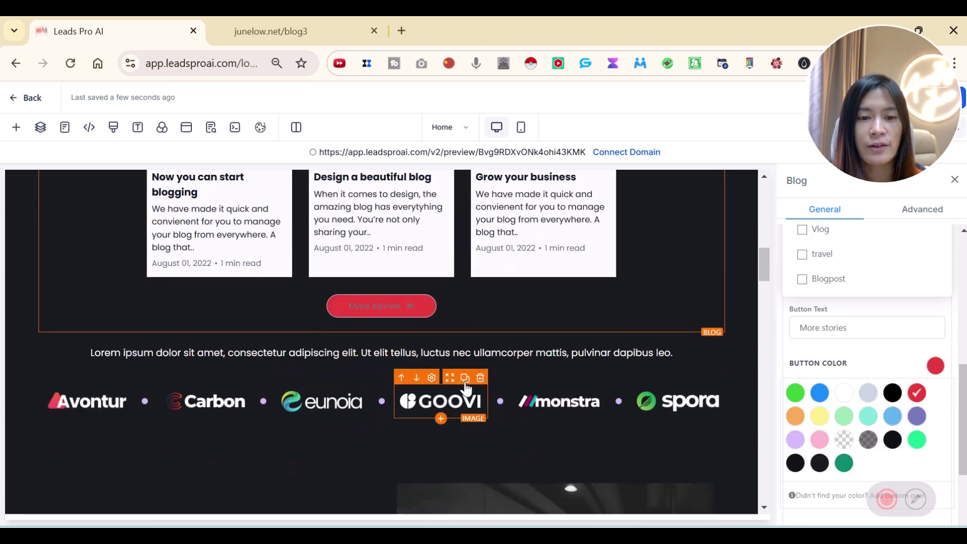
{"action": "left_click", "coordinate": [843, 394]}
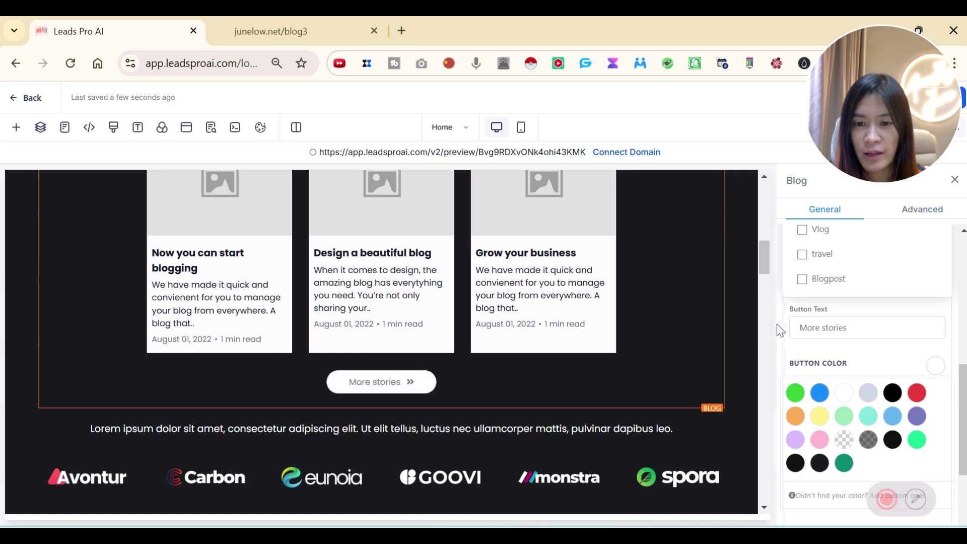
{"action": "scroll", "coordinate": [830, 475], "scroll_direction": "down", "scroll_amount": 2}
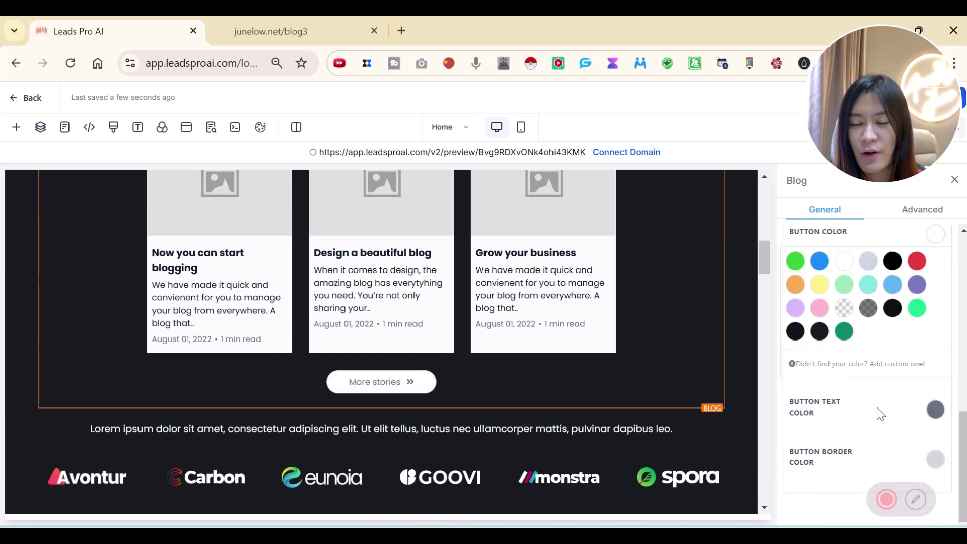
{"action": "scroll", "coordinate": [892, 414], "scroll_direction": "up", "scroll_amount": 8}
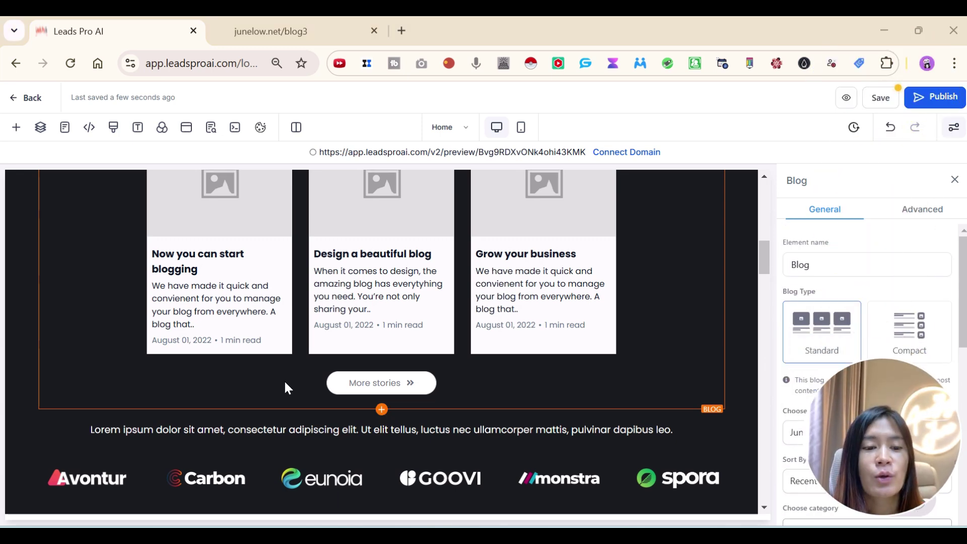
Save and preview the Home page live, then reload and check the junelow.net/blog3 page
{"action": "scroll", "coordinate": [287, 388], "scroll_direction": "up", "scroll_amount": 4}
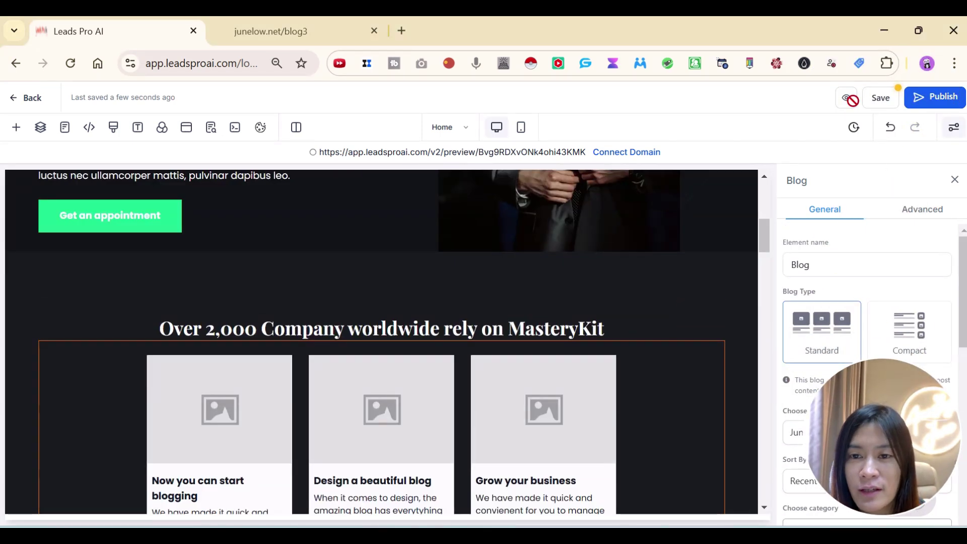
{"action": "left_click", "coordinate": [862, 104]}
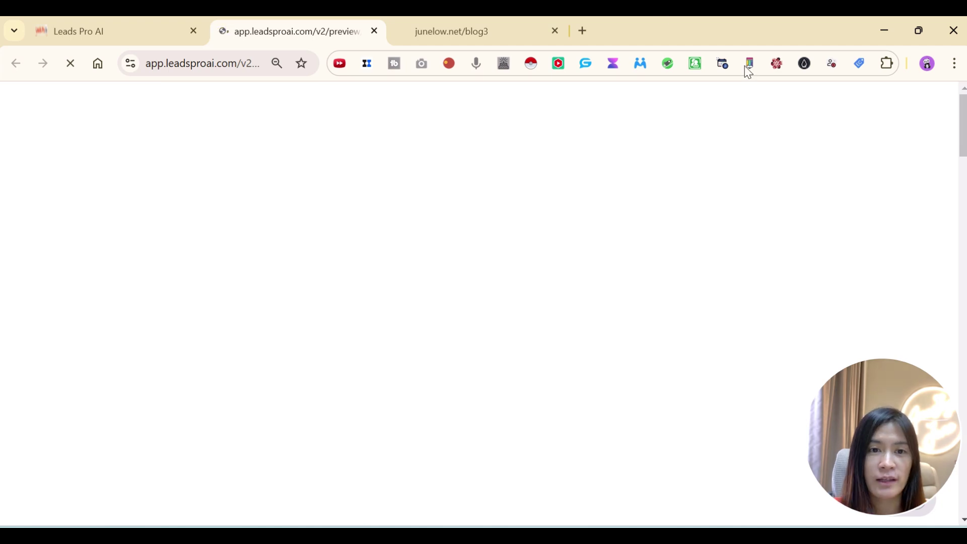
{"action": "left_click", "coordinate": [451, 23]}
{"action": "left_click", "coordinate": [245, 59]}
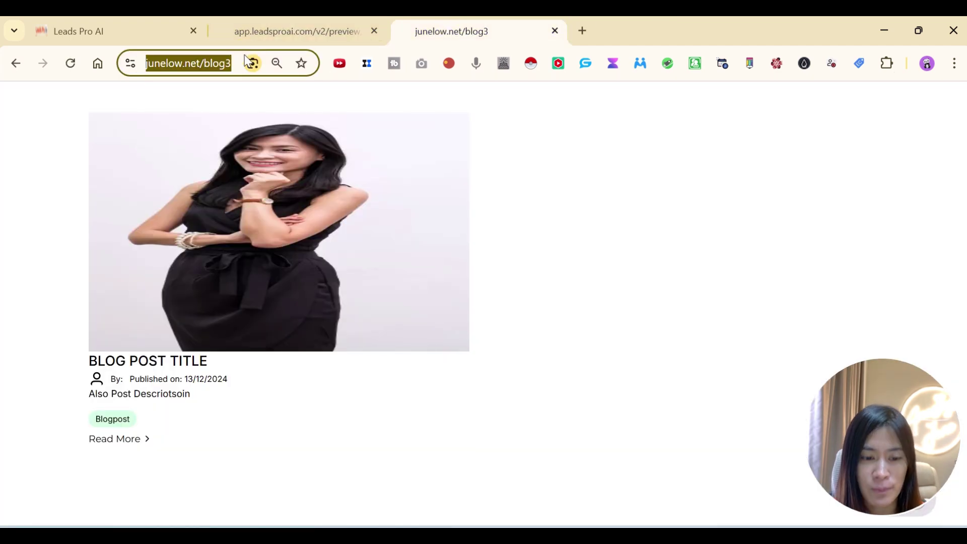
{"action": "key", "text": "Return"}
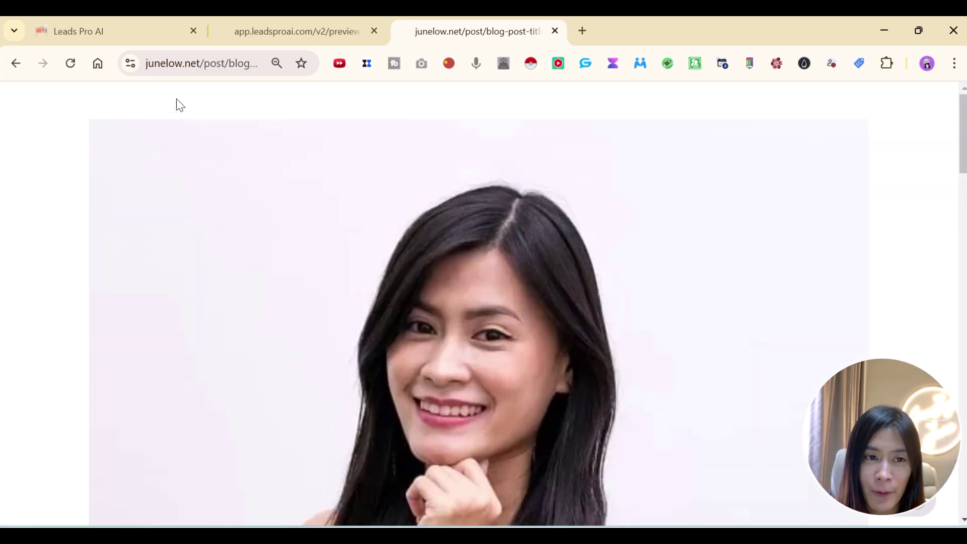
{"action": "left_click", "coordinate": [194, 63]}
{"action": "scroll", "coordinate": [629, 270], "scroll_direction": "down", "scroll_amount": 5}
{"action": "scroll", "coordinate": [672, 280], "scroll_direction": "down", "scroll_amount": 10}
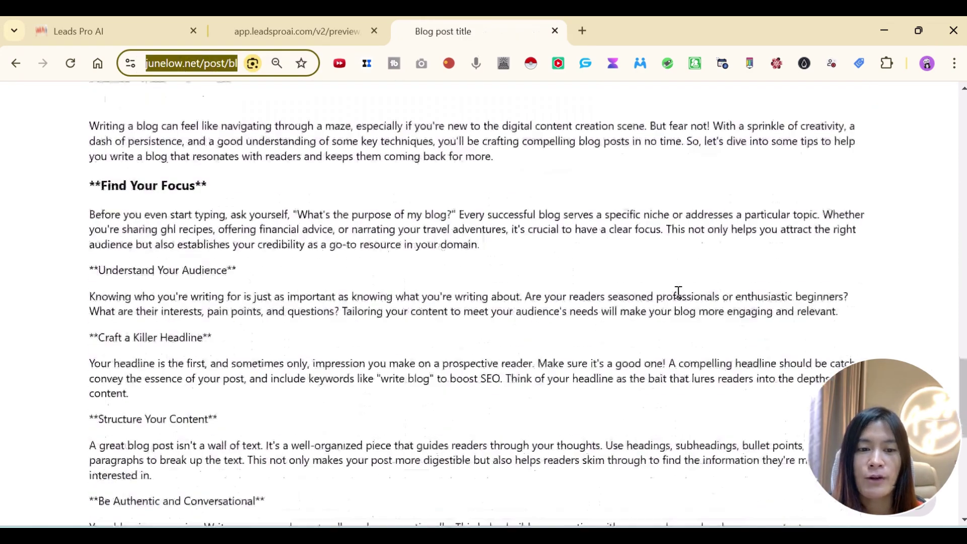
Open the How to create a blog in GHL article from the preview's blog card, then return to the editor
{"action": "left_click", "coordinate": [303, 31]}
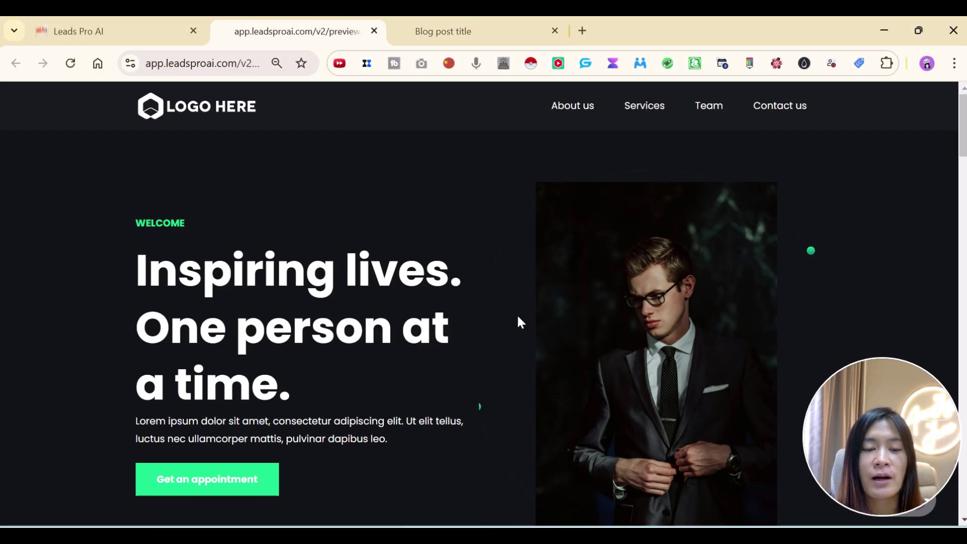
{"action": "scroll", "coordinate": [543, 324], "scroll_direction": "down", "scroll_amount": 10}
{"action": "scroll", "coordinate": [641, 307], "scroll_direction": "up", "scroll_amount": 5}
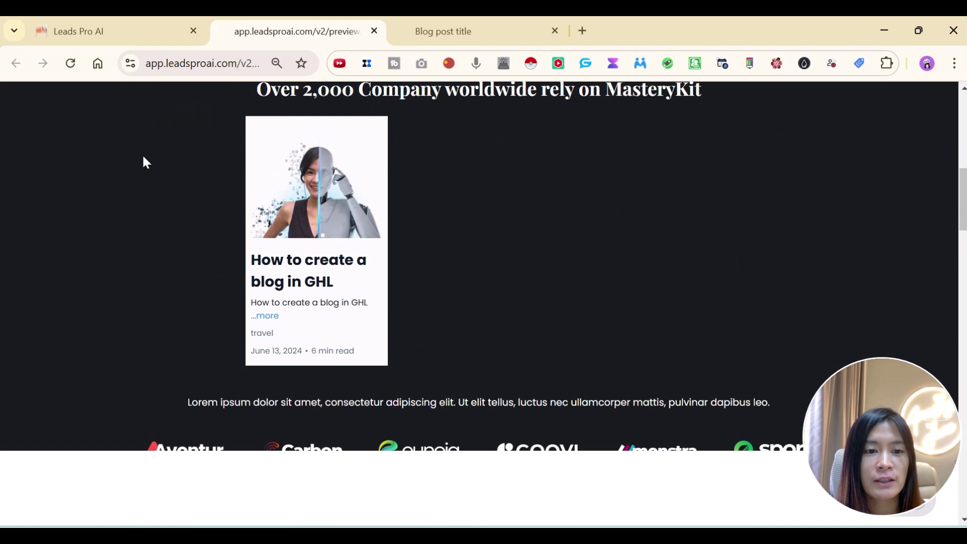
{"action": "left_click", "coordinate": [306, 221]}
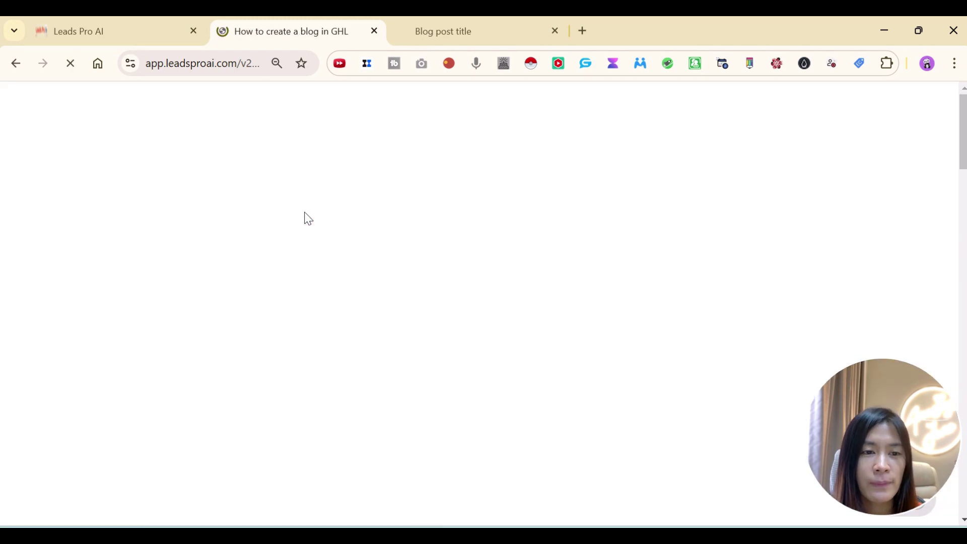
{"action": "scroll", "coordinate": [546, 315], "scroll_direction": "down", "scroll_amount": 10}
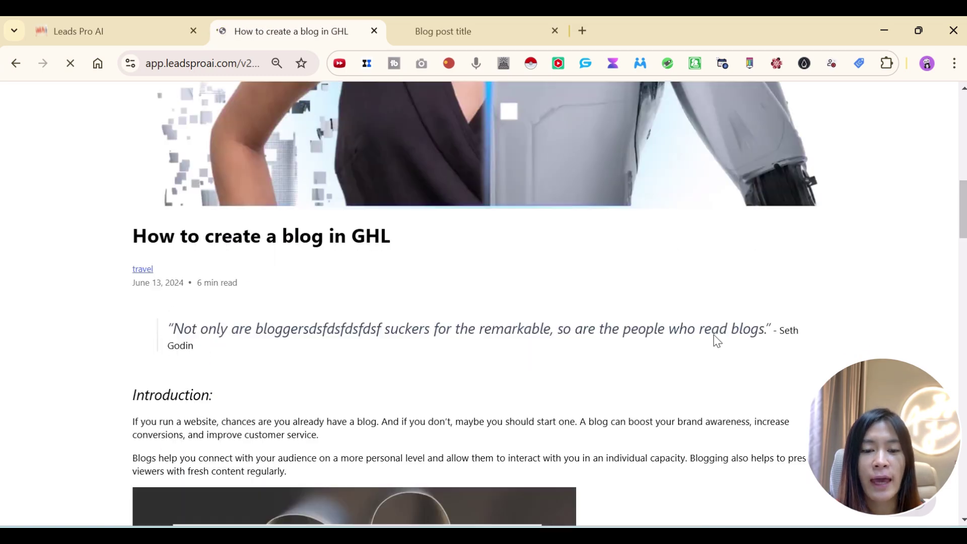
{"action": "scroll", "coordinate": [722, 266], "scroll_direction": "up", "scroll_amount": 3}
{"action": "scroll", "coordinate": [605, 227], "scroll_direction": "down", "scroll_amount": 20}
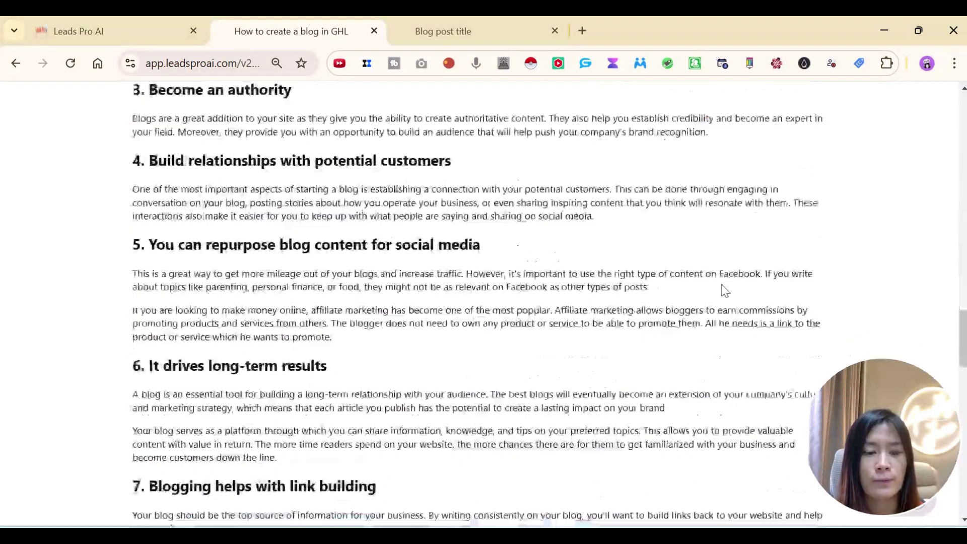
{"action": "left_click", "coordinate": [105, 22]}
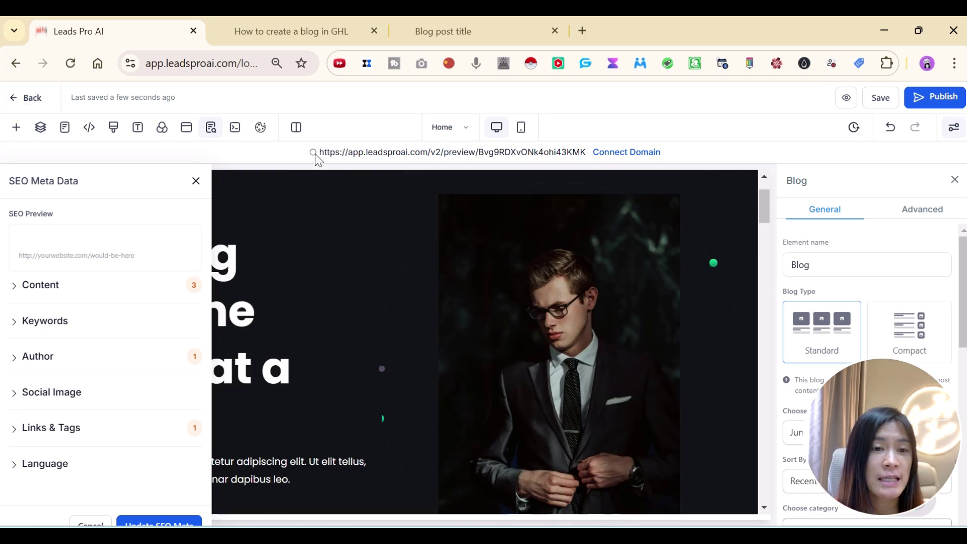
Exit the builder to the Business Services funnel steps and bring up the Blog post title article
{"action": "left_click", "coordinate": [18, 104]}
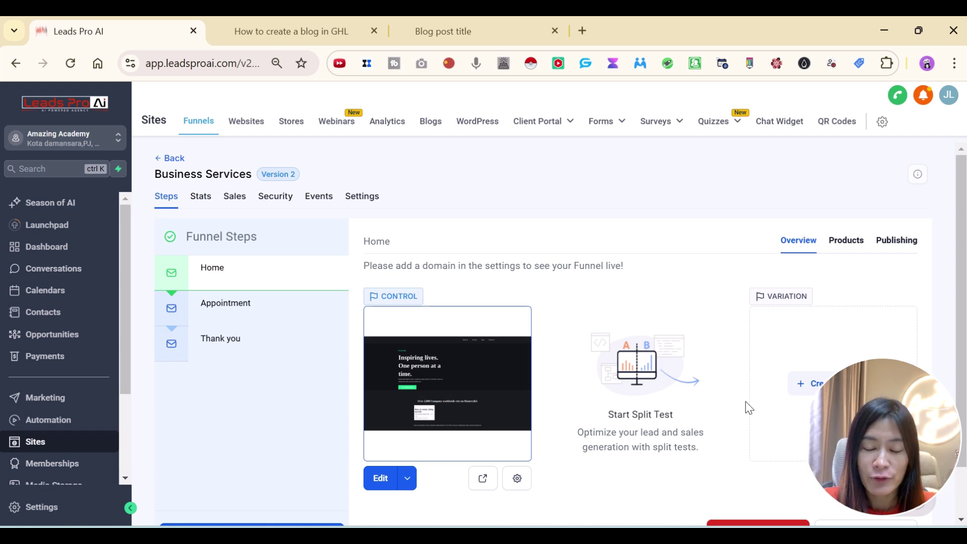
{"action": "left_click", "coordinate": [512, 23]}
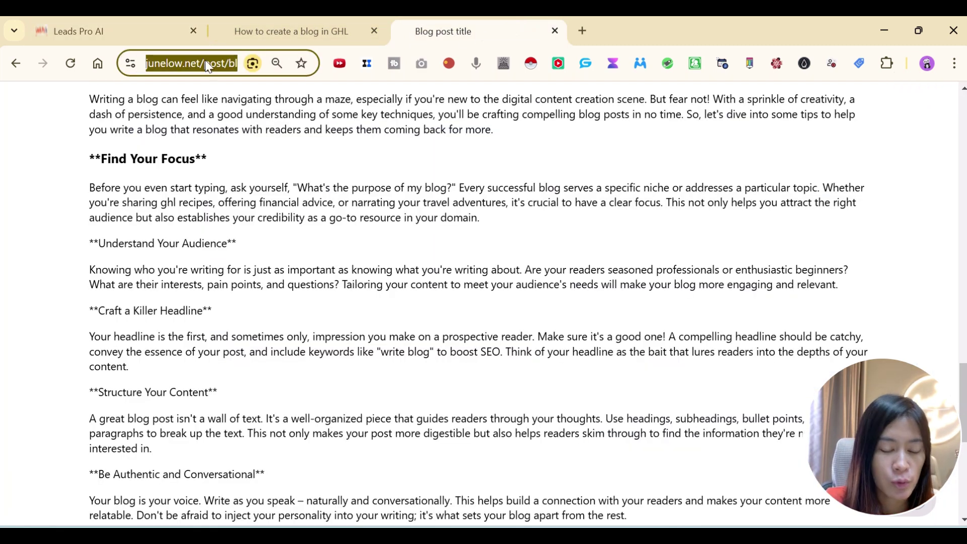
Load junelow.net/ghl and scroll to the $97 versus $47 GoHighLevel monthly pricing cards
{"action": "type", "text": "junelow"}
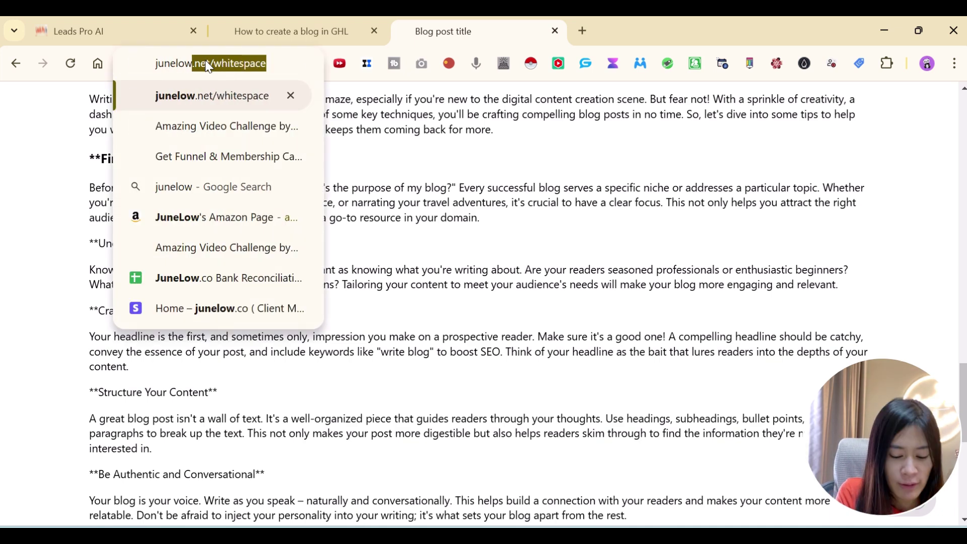
{"action": "type", "text": ".net/ghl"}
{"action": "key", "text": "Return"}
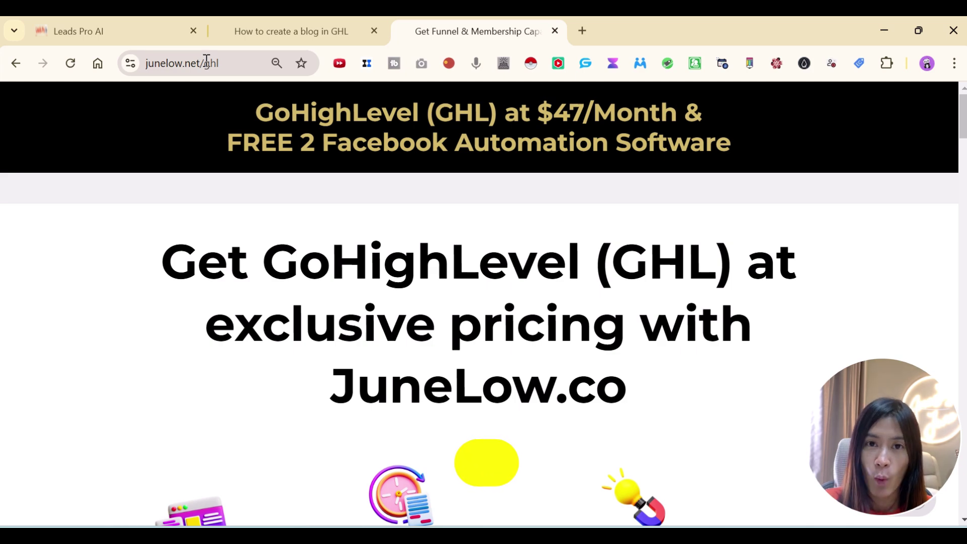
{"action": "scroll", "coordinate": [151, 88], "scroll_direction": "down", "scroll_amount": 15}
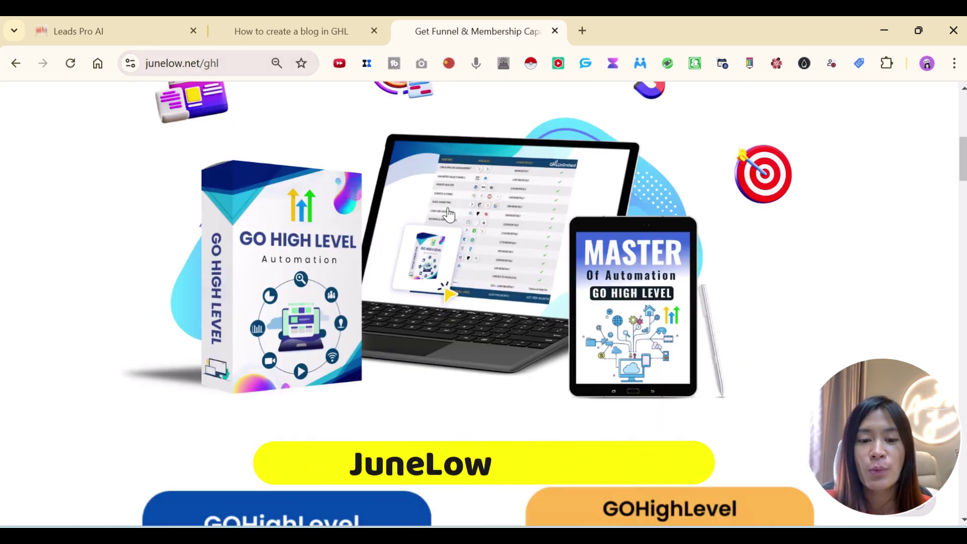
{"action": "scroll", "coordinate": [704, 294], "scroll_direction": "up", "scroll_amount": 7}
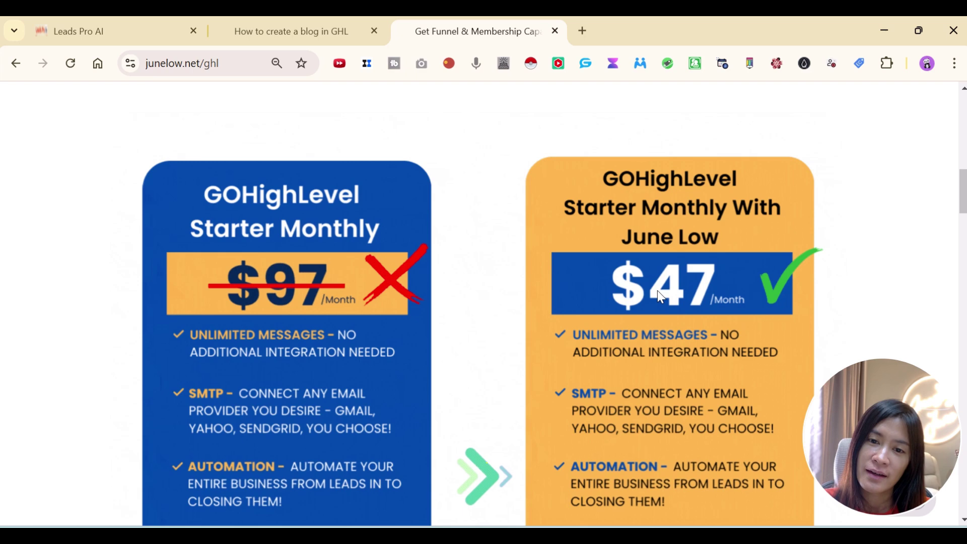
{"action": "scroll", "coordinate": [660, 292], "scroll_direction": "down", "scroll_amount": 3}
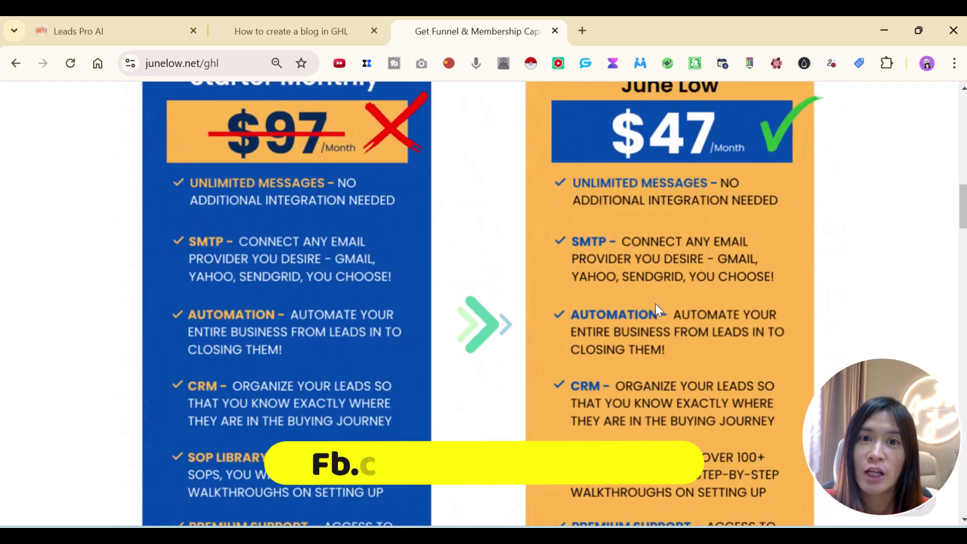